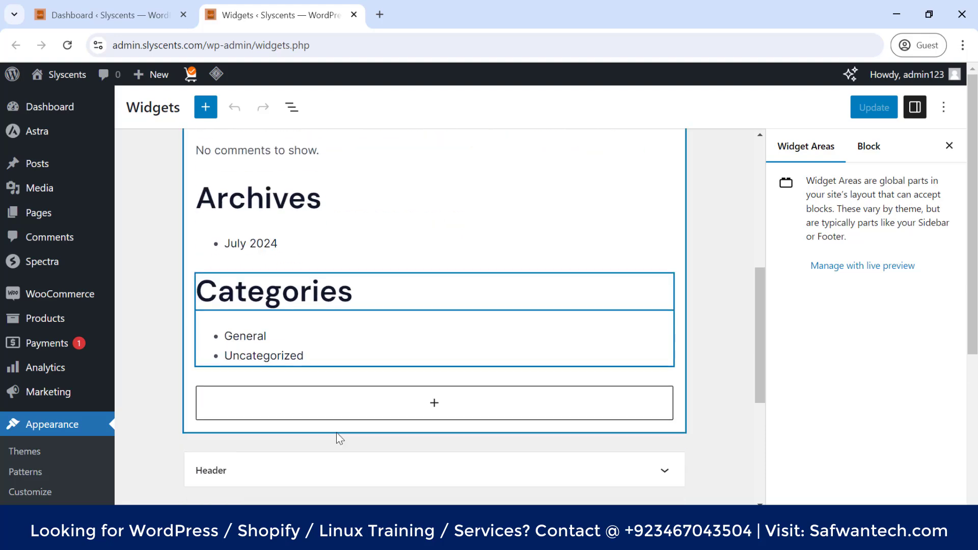
Examine the blocks in the Main Sidebar widget area, from the search block through Recent Posts to Categories
{"action": "scroll", "coordinate": [400, 293], "scroll_direction": "up", "scroll_amount": 10}
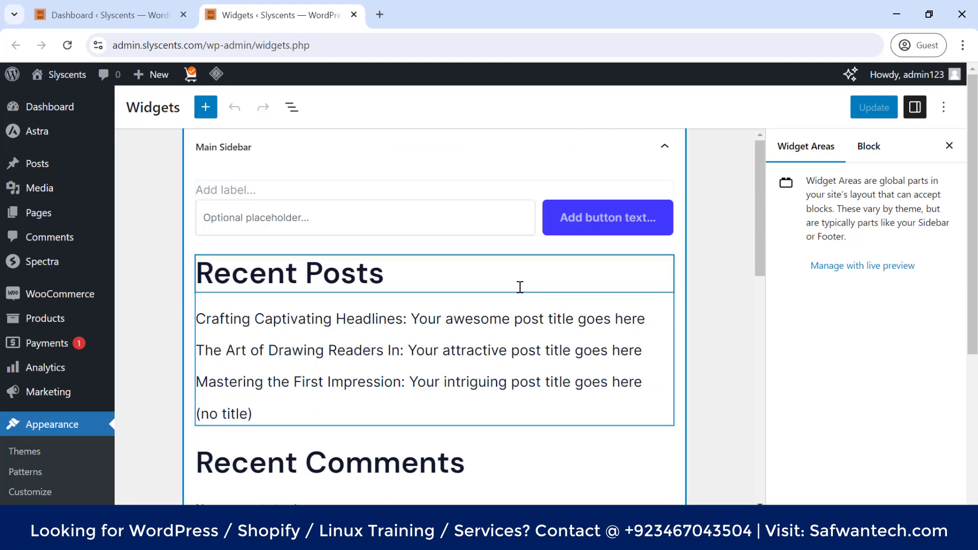
{"action": "left_click", "coordinate": [666, 148]}
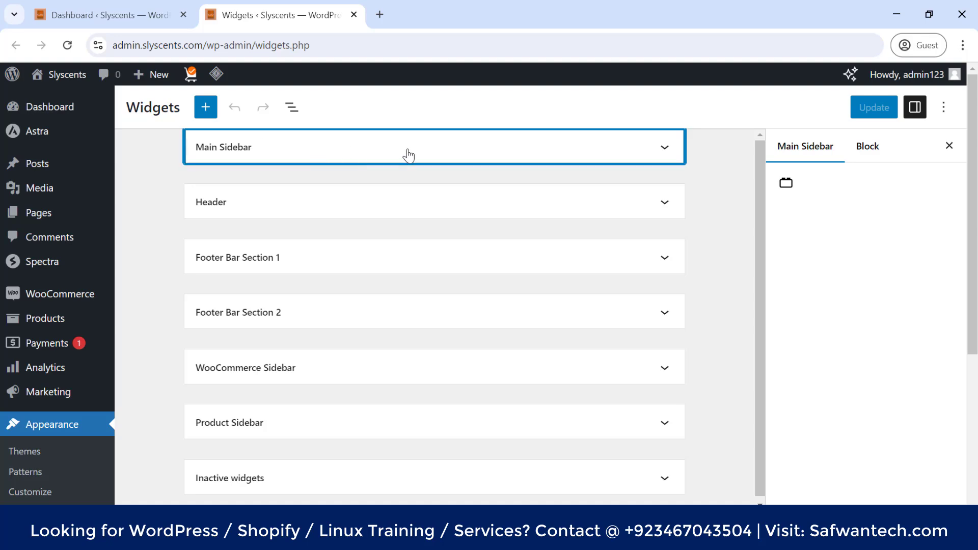
{"action": "left_click", "coordinate": [665, 149]}
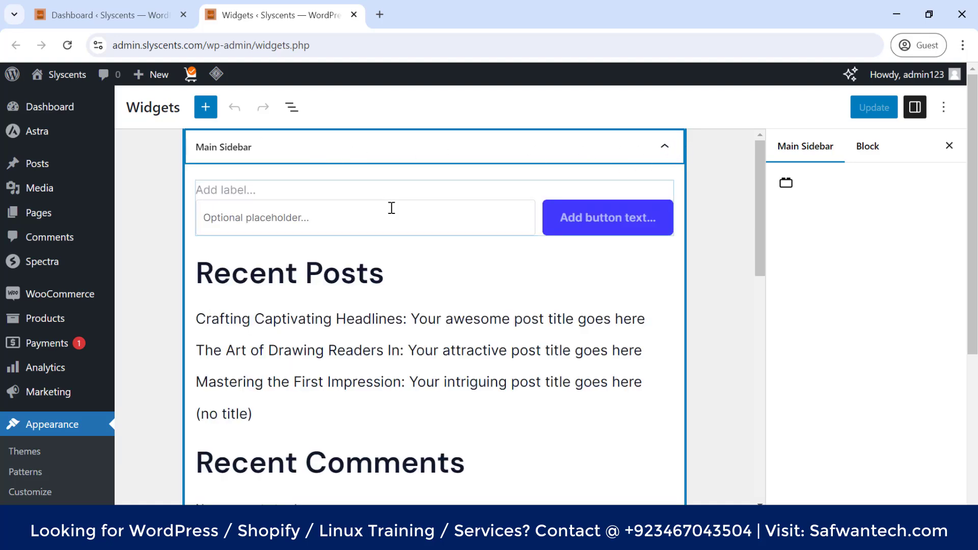
{"action": "scroll", "coordinate": [268, 247], "scroll_direction": "down", "scroll_amount": 2}
{"action": "scroll", "coordinate": [230, 241], "scroll_direction": "up", "scroll_amount": 2}
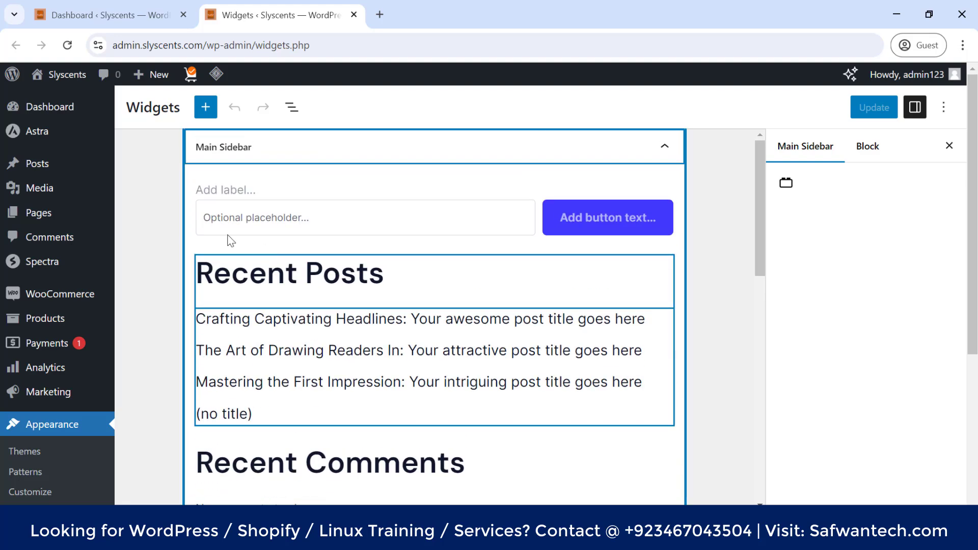
{"action": "left_click", "coordinate": [269, 276]}
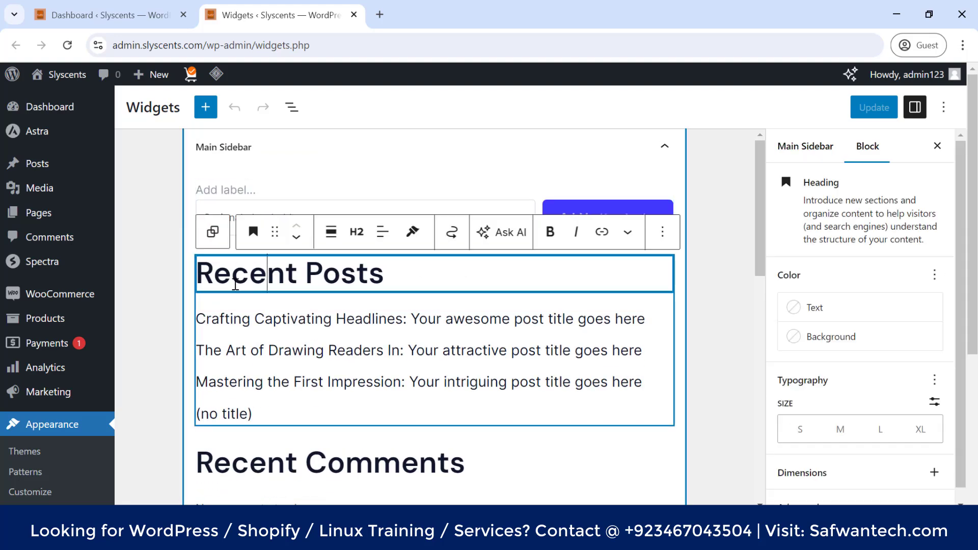
{"action": "scroll", "coordinate": [271, 260], "scroll_direction": "down", "scroll_amount": 3}
{"action": "left_click", "coordinate": [249, 232]}
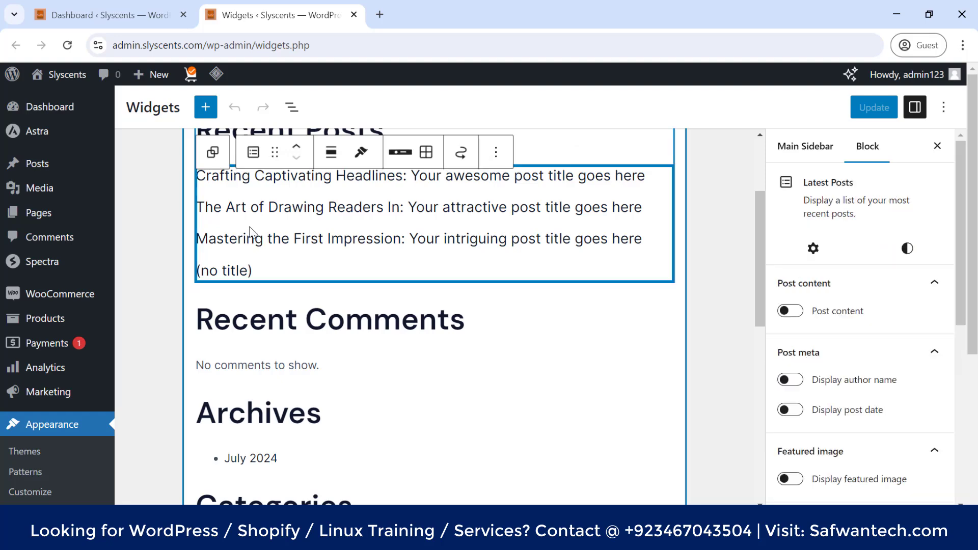
{"action": "scroll", "coordinate": [285, 260], "scroll_direction": "down", "scroll_amount": 3}
{"action": "scroll", "coordinate": [306, 366], "scroll_direction": "down", "scroll_amount": 2}
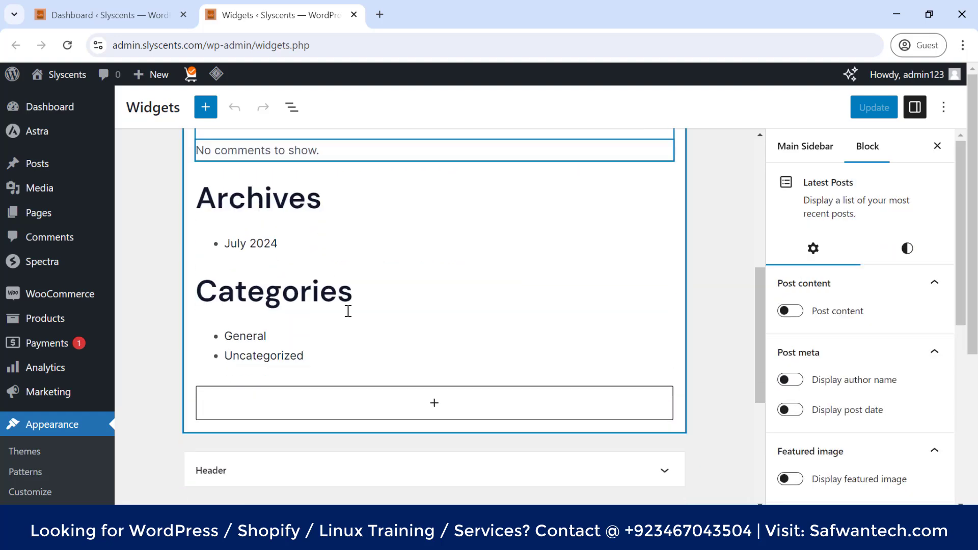
{"action": "scroll", "coordinate": [407, 309], "scroll_direction": "down", "scroll_amount": 2}
{"action": "left_click", "coordinate": [238, 398]}
{"action": "scroll", "coordinate": [234, 392], "scroll_direction": "down", "scroll_amount": 4}
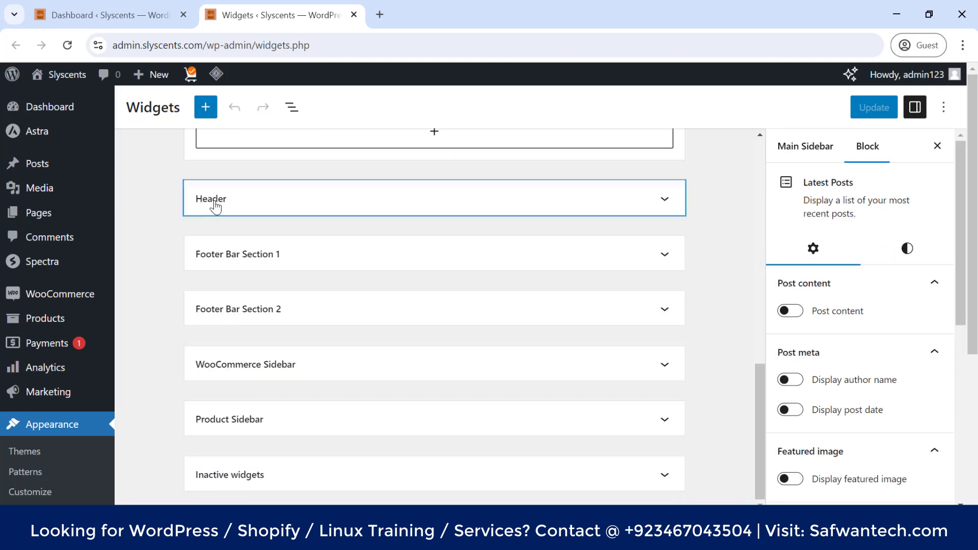
Expand the Header widget area and browse the full library of blocks and patterns available for it
{"action": "left_click", "coordinate": [665, 199]}
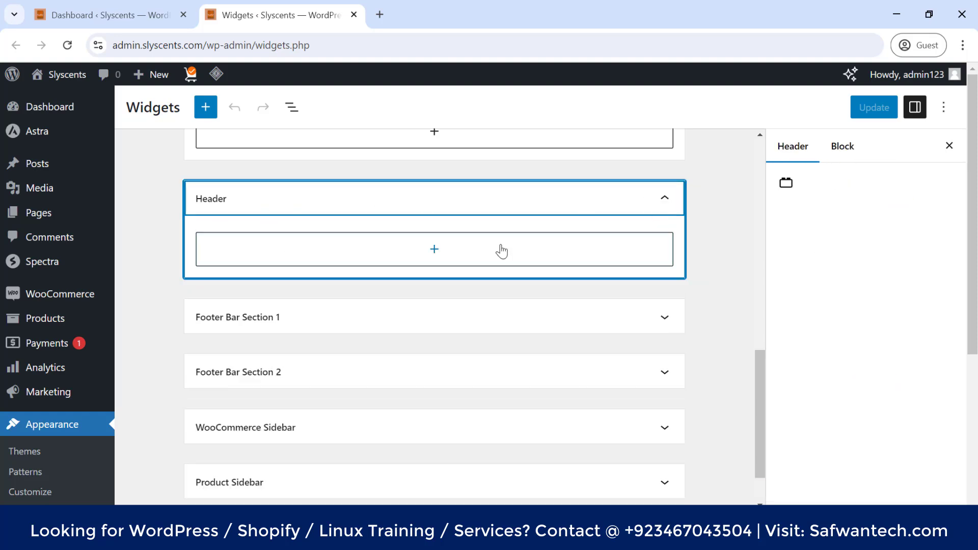
{"action": "left_click", "coordinate": [429, 250]}
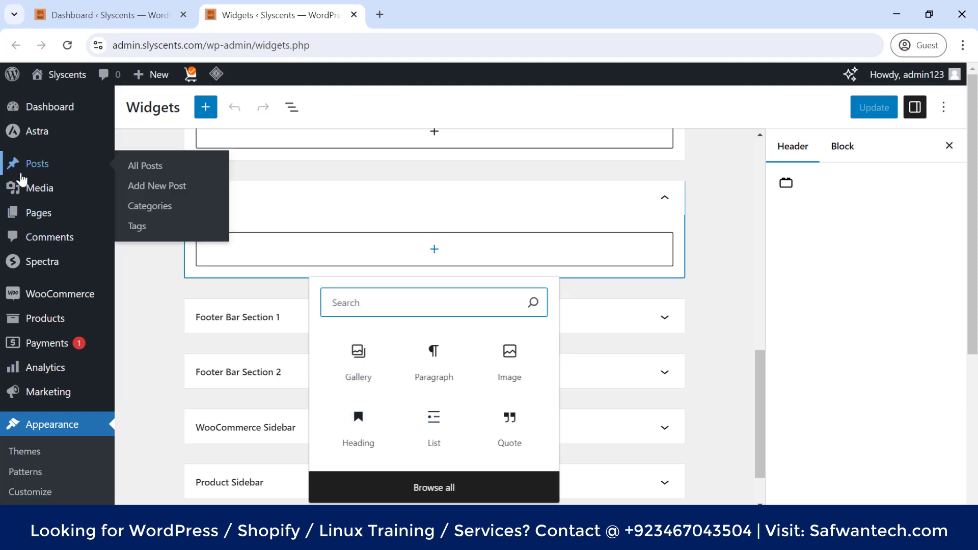
{"action": "mouse_move", "coordinate": [40, 220]}
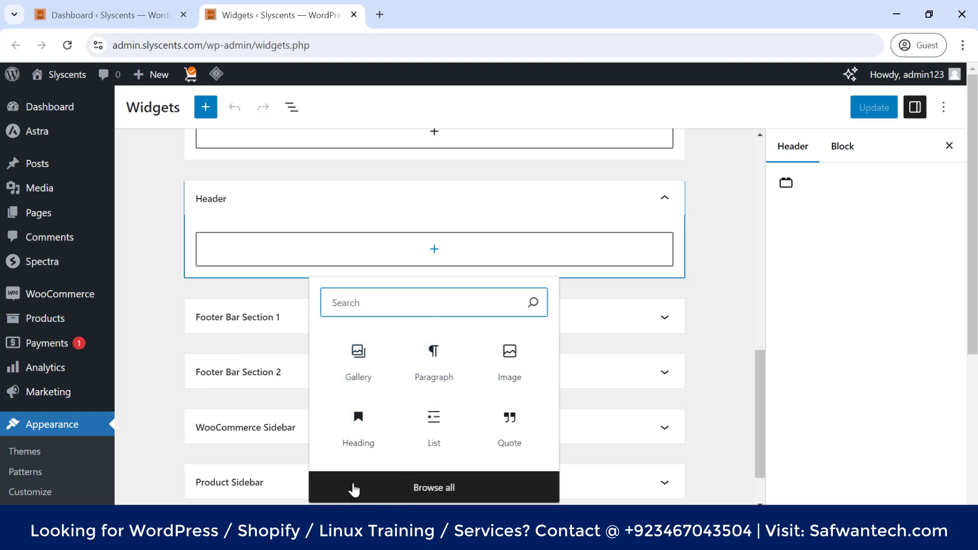
{"action": "left_click", "coordinate": [450, 489]}
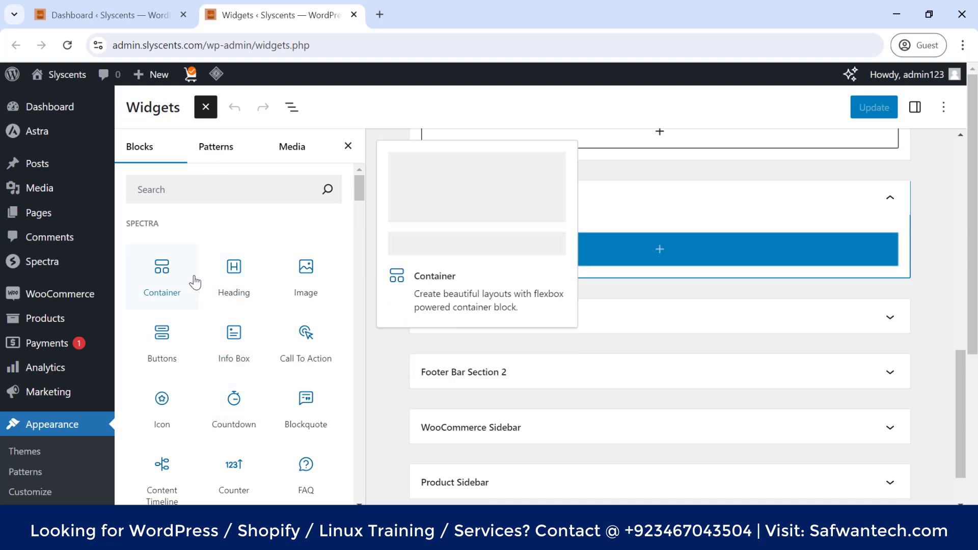
{"action": "scroll", "coordinate": [194, 282], "scroll_direction": "down", "scroll_amount": 5}
{"action": "scroll", "coordinate": [232, 305], "scroll_direction": "down", "scroll_amount": 4}
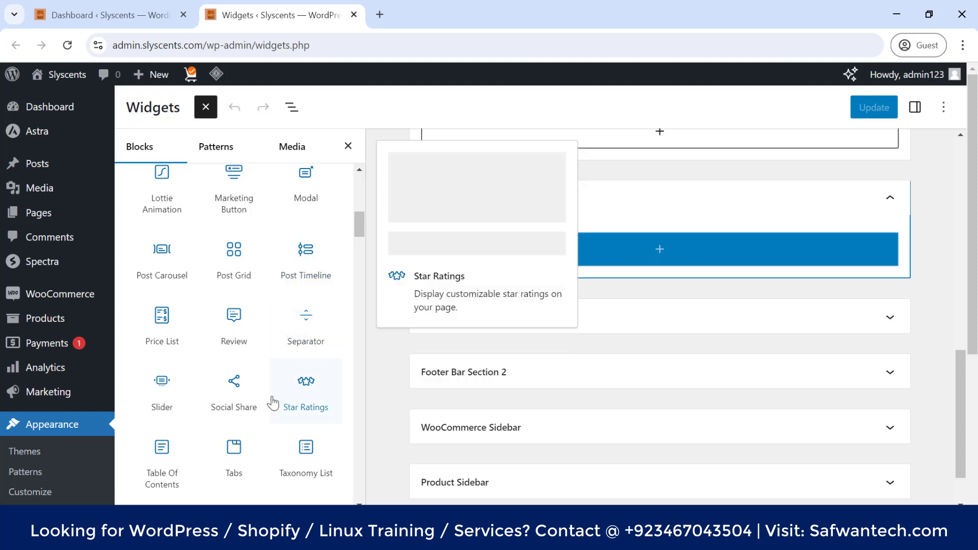
{"action": "scroll", "coordinate": [232, 391], "scroll_direction": "up", "scroll_amount": 5}
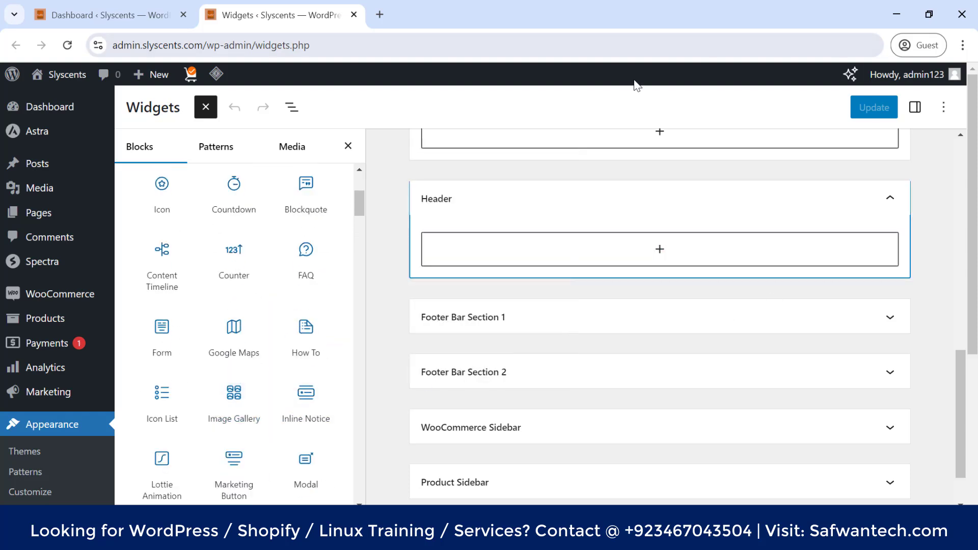
{"action": "left_click", "coordinate": [216, 148]}
{"action": "left_click", "coordinate": [150, 151]}
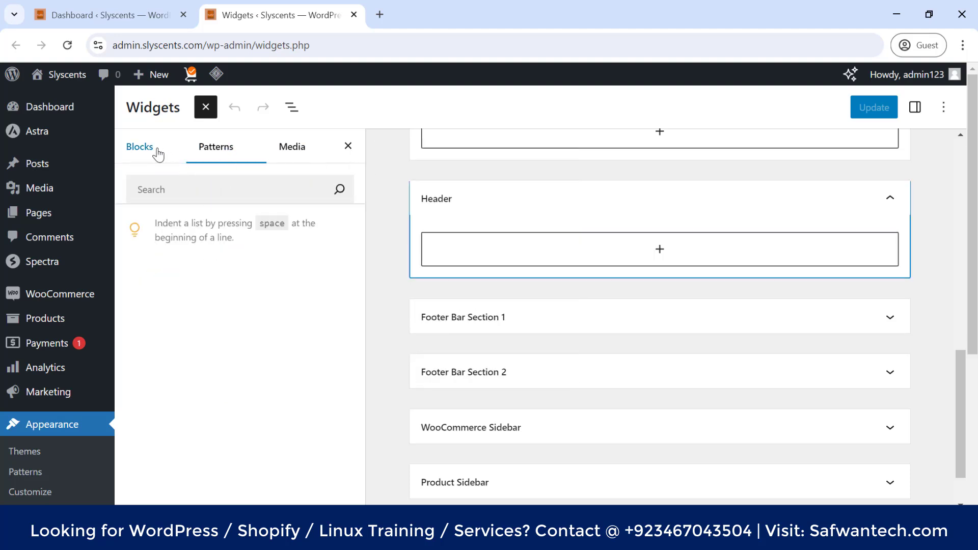
Add a Gallery block to the empty Header widget area
{"action": "scroll", "coordinate": [530, 302], "scroll_direction": "up", "scroll_amount": 4}
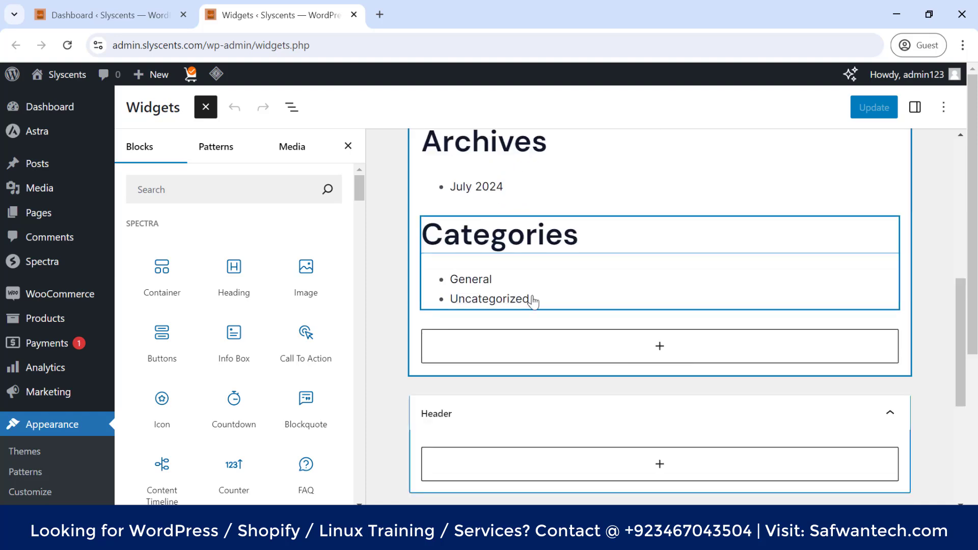
{"action": "scroll", "coordinate": [535, 302], "scroll_direction": "down", "scroll_amount": 3}
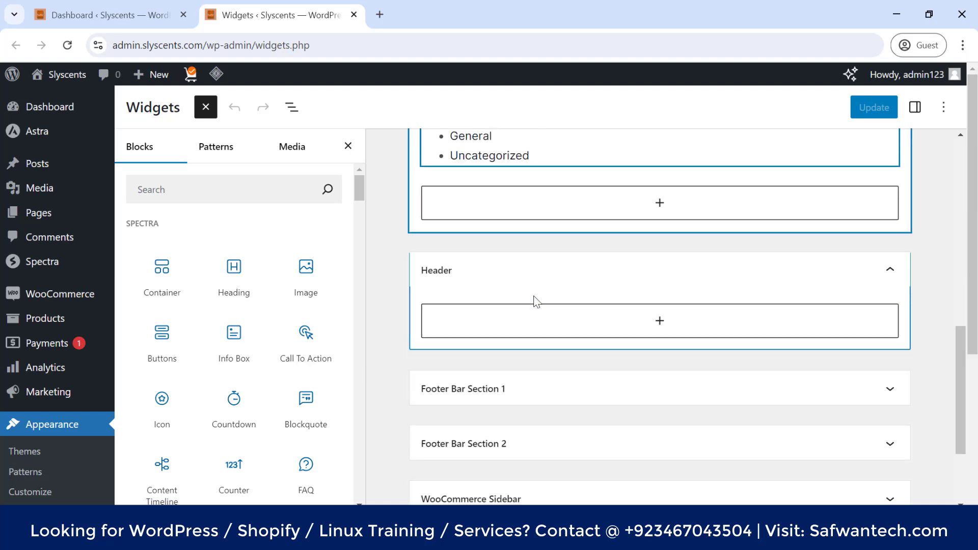
{"action": "left_click", "coordinate": [470, 318]}
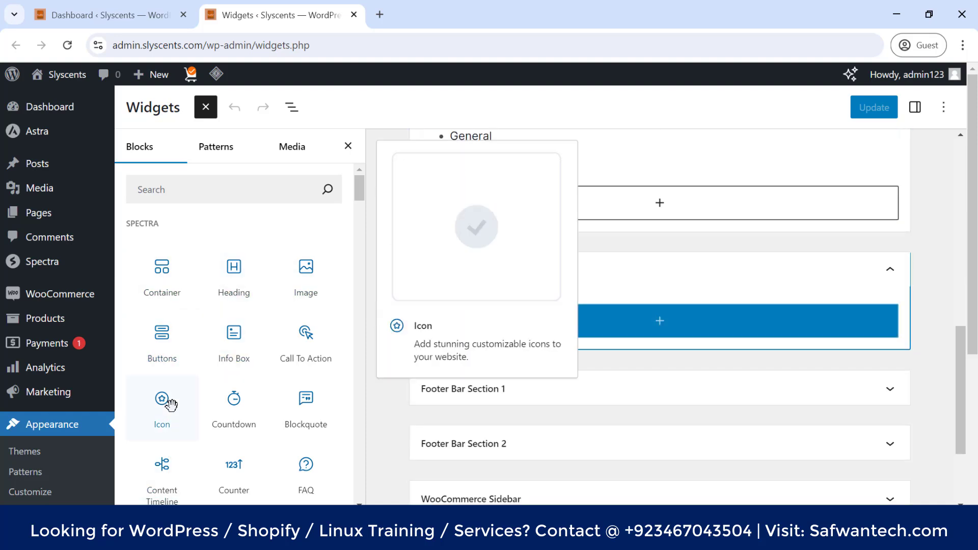
{"action": "scroll", "coordinate": [663, 220], "scroll_direction": "up", "scroll_amount": 3}
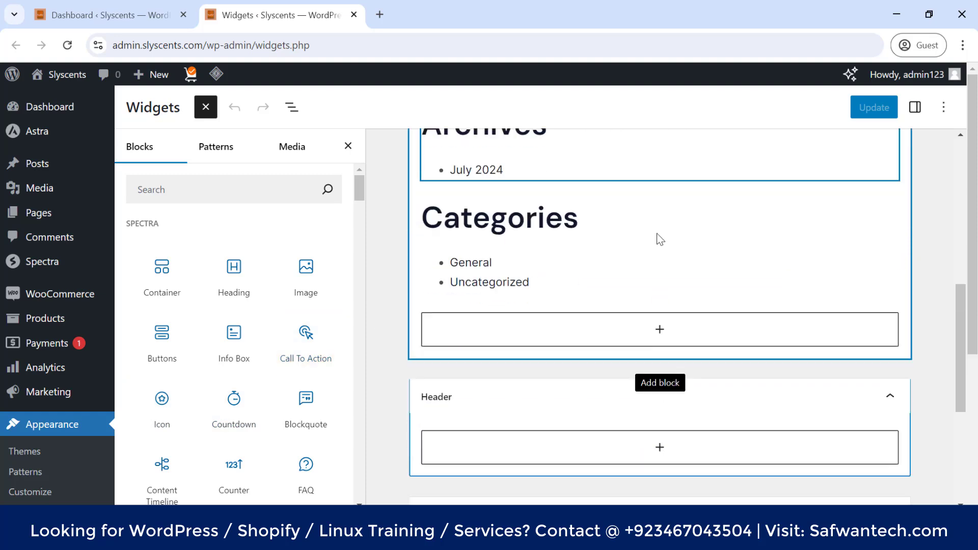
{"action": "scroll", "coordinate": [669, 279], "scroll_direction": "down", "scroll_amount": 3}
{"action": "left_click", "coordinate": [660, 321]}
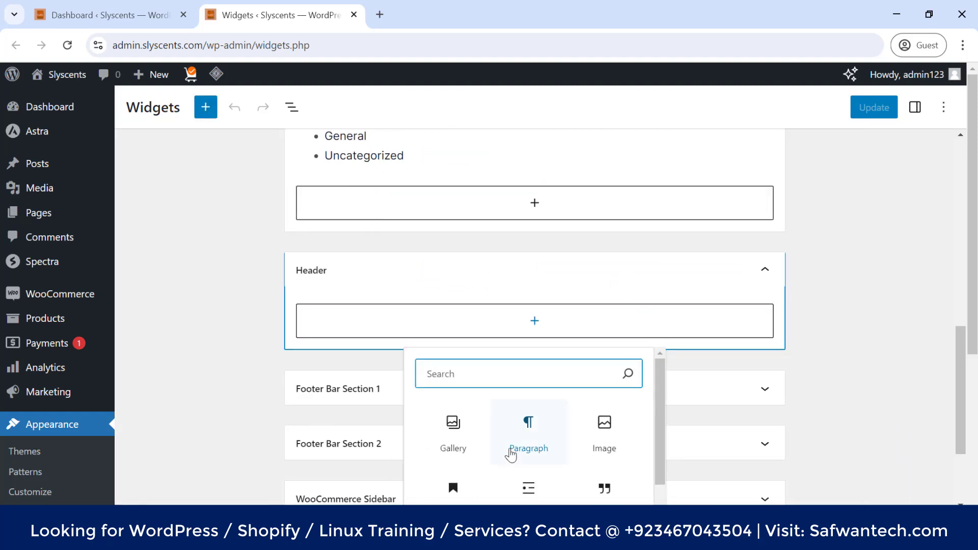
{"action": "scroll", "coordinate": [473, 423], "scroll_direction": "down", "scroll_amount": 1}
{"action": "left_click", "coordinate": [454, 405]}
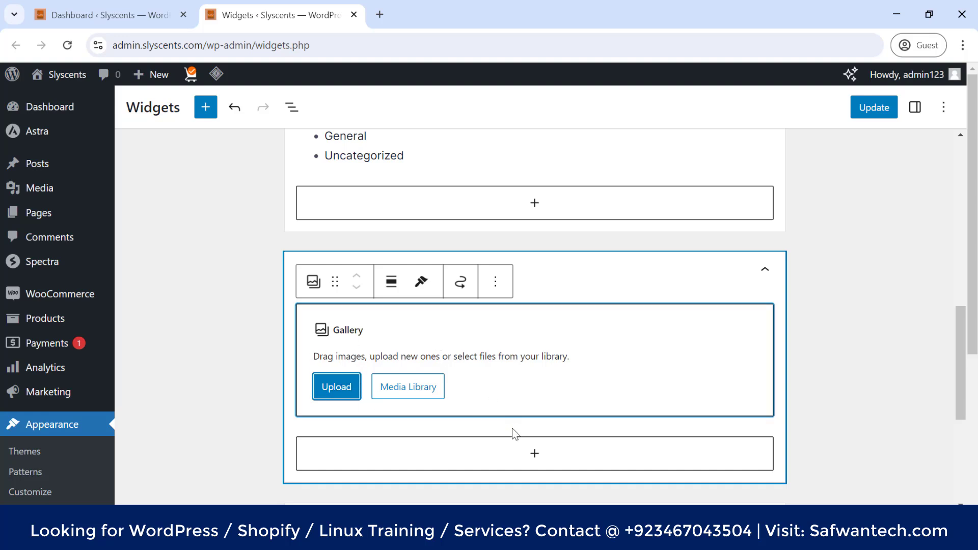
Add a List block and a Heading block below the gallery in the Header widget area
{"action": "left_click", "coordinate": [513, 452]}
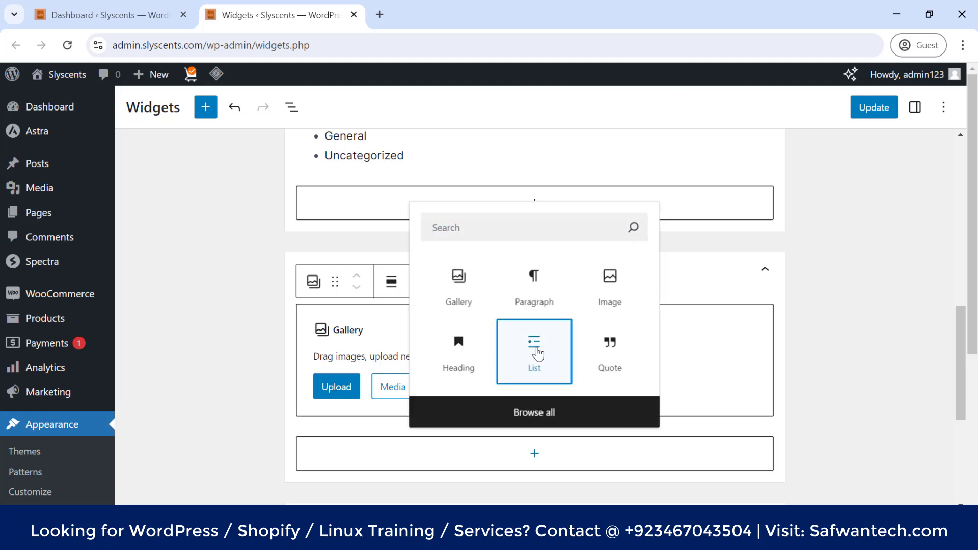
{"action": "left_click", "coordinate": [541, 354]}
{"action": "scroll", "coordinate": [537, 347], "scroll_direction": "down", "scroll_amount": 4}
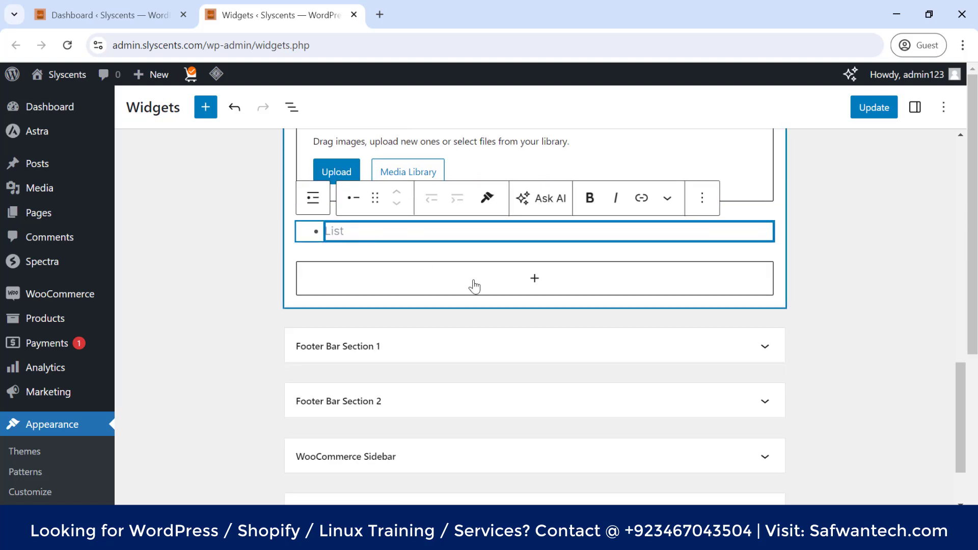
{"action": "left_click", "coordinate": [516, 280]}
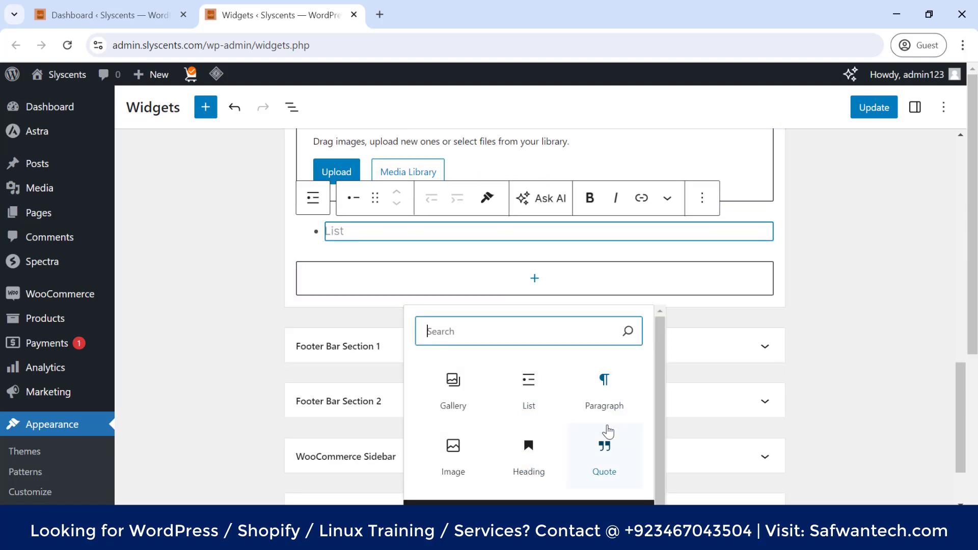
{"action": "left_click", "coordinate": [532, 456]}
{"action": "scroll", "coordinate": [527, 331], "scroll_direction": "down", "scroll_amount": 2}
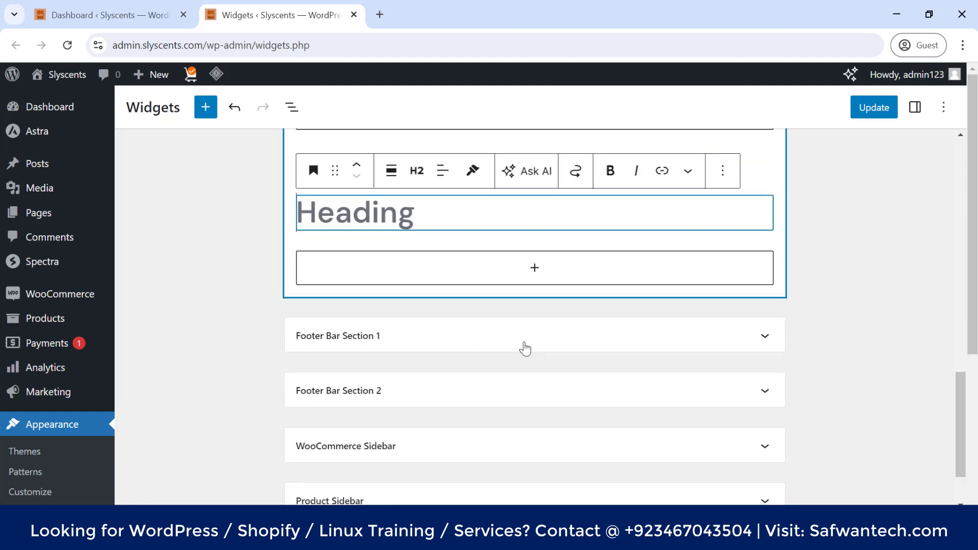
Add an Image block below the heading in the Header widget area
{"action": "left_click", "coordinate": [537, 271]}
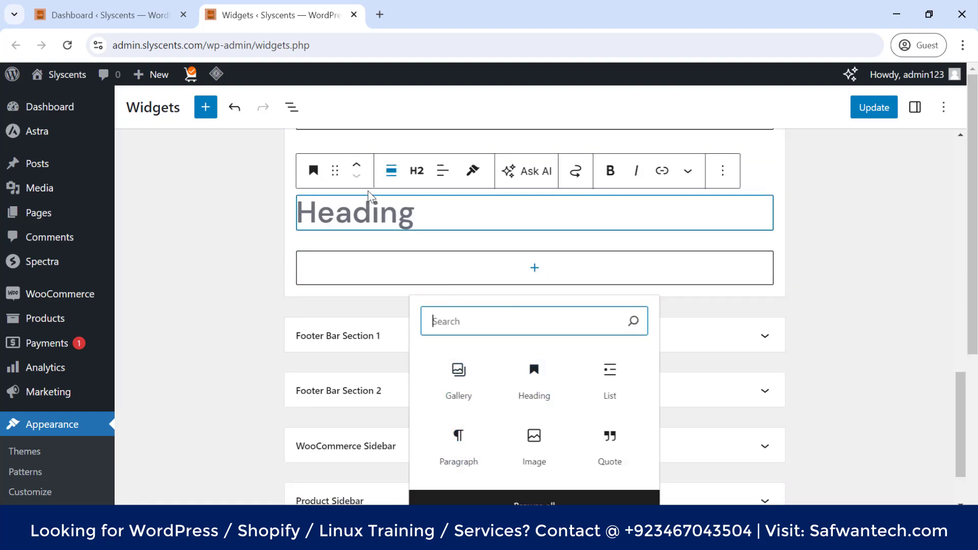
{"action": "left_click", "coordinate": [319, 207]}
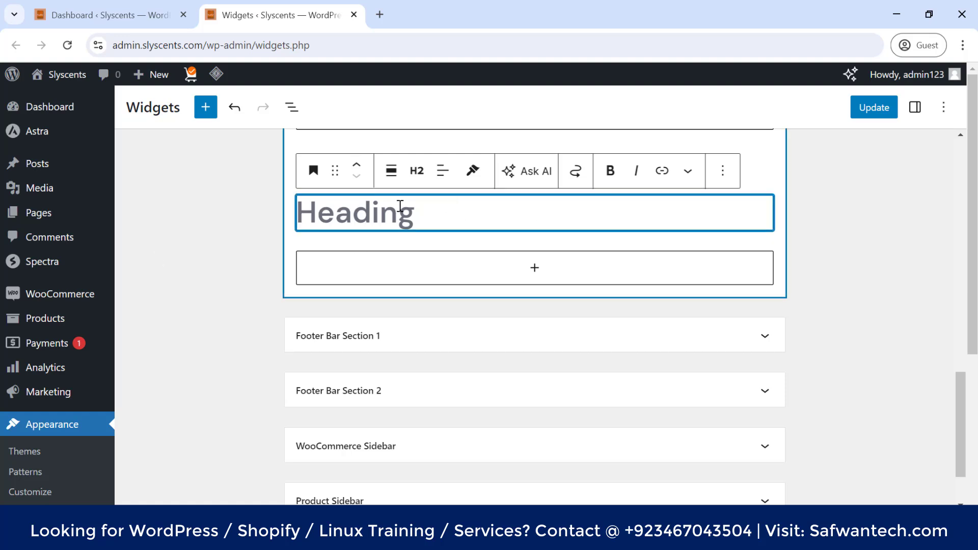
{"action": "scroll", "coordinate": [404, 207], "scroll_direction": "up", "scroll_amount": 4}
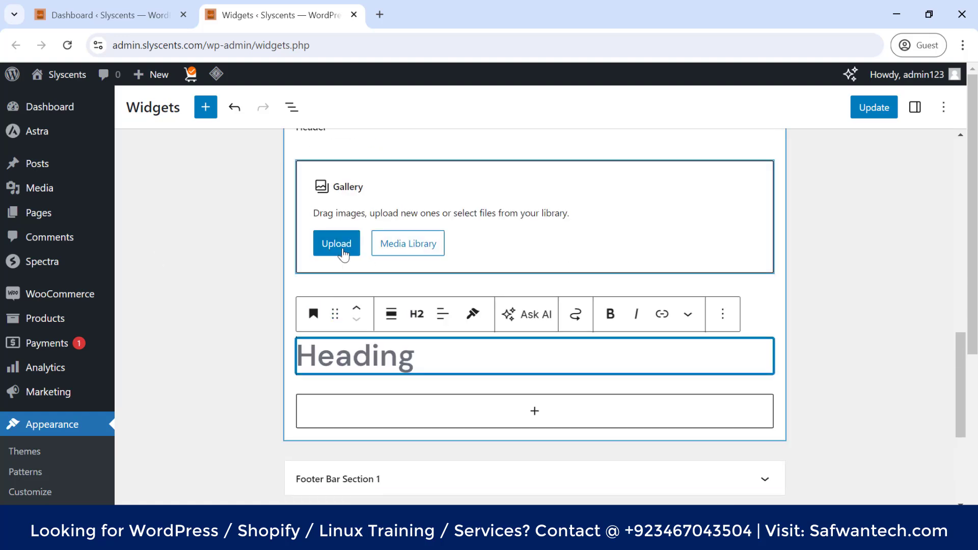
{"action": "scroll", "coordinate": [489, 381], "scroll_direction": "down", "scroll_amount": 4}
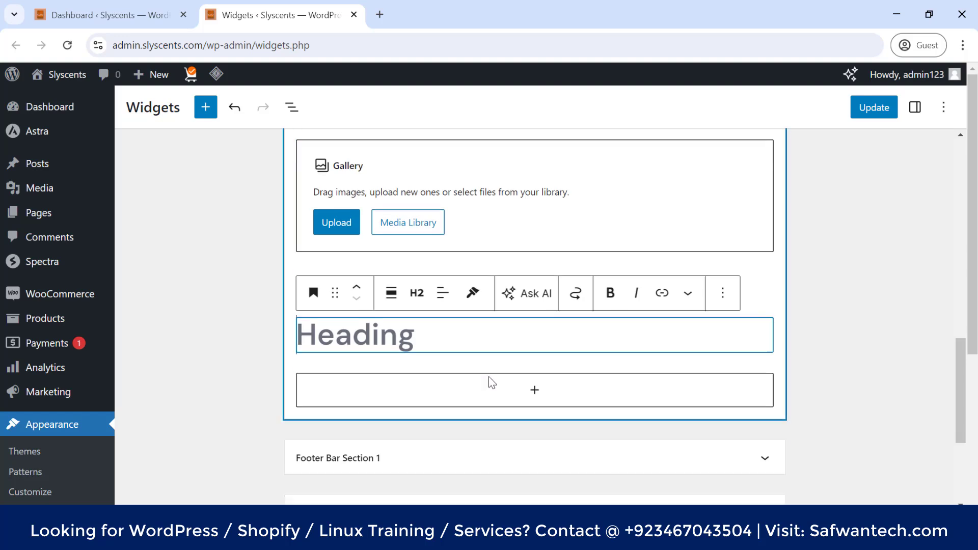
{"action": "scroll", "coordinate": [540, 246], "scroll_direction": "up", "scroll_amount": 4}
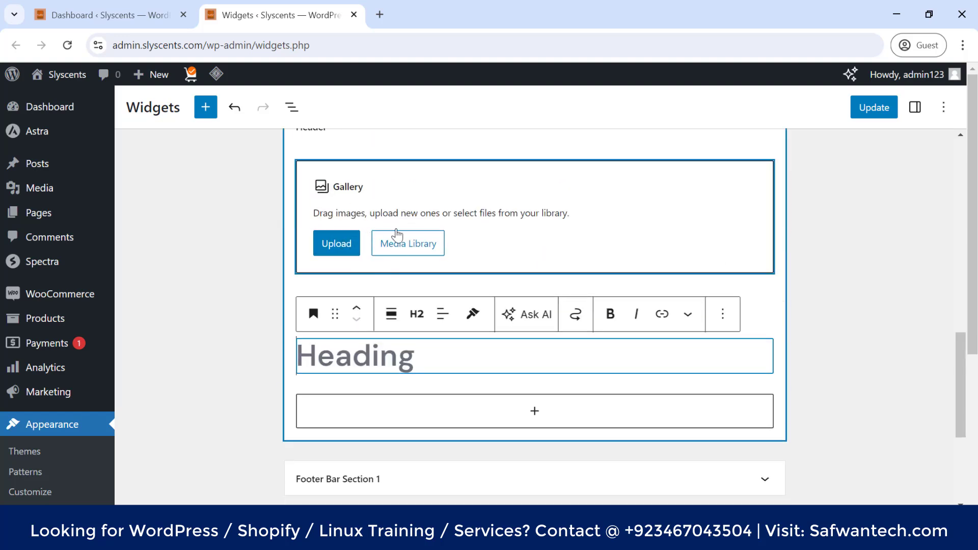
{"action": "left_click", "coordinate": [520, 424]}
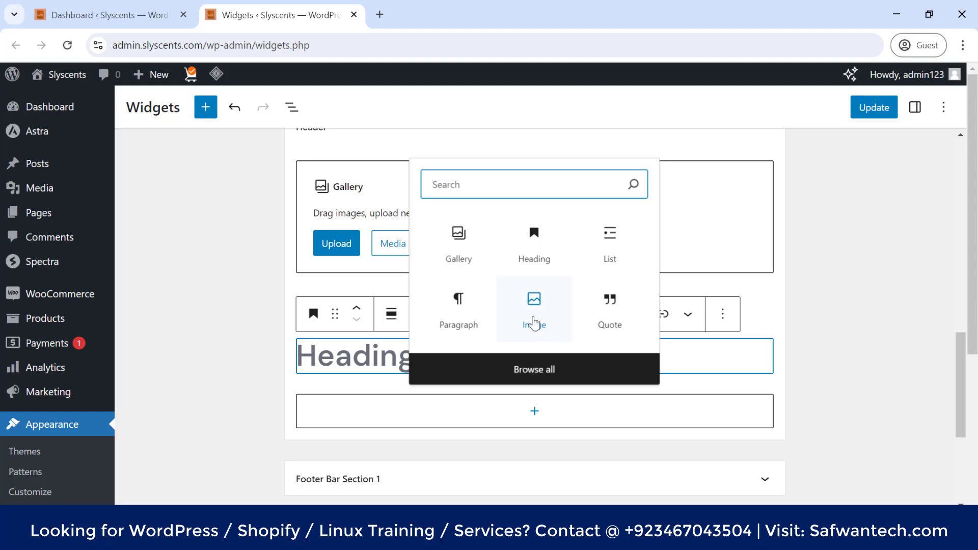
{"action": "left_click", "coordinate": [534, 323]}
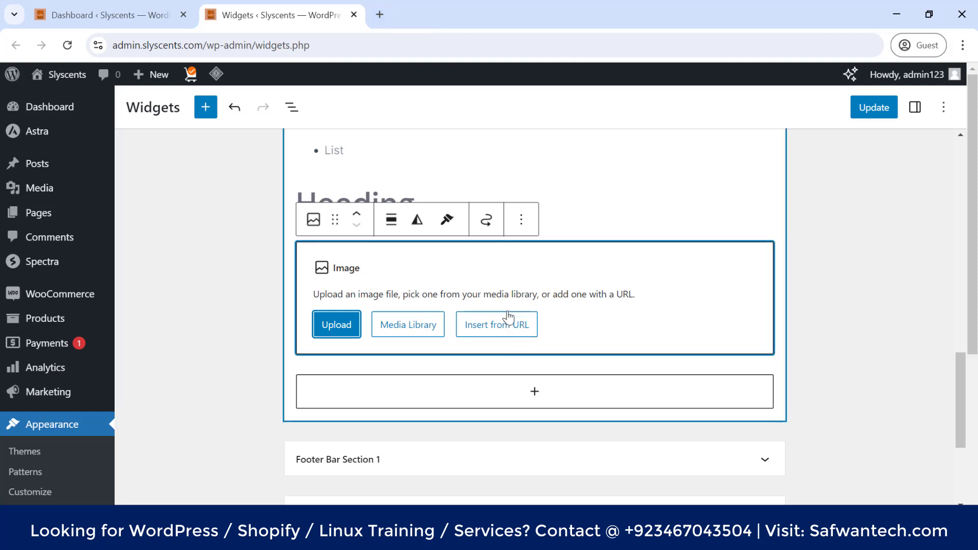
Browse the full block library and add a Social Share block below the image in the Header widget area
{"action": "scroll", "coordinate": [504, 347], "scroll_direction": "down", "scroll_amount": 3}
{"action": "left_click", "coordinate": [533, 250]}
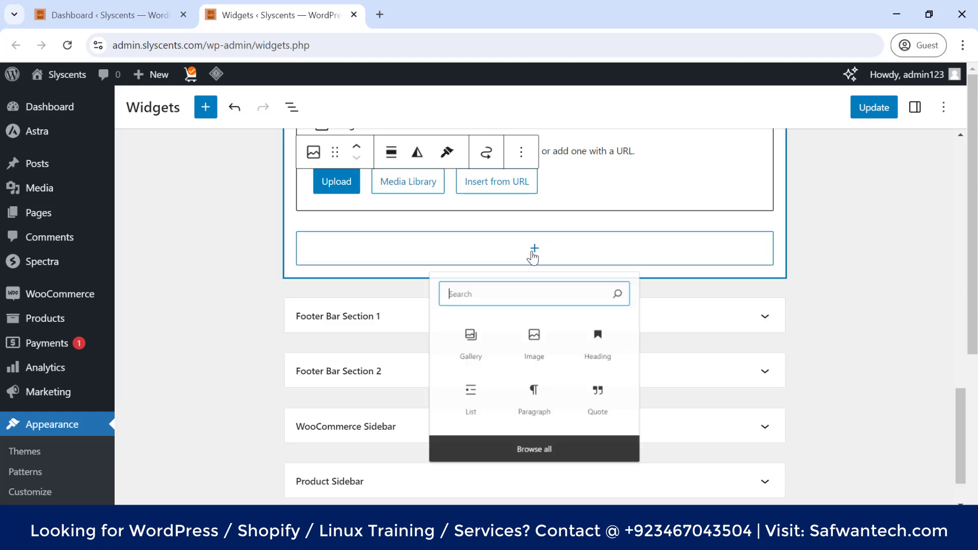
{"action": "left_click", "coordinate": [534, 487]}
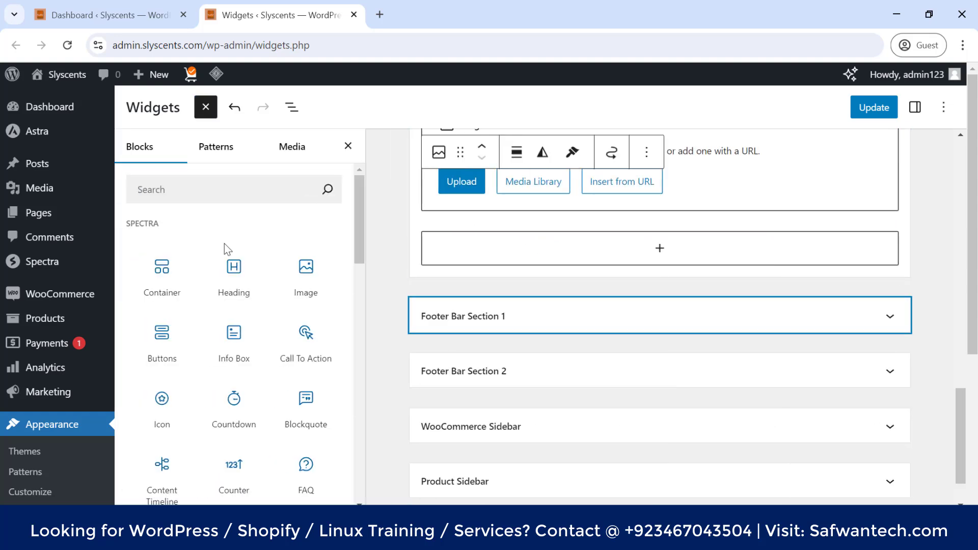
{"action": "scroll", "coordinate": [245, 357], "scroll_direction": "down", "scroll_amount": 8}
{"action": "scroll", "coordinate": [255, 365], "scroll_direction": "down", "scroll_amount": 2}
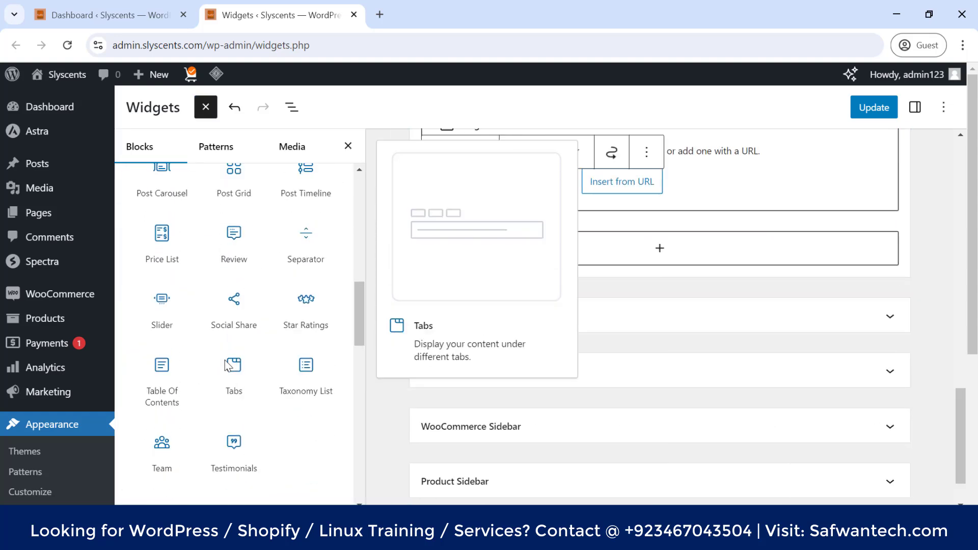
{"action": "scroll", "coordinate": [233, 336], "scroll_direction": "up", "scroll_amount": 5}
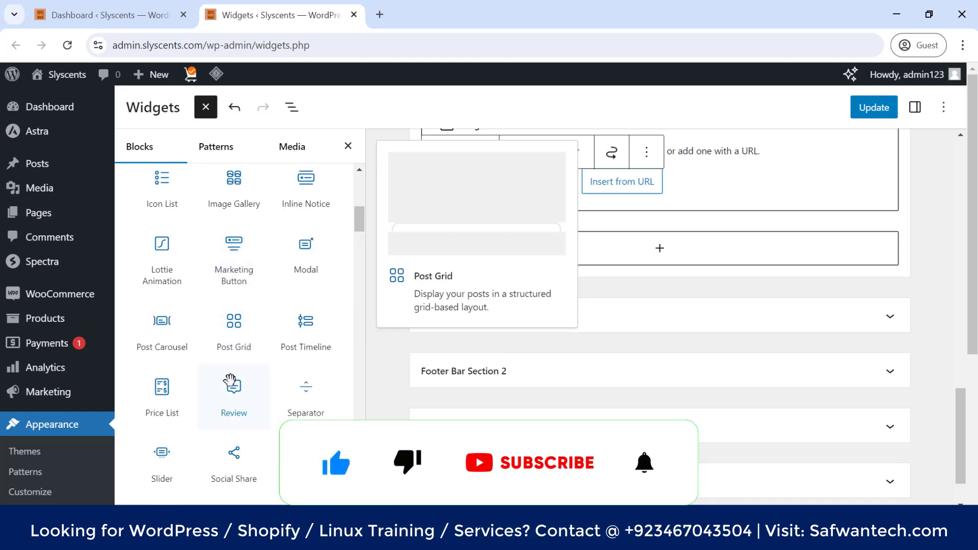
{"action": "left_click", "coordinate": [234, 455]}
{"action": "left_click_drag", "start_coordinate": [583, 251], "coordinate": [509, 239]}
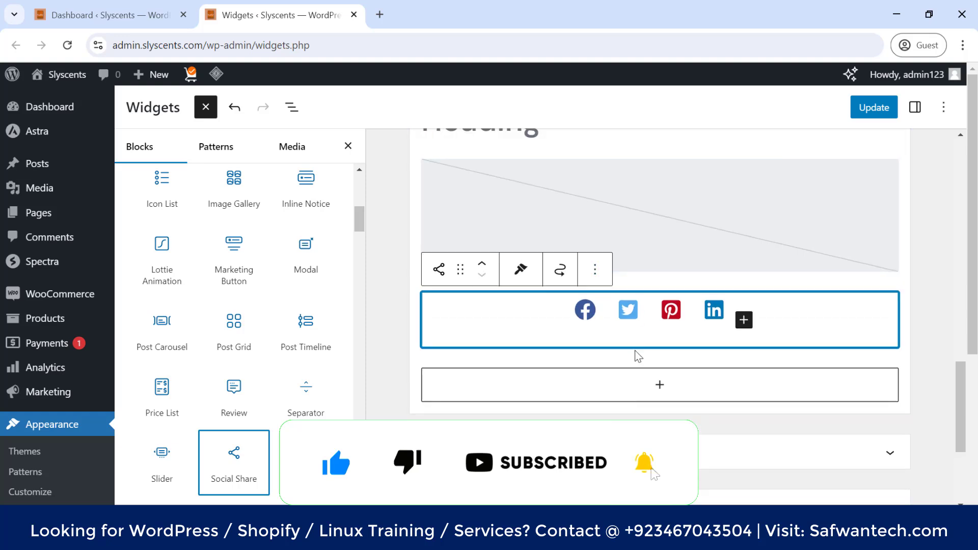
Select the Facebook icon in the Social Share block and examine the options available for it
{"action": "scroll", "coordinate": [637, 352], "scroll_direction": "up", "scroll_amount": 3}
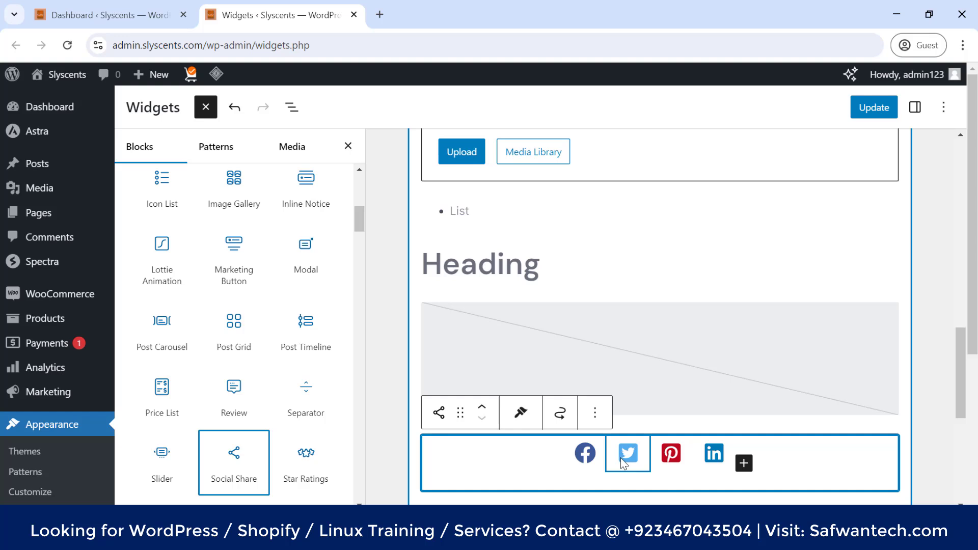
{"action": "left_click", "coordinate": [596, 459]}
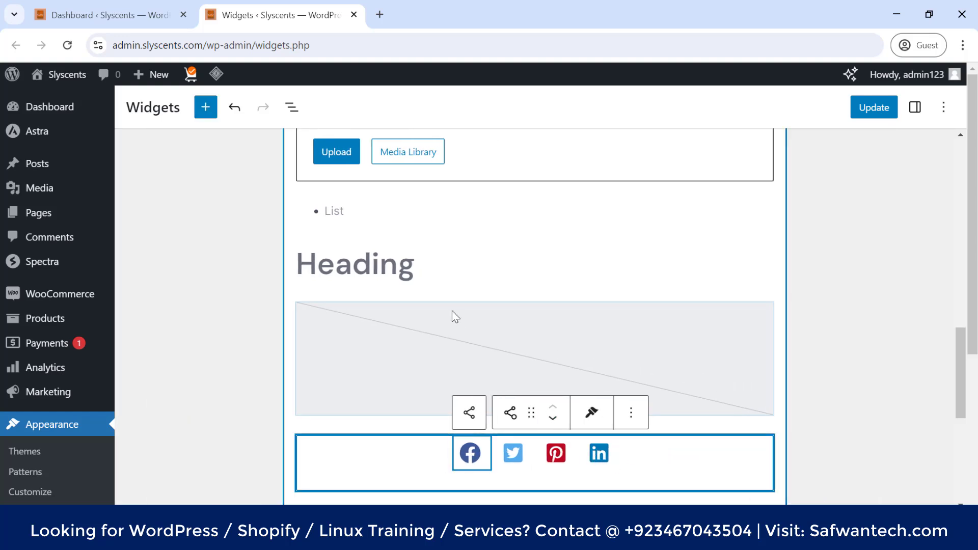
{"action": "scroll", "coordinate": [459, 336], "scroll_direction": "down", "scroll_amount": 2}
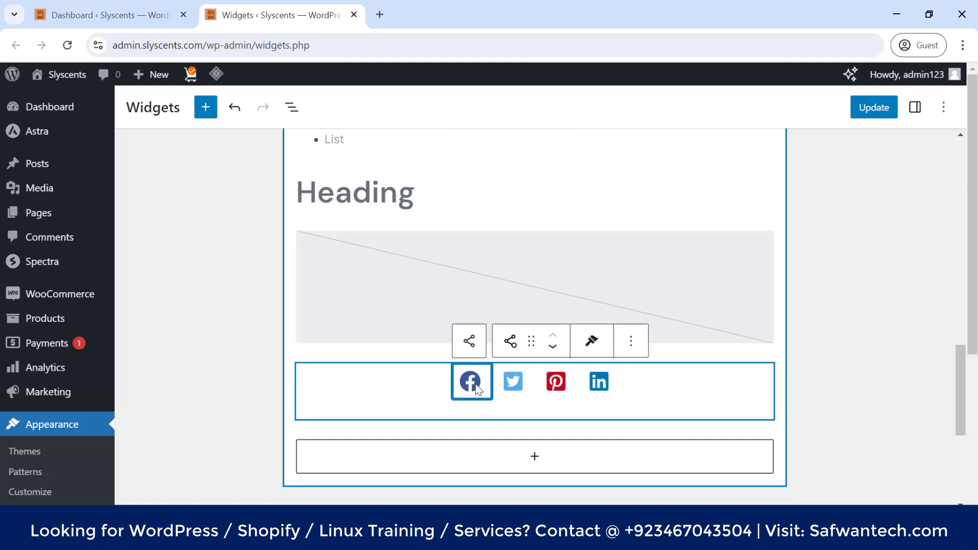
{"action": "left_click", "coordinate": [631, 342]}
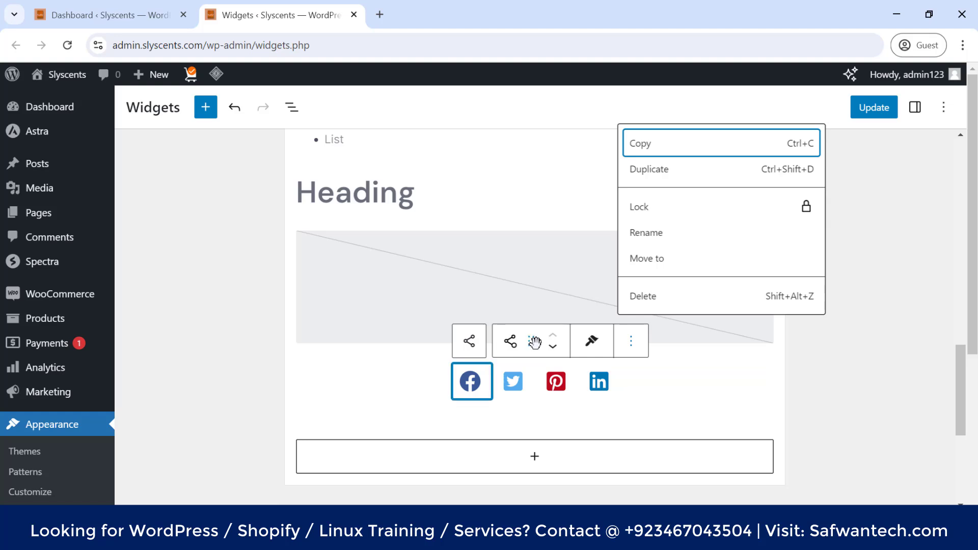
{"action": "left_click", "coordinate": [465, 395]}
{"action": "scroll", "coordinate": [472, 395], "scroll_direction": "down", "scroll_amount": 3}
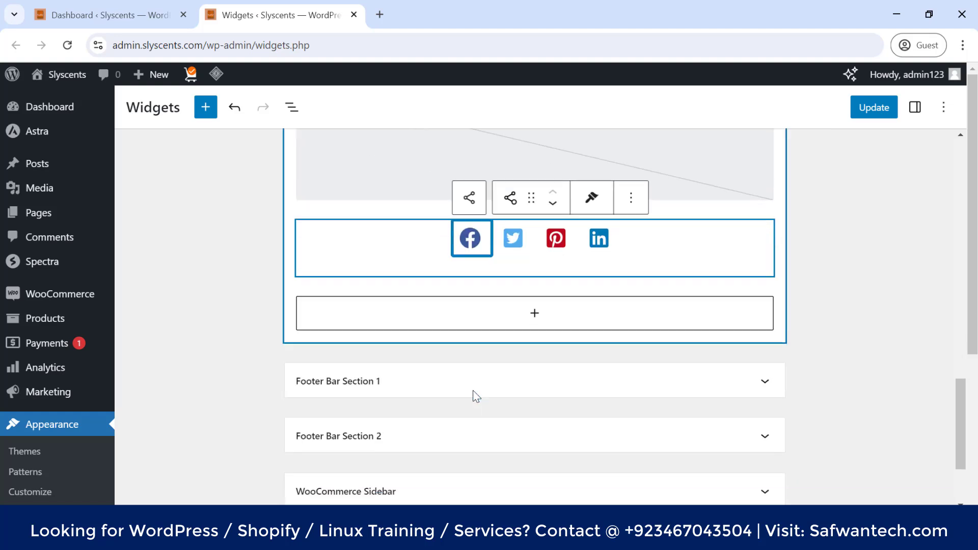
{"action": "scroll", "coordinate": [576, 474], "scroll_direction": "up", "scroll_amount": 7}
{"action": "scroll", "coordinate": [533, 389], "scroll_direction": "down", "scroll_amount": 6}
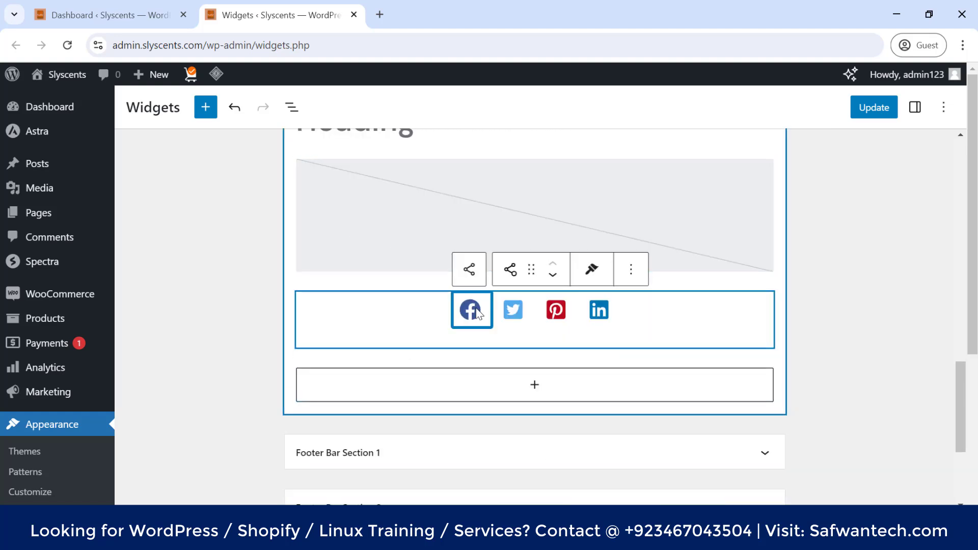
{"action": "left_click", "coordinate": [633, 273]}
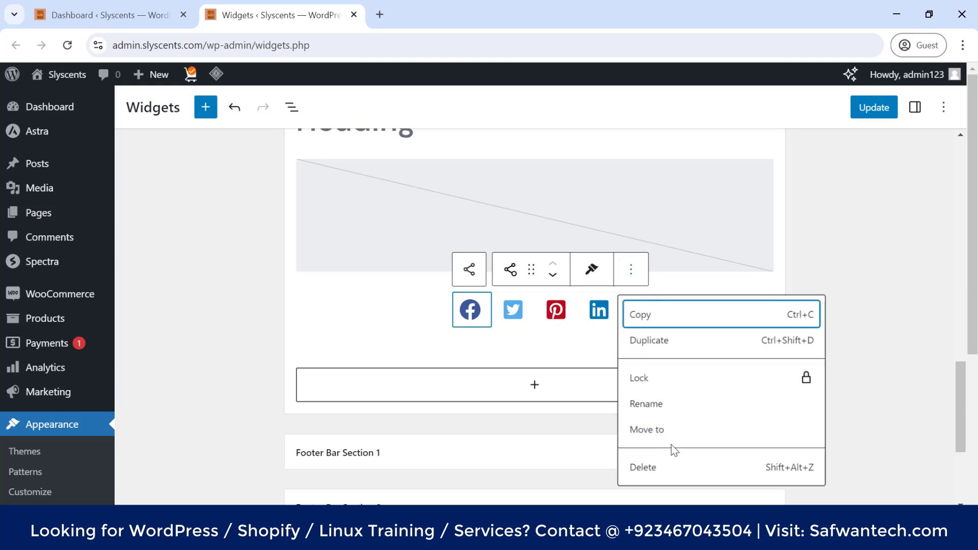
{"action": "left_click", "coordinate": [530, 265]}
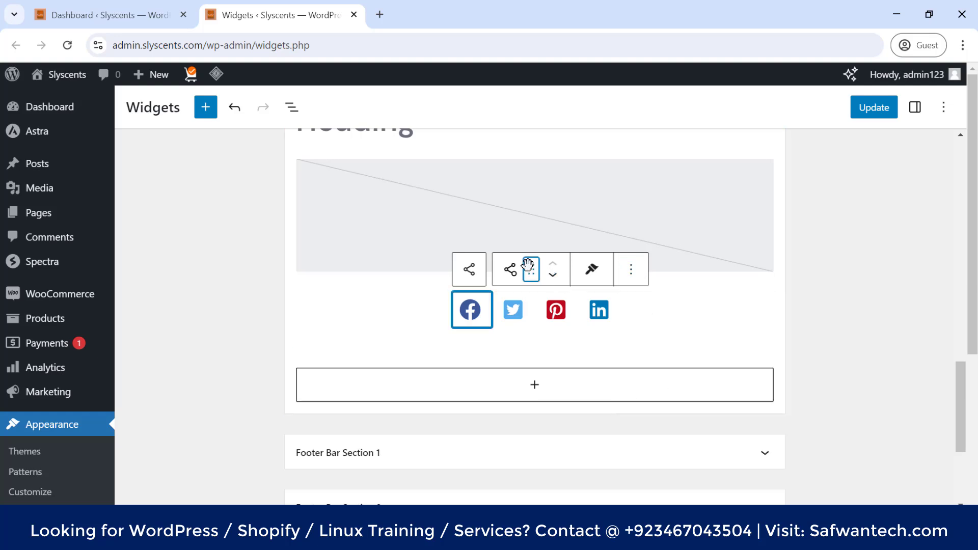
{"action": "left_click", "coordinate": [633, 271]}
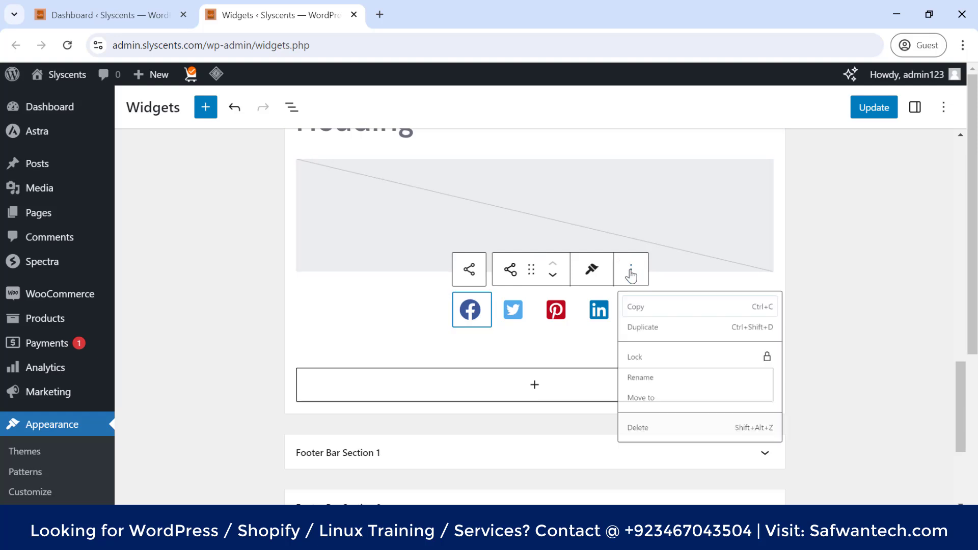
{"action": "left_click", "coordinate": [484, 322]}
Add two extra icons at the end of the Social Share block
{"action": "scroll", "coordinate": [489, 316], "scroll_direction": "up", "scroll_amount": 2}
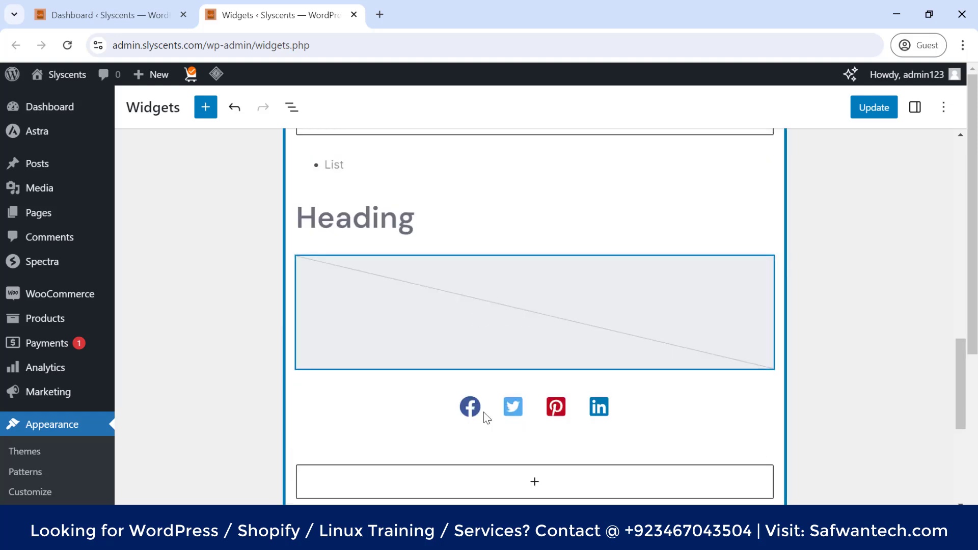
{"action": "left_click", "coordinate": [469, 374]}
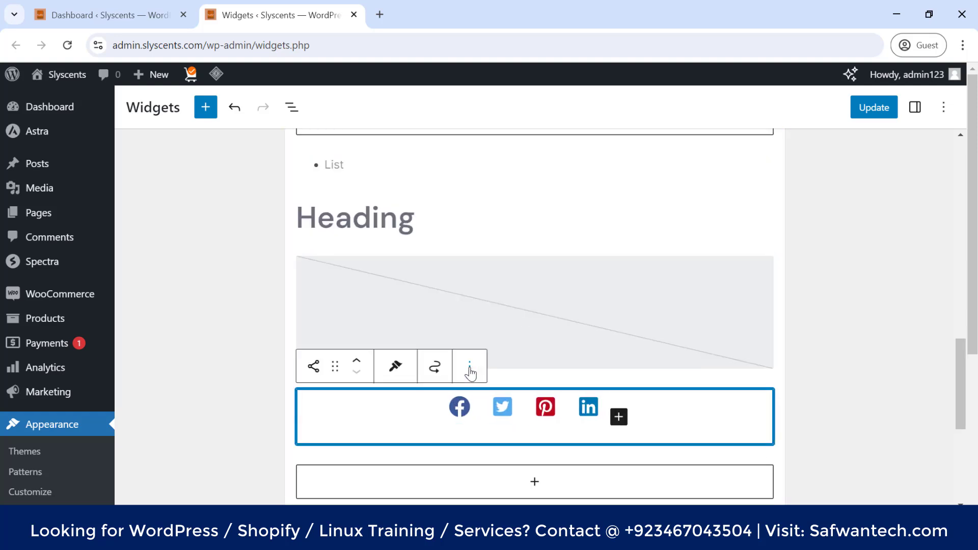
{"action": "left_click", "coordinate": [470, 373]}
{"action": "left_click", "coordinate": [619, 417]}
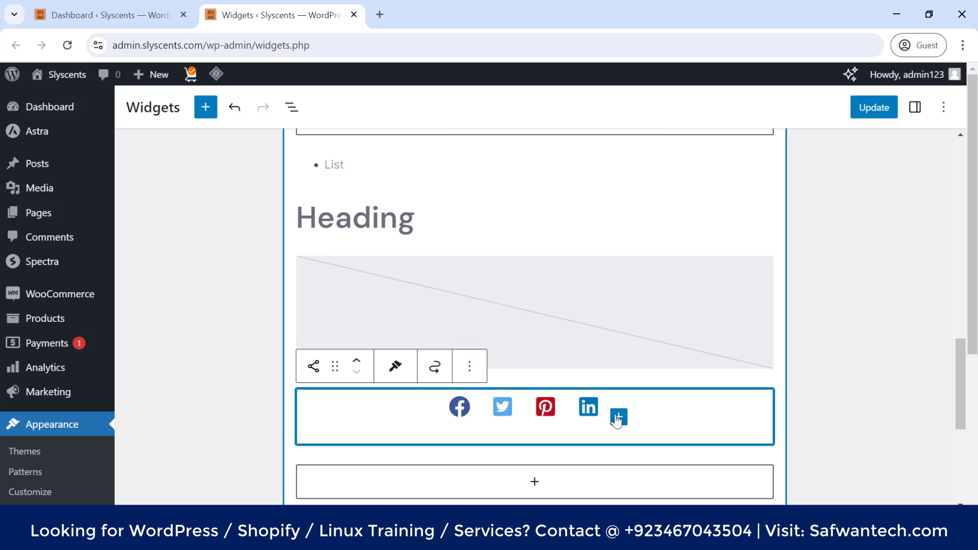
{"action": "scroll", "coordinate": [618, 407], "scroll_direction": "down", "scroll_amount": 2}
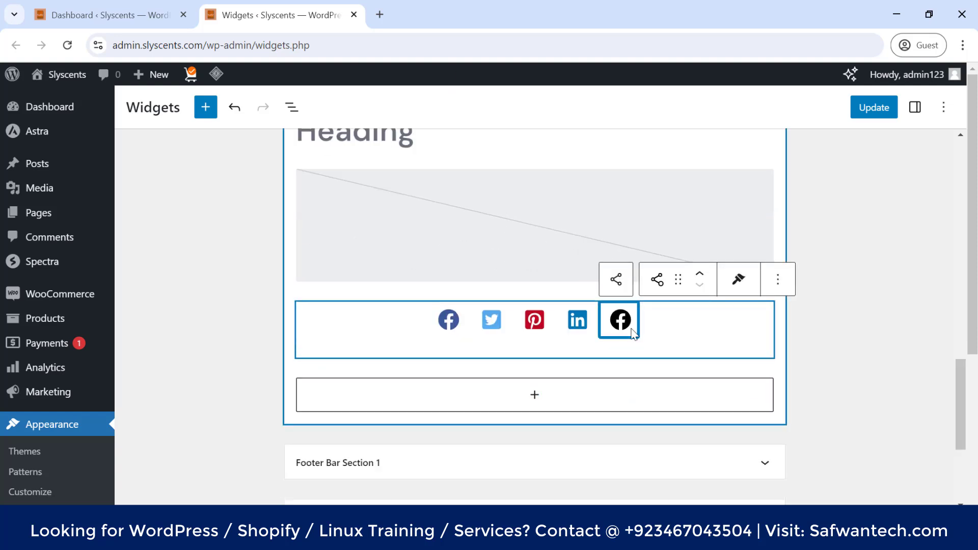
{"action": "left_click", "coordinate": [662, 318]}
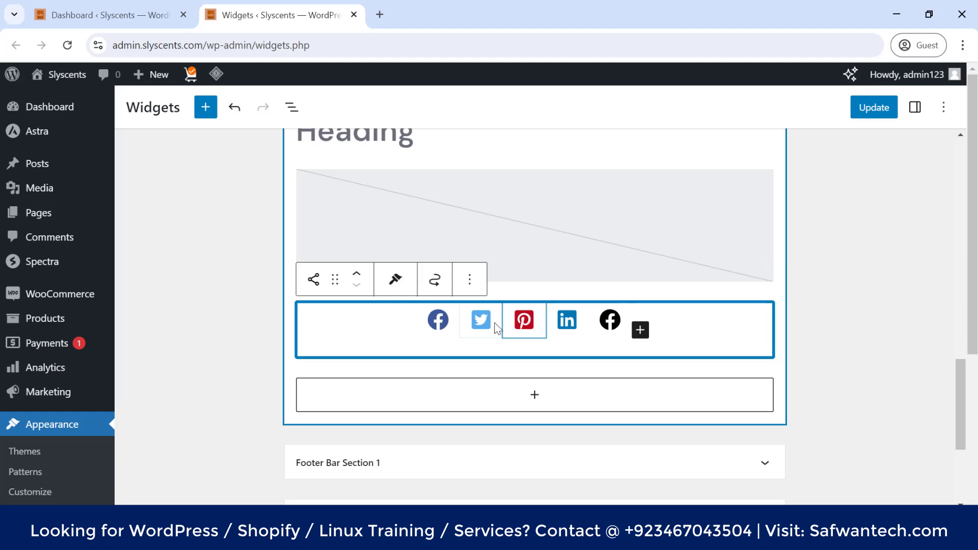
{"action": "left_click", "coordinate": [640, 331]}
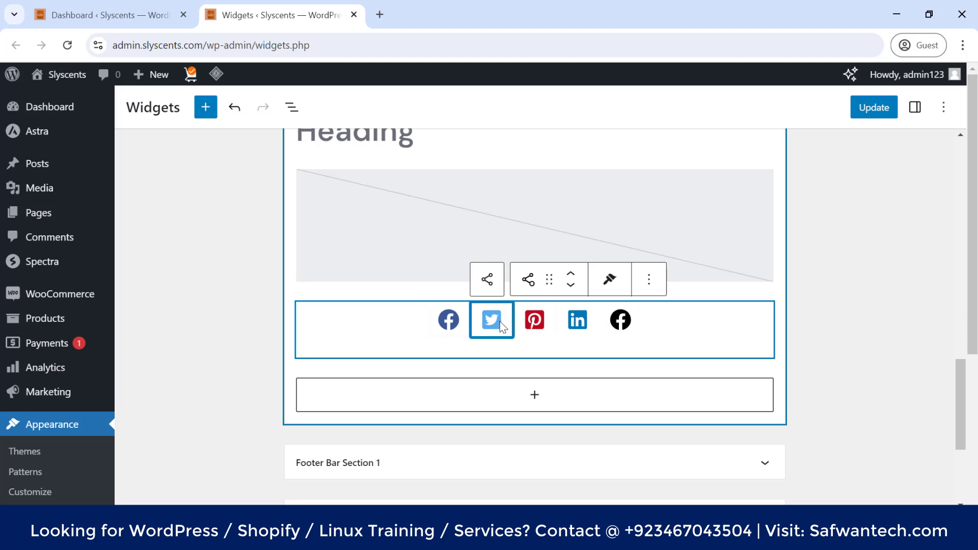
{"action": "left_click", "coordinate": [487, 279]}
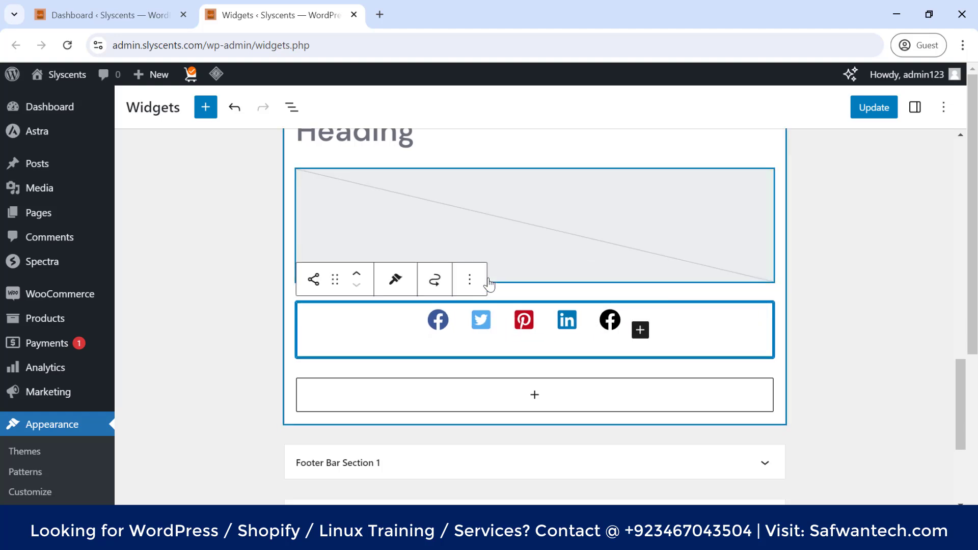
{"action": "left_click", "coordinate": [640, 330]}
Delete the two extra icons after LinkedIn from the Social Share block
{"action": "left_click", "coordinate": [796, 290]}
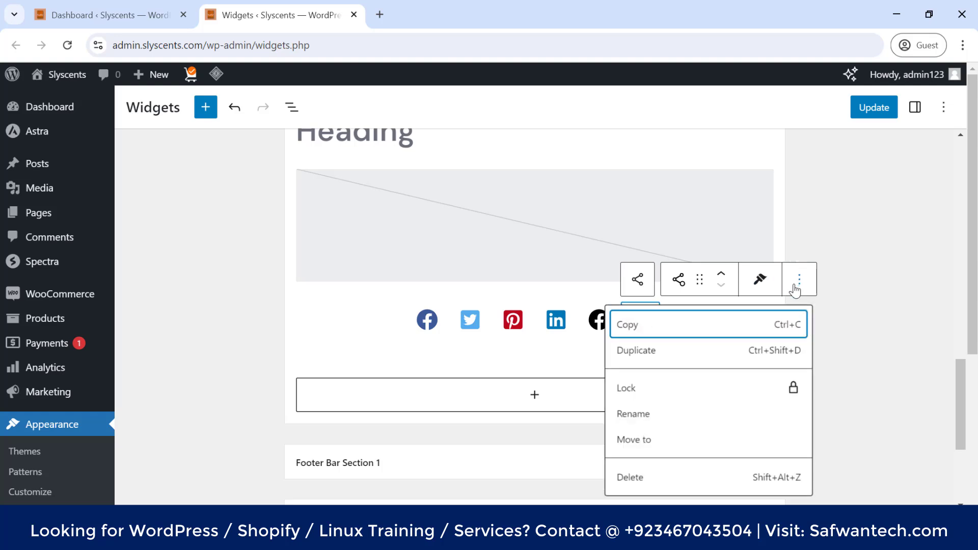
{"action": "left_click", "coordinate": [722, 482]}
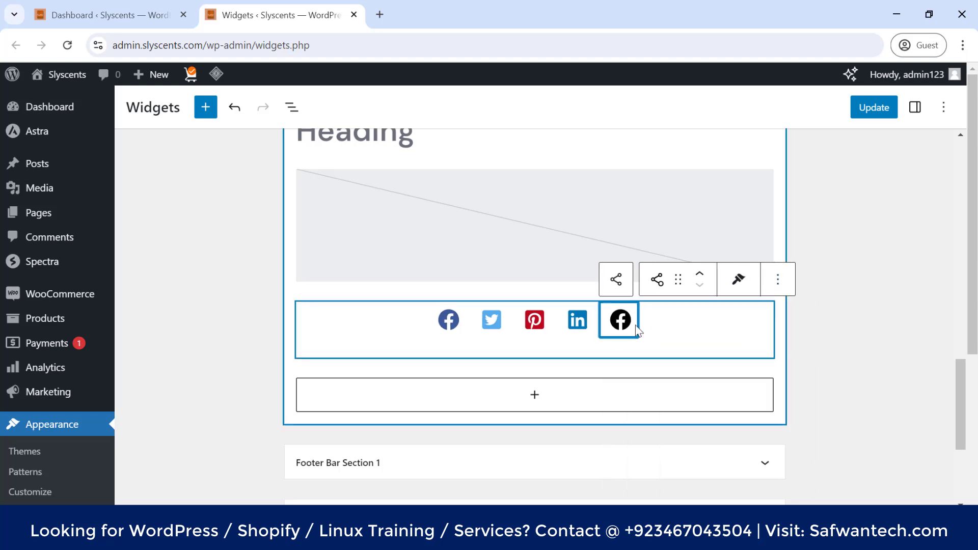
{"action": "left_click", "coordinate": [778, 280]}
{"action": "left_click", "coordinate": [633, 483]}
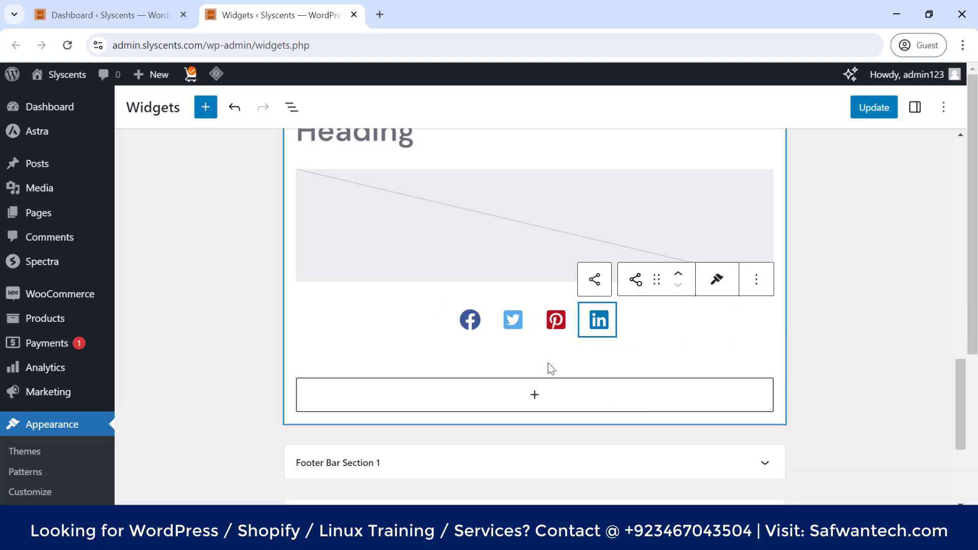
Examine the options for the Pinterest icon and for the Social Share block as a whole
{"action": "left_click", "coordinate": [539, 320]}
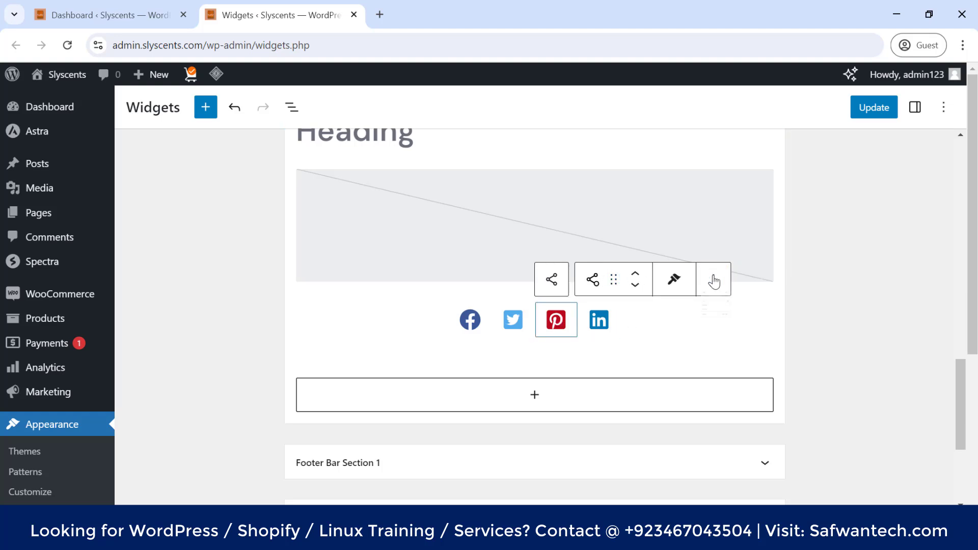
{"action": "left_click", "coordinate": [714, 280]}
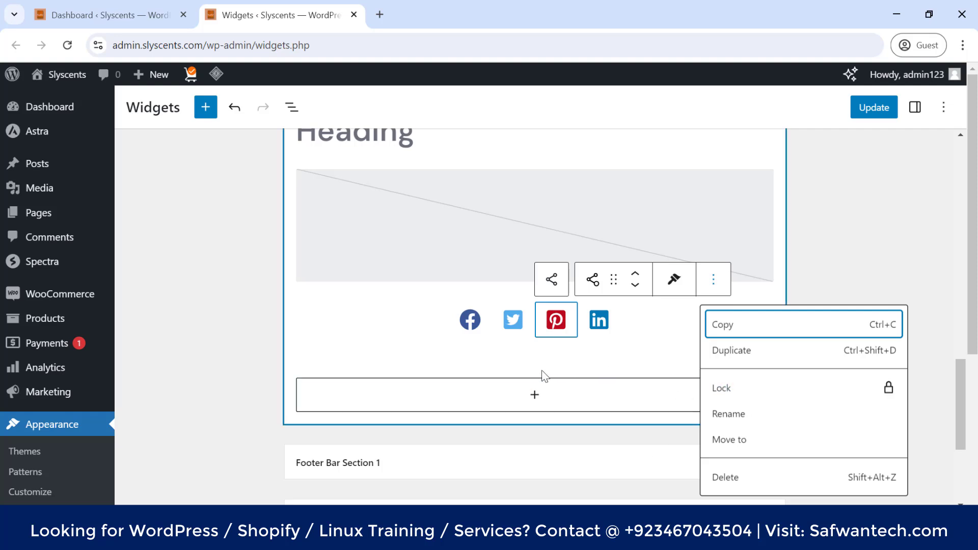
{"action": "left_click", "coordinate": [368, 337]}
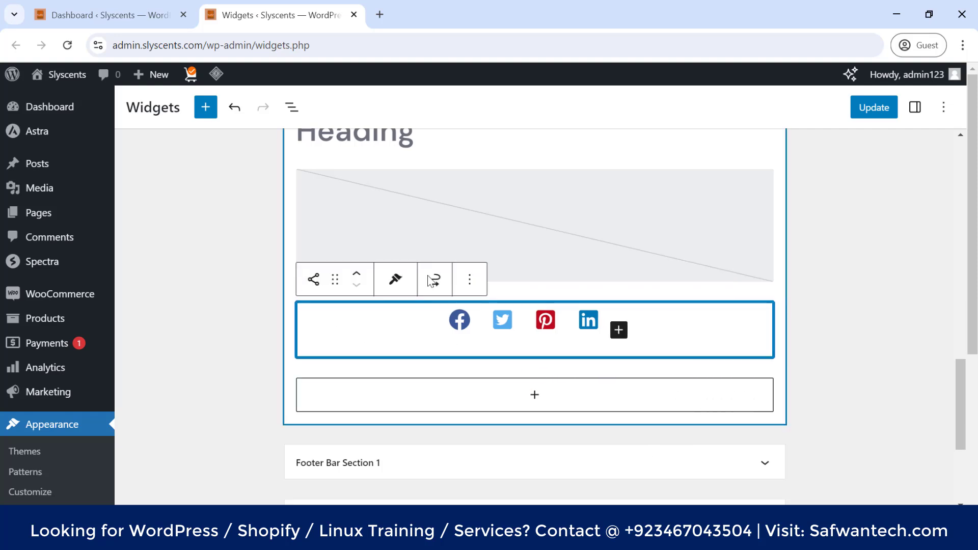
{"action": "scroll", "coordinate": [480, 286], "scroll_direction": "up", "scroll_amount": 4}
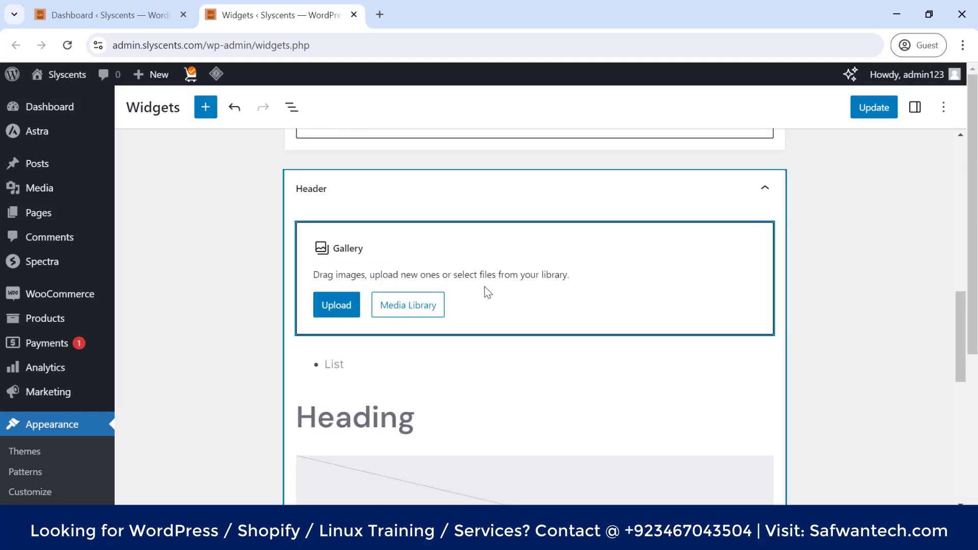
{"action": "scroll", "coordinate": [485, 286], "scroll_direction": "down", "scroll_amount": 4}
{"action": "left_click", "coordinate": [468, 280]}
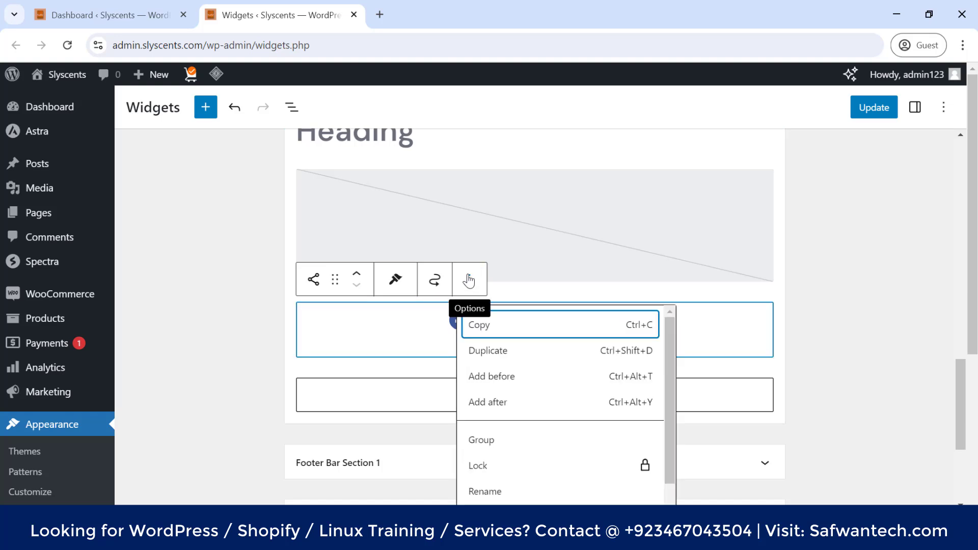
{"action": "left_click", "coordinate": [720, 333]}
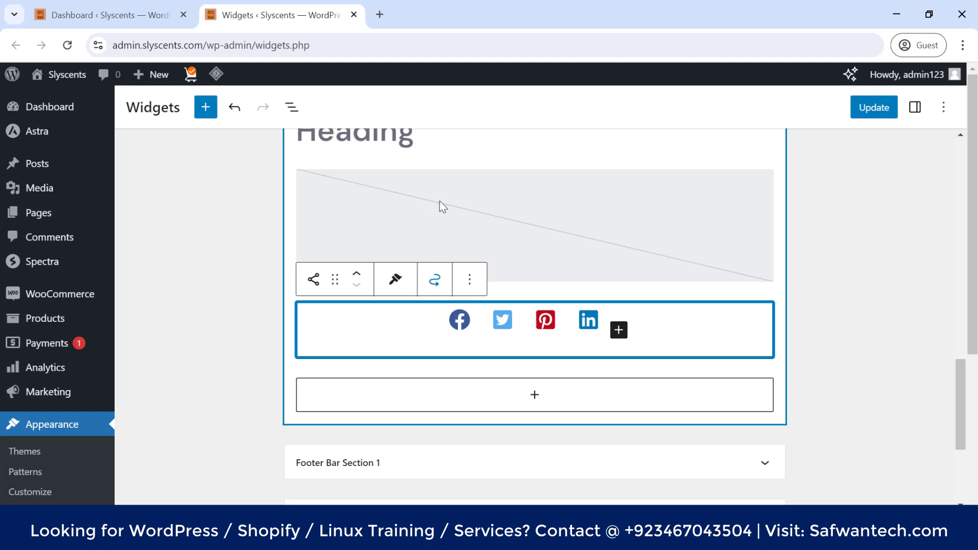
Select the Heading block to see its formatting tools and review the blocks placed in the Header widget area
{"action": "scroll", "coordinate": [427, 200], "scroll_direction": "up", "scroll_amount": 3}
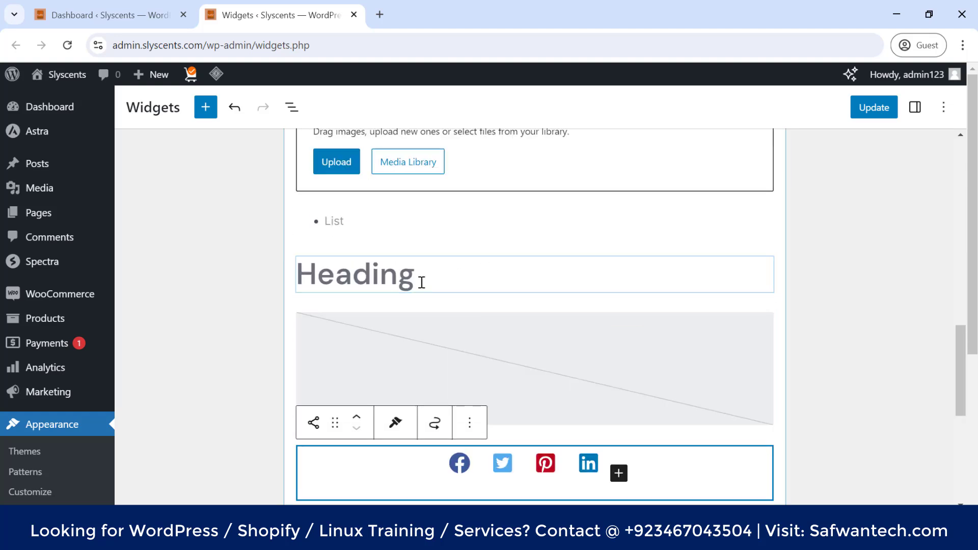
{"action": "left_click", "coordinate": [456, 261]}
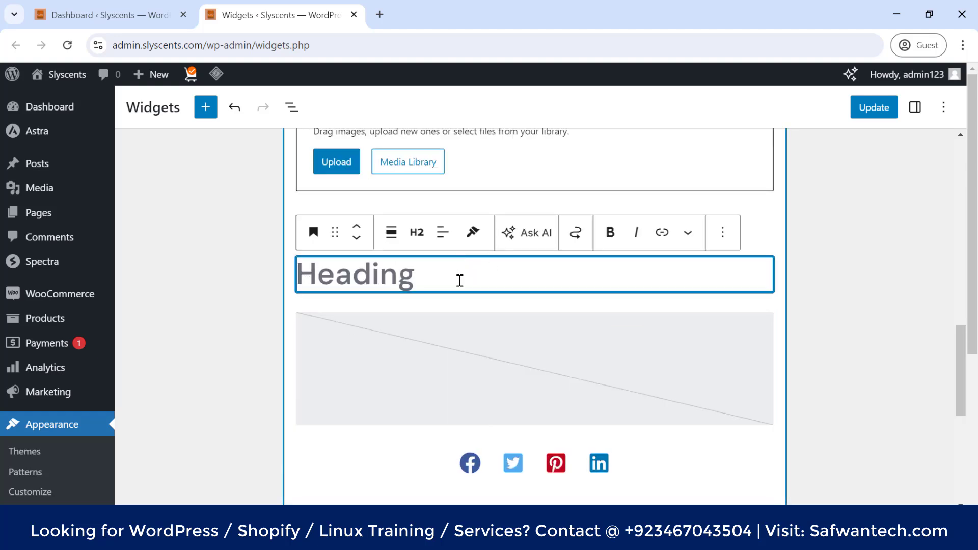
{"action": "scroll", "coordinate": [340, 283], "scroll_direction": "down", "scroll_amount": 3}
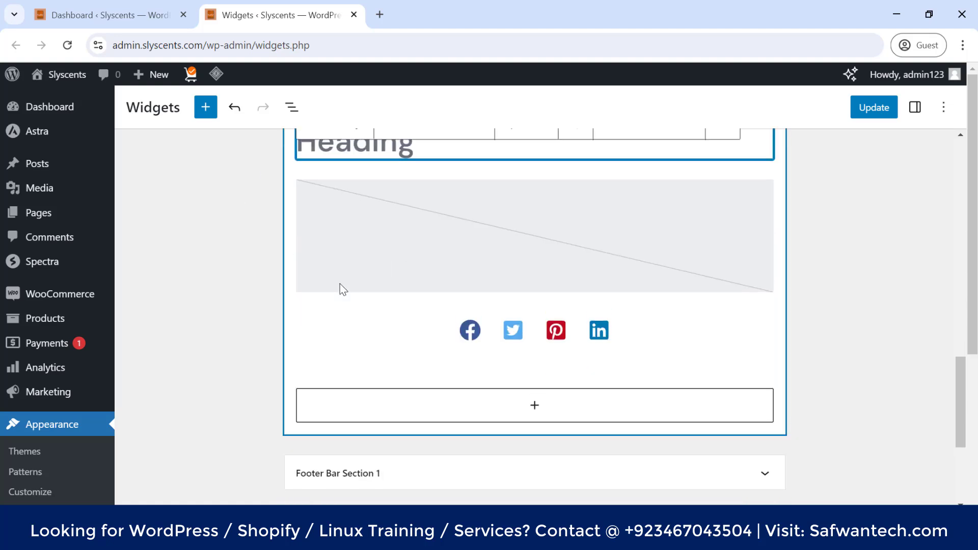
{"action": "scroll", "coordinate": [520, 199], "scroll_direction": "up", "scroll_amount": 8}
{"action": "scroll", "coordinate": [484, 279], "scroll_direction": "down", "scroll_amount": 8}
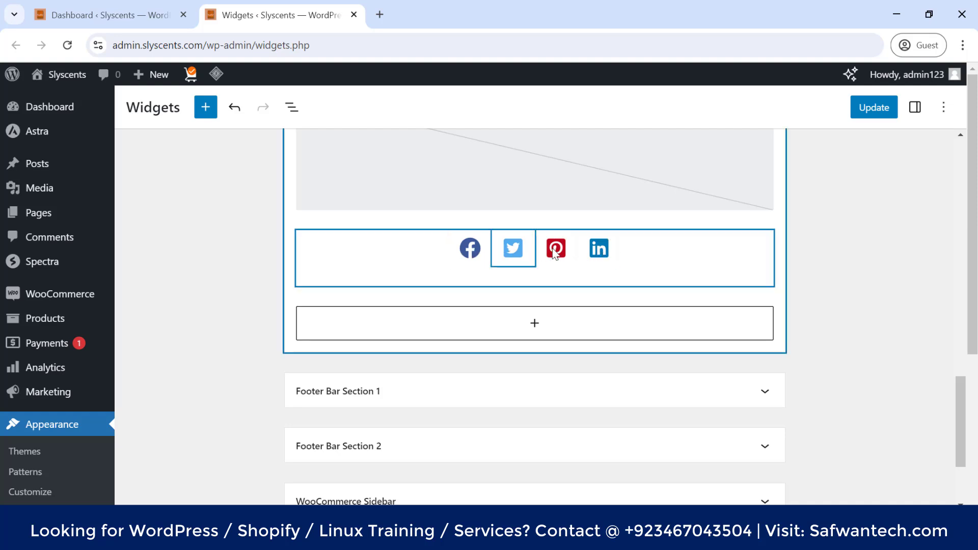
{"action": "scroll", "coordinate": [615, 253], "scroll_direction": "up", "scroll_amount": 3}
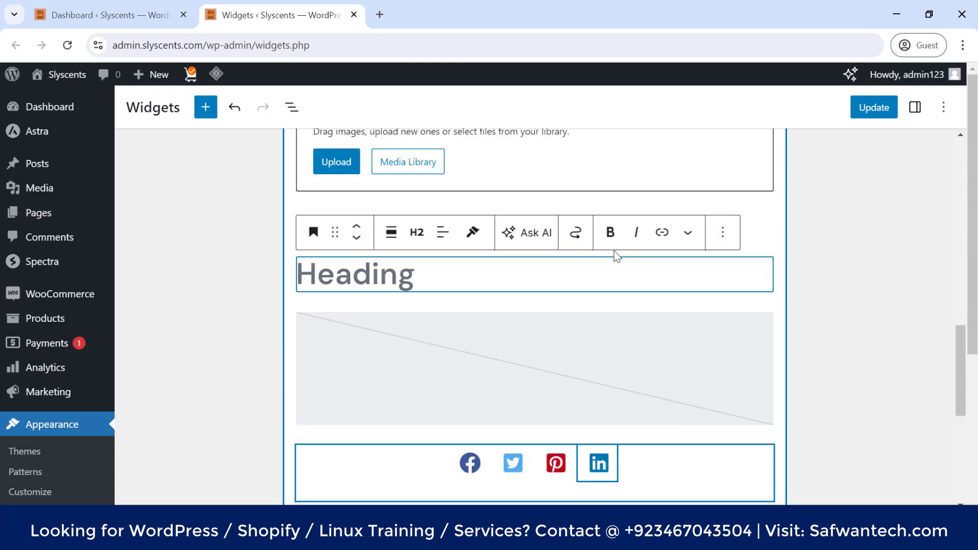
Expand Footer Bar Section 2, Footer Bar Section 1 and WooCommerce Sidebar to check their contents, collapsing each area again
{"action": "scroll", "coordinate": [465, 266], "scroll_direction": "down", "scroll_amount": 3}
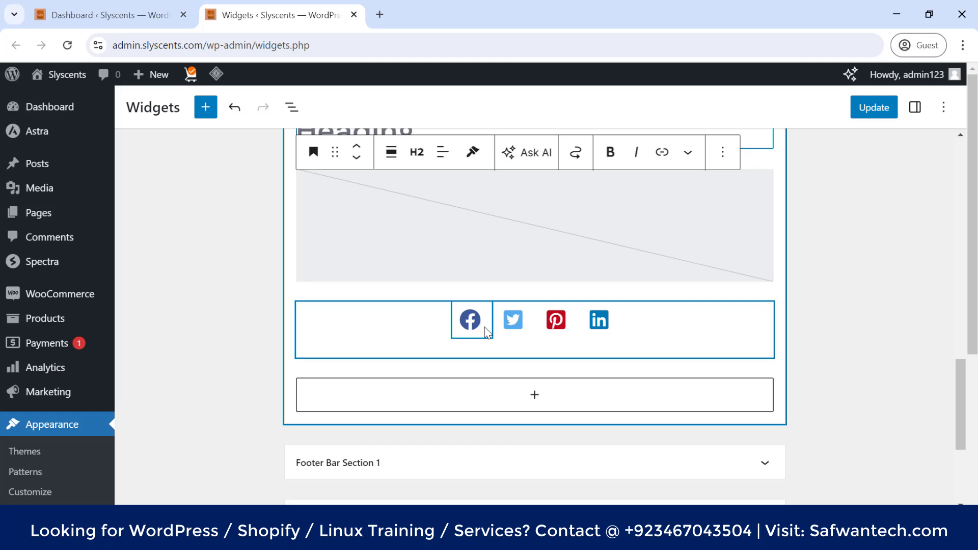
{"action": "scroll", "coordinate": [479, 336], "scroll_direction": "up", "scroll_amount": 2}
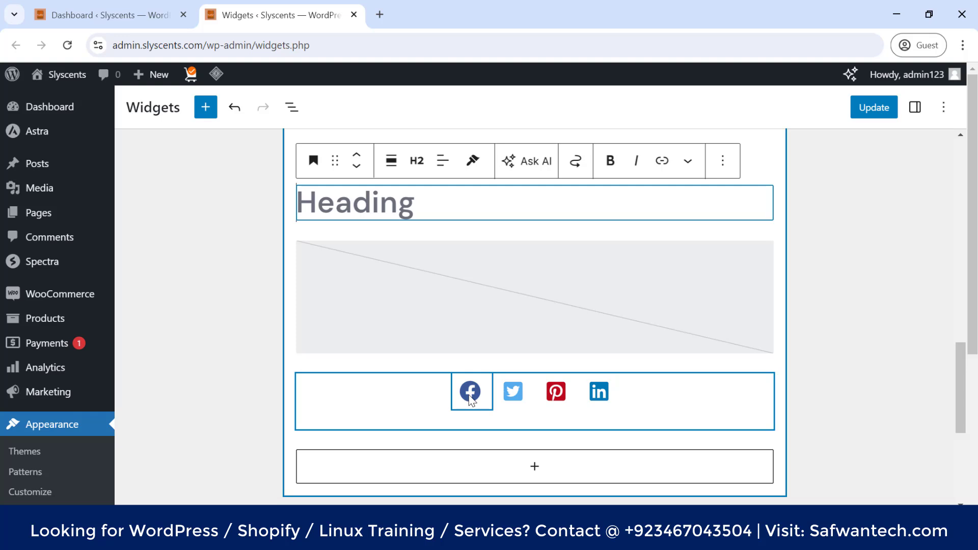
{"action": "scroll", "coordinate": [505, 384], "scroll_direction": "down", "scroll_amount": 5}
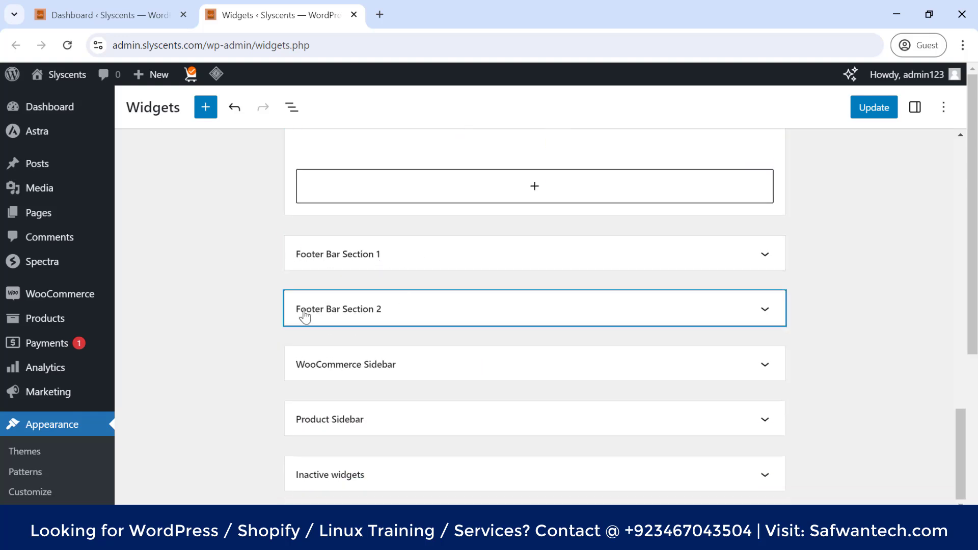
{"action": "left_click", "coordinate": [443, 308]}
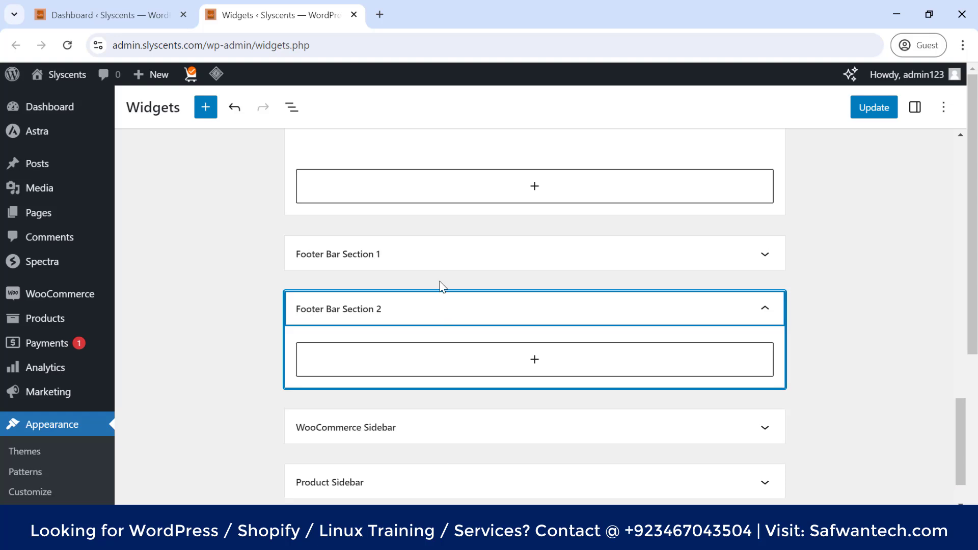
{"action": "left_click", "coordinate": [435, 259]}
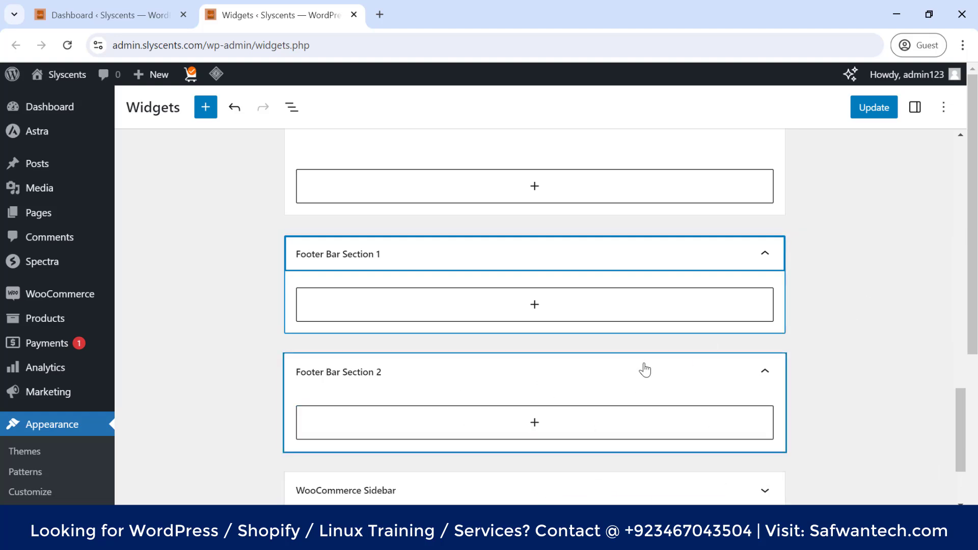
{"action": "left_click", "coordinate": [422, 257]}
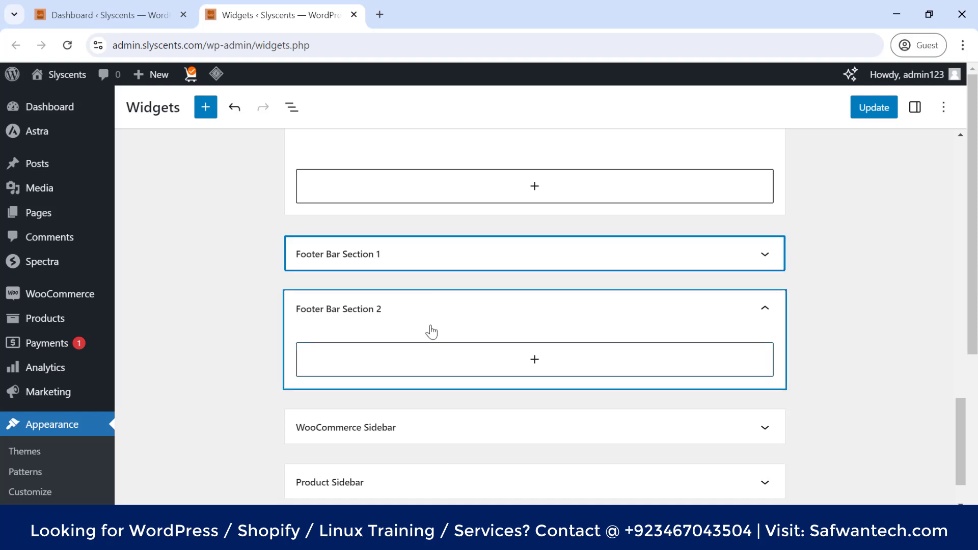
{"action": "left_click", "coordinate": [470, 314]}
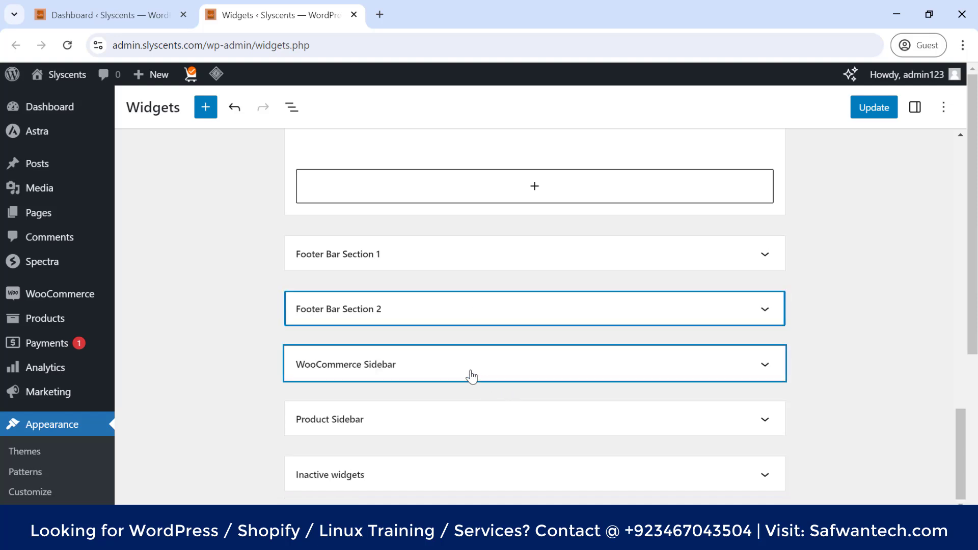
{"action": "left_click", "coordinate": [448, 369]}
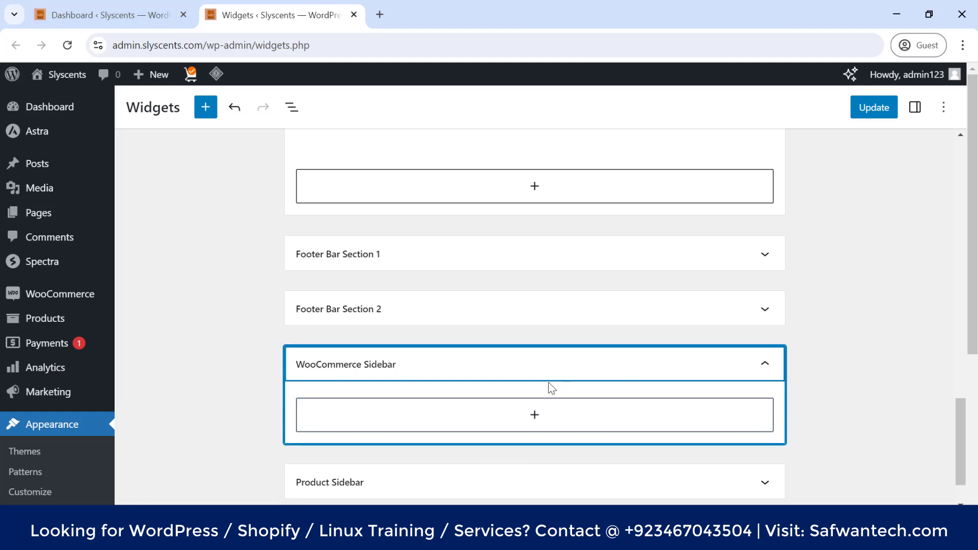
{"action": "left_click", "coordinate": [522, 371]}
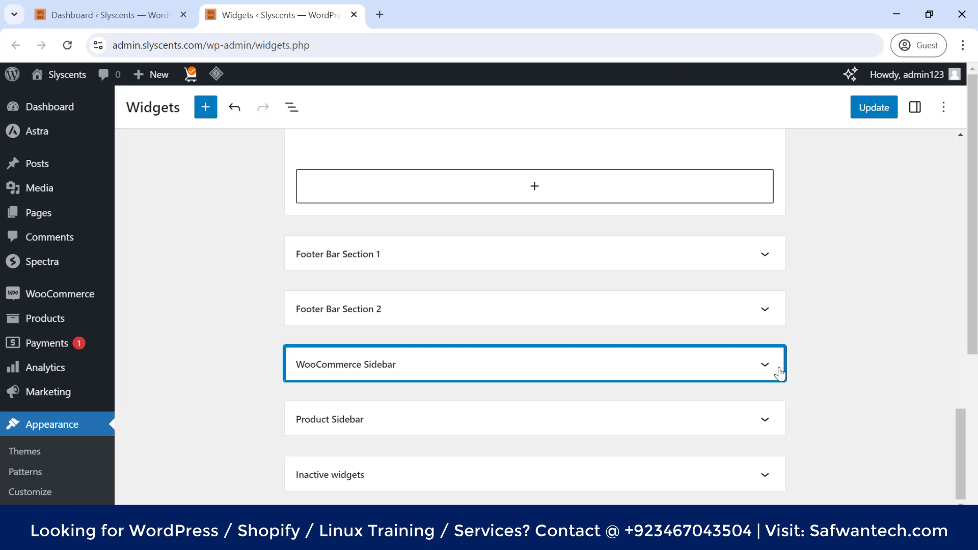
Expand the Inactive widgets area and look through the blocks stored in it
{"action": "scroll", "coordinate": [780, 373], "scroll_direction": "down", "scroll_amount": 5}
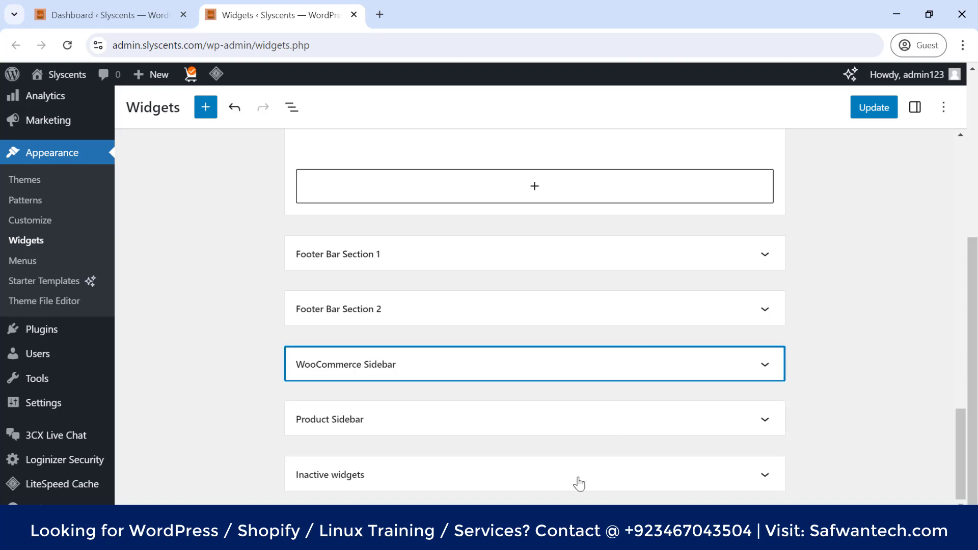
{"action": "left_click", "coordinate": [763, 476]}
{"action": "scroll", "coordinate": [379, 357], "scroll_direction": "down", "scroll_amount": 5}
{"action": "scroll", "coordinate": [371, 223], "scroll_direction": "down", "scroll_amount": 7}
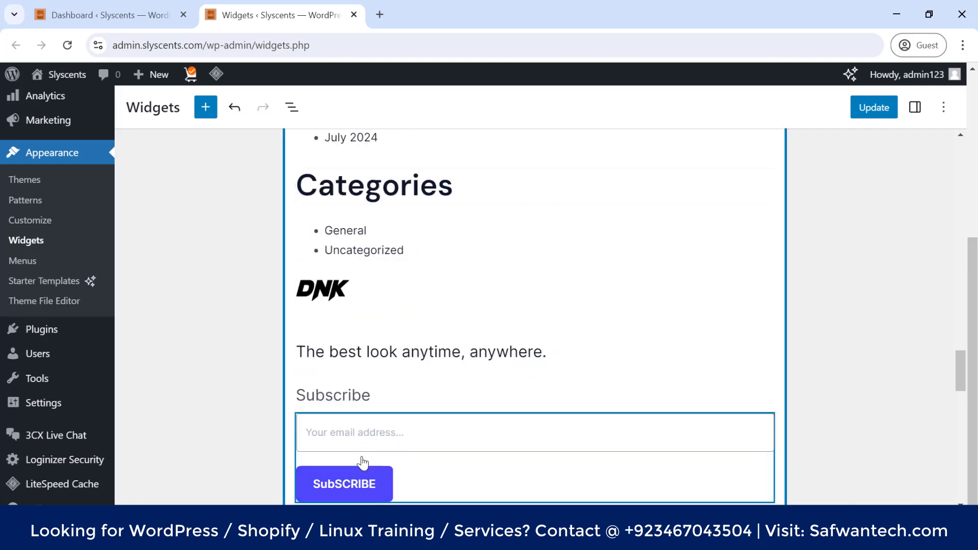
{"action": "scroll", "coordinate": [364, 341], "scroll_direction": "down", "scroll_amount": 10}
{"action": "scroll", "coordinate": [371, 452], "scroll_direction": "up", "scroll_amount": 20}
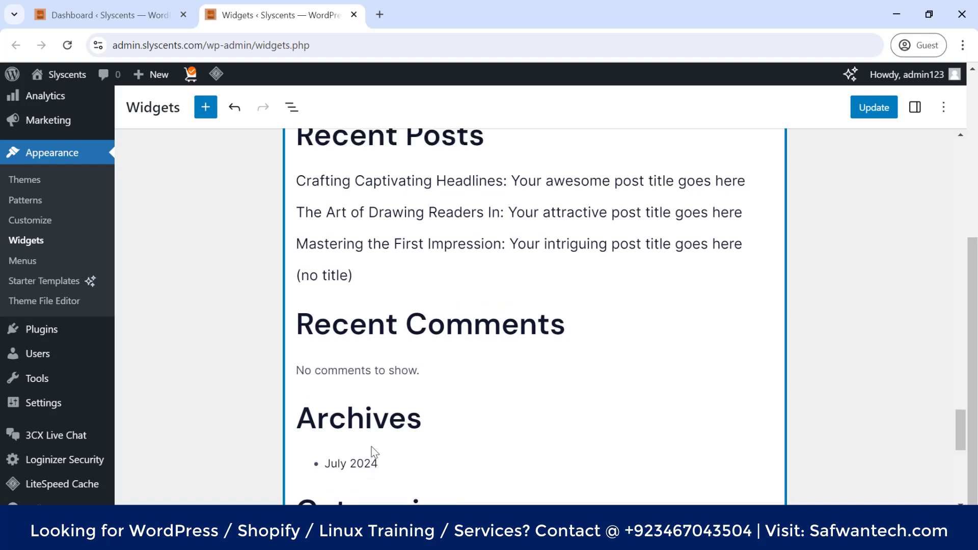
{"action": "left_click", "coordinate": [403, 326]}
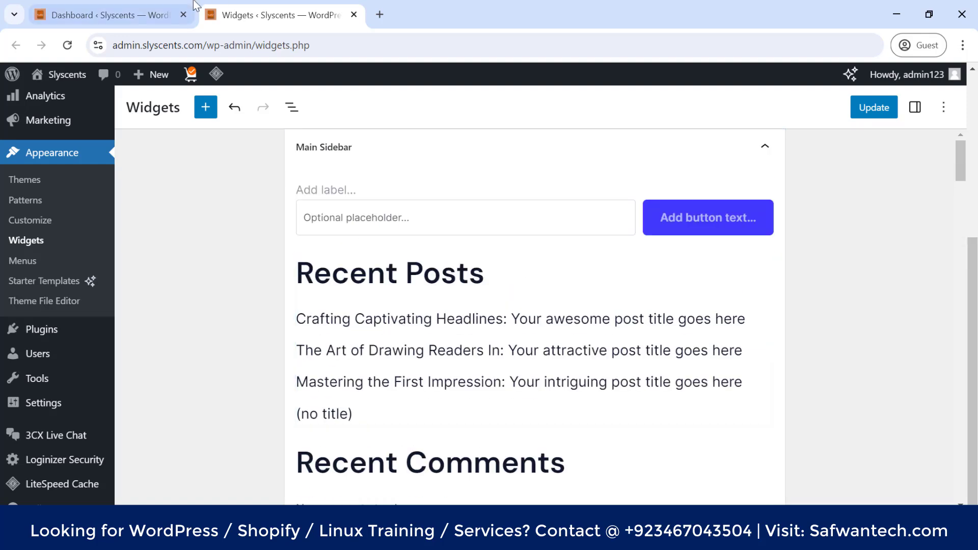
Open the Slyscents storefront in a new browser tab from the Dashboard page and switch to it
{"action": "left_click", "coordinate": [102, 15]}
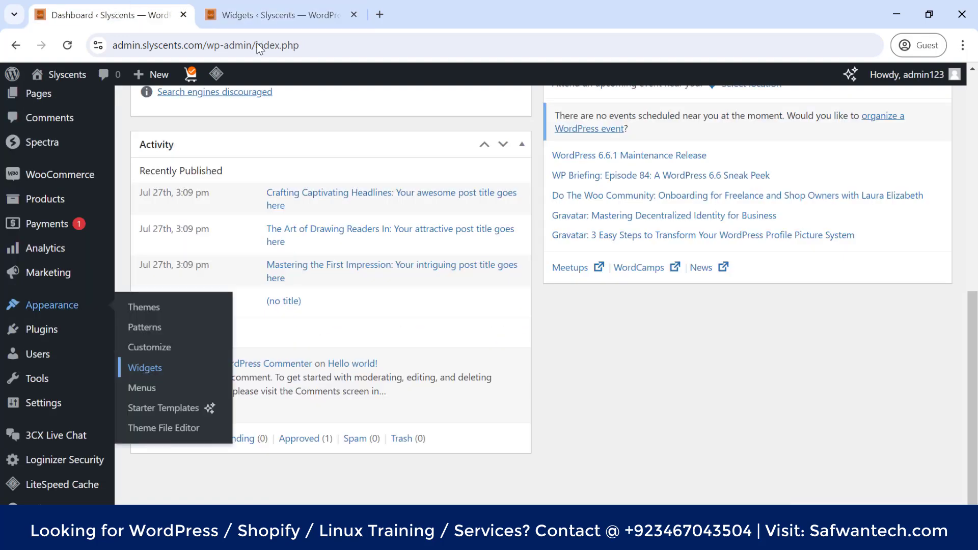
{"action": "mouse_move", "coordinate": [62, 74]}
{"action": "right_click", "coordinate": [61, 97]}
{"action": "left_click", "coordinate": [132, 111]}
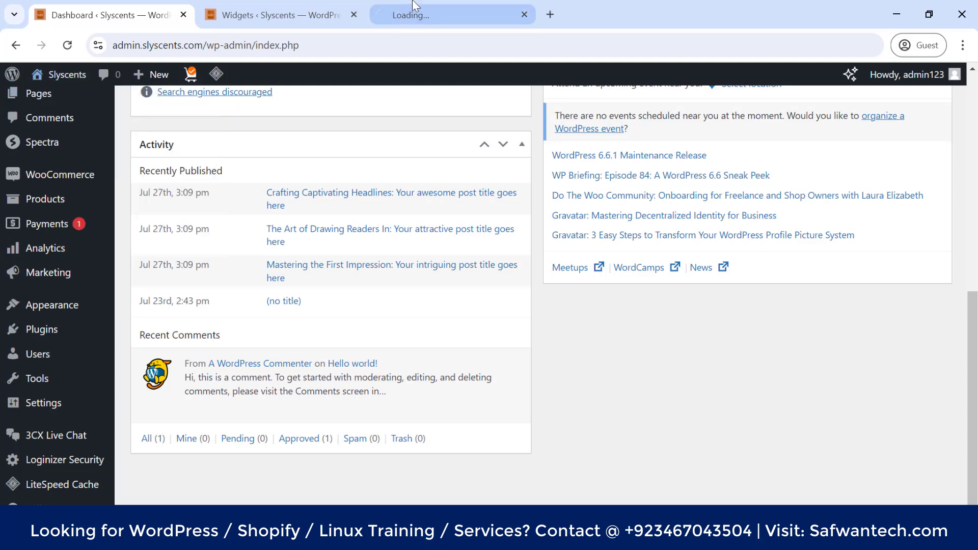
{"action": "left_click", "coordinate": [439, 15]}
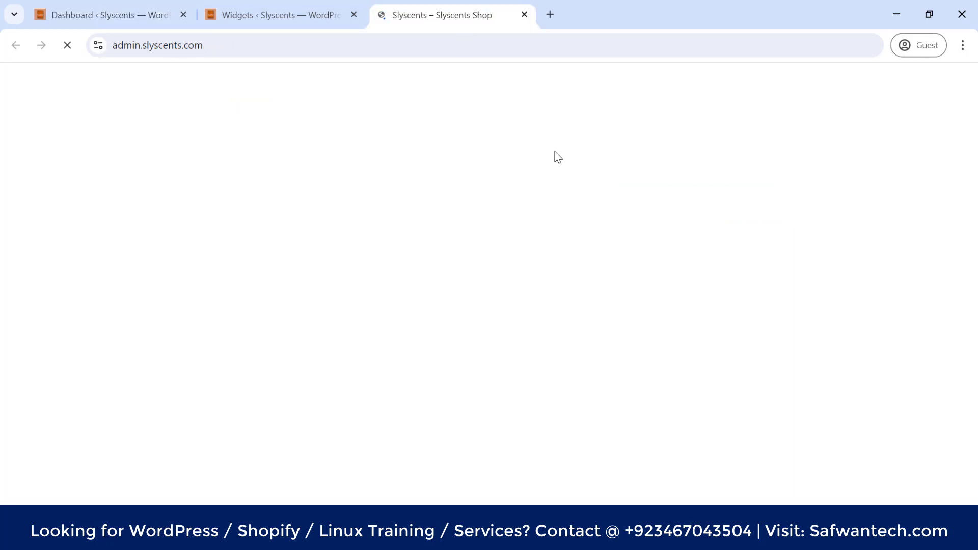
Look over the storefront home page and compare its header and side areas with the Main Sidebar on the Widgets page
{"action": "scroll", "coordinate": [699, 188], "scroll_direction": "down", "scroll_amount": 20}
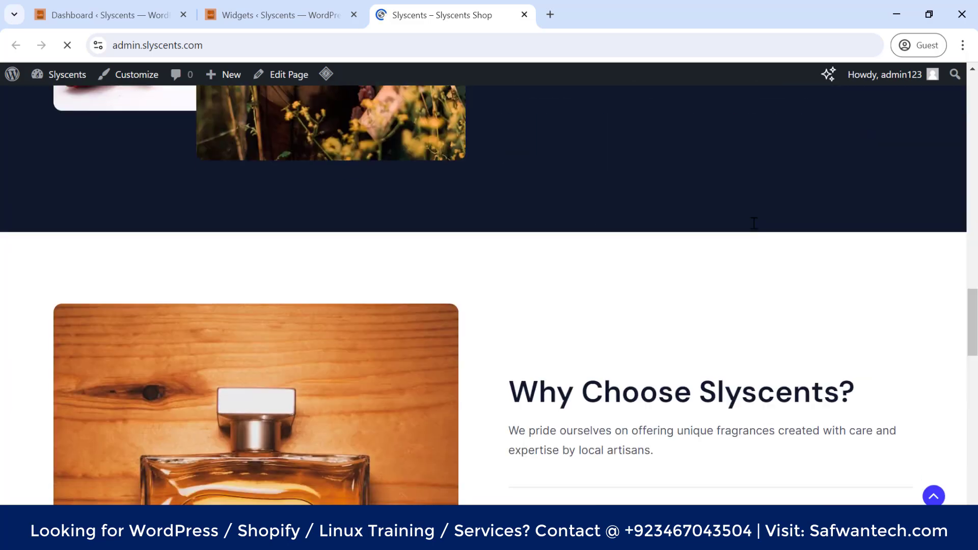
{"action": "scroll", "coordinate": [754, 223], "scroll_direction": "down", "scroll_amount": 15}
{"action": "scroll", "coordinate": [491, 298], "scroll_direction": "up", "scroll_amount": 20}
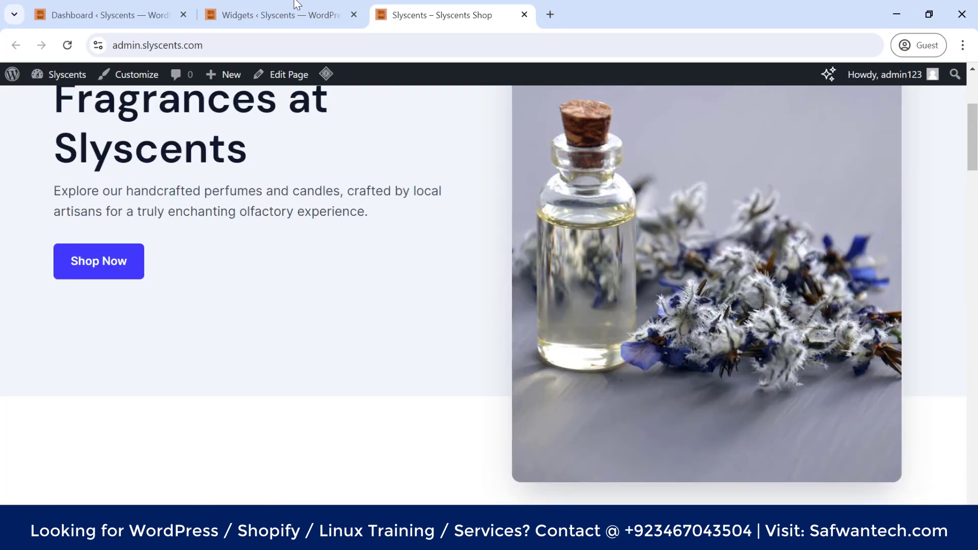
{"action": "left_click", "coordinate": [298, 4]}
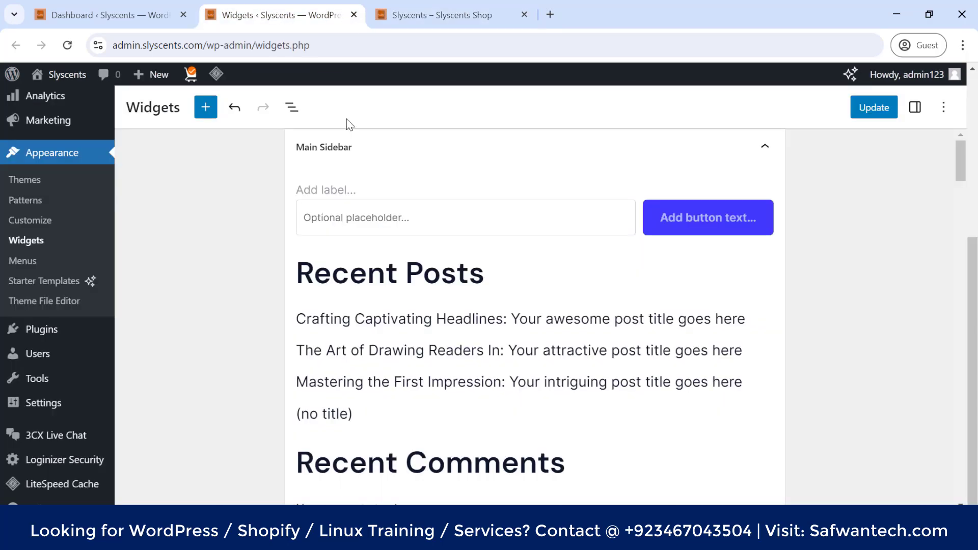
{"action": "left_click", "coordinate": [427, 8]}
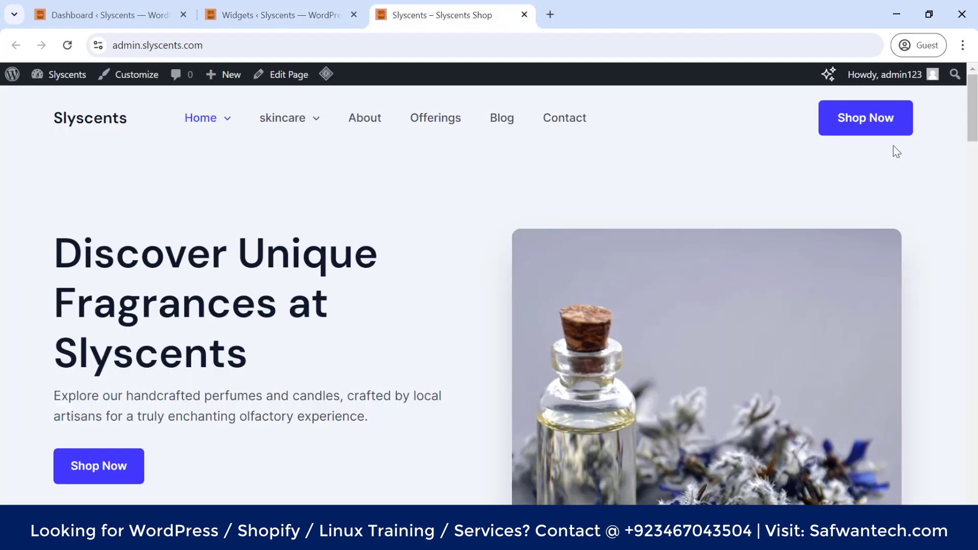
{"action": "scroll", "coordinate": [896, 151], "scroll_direction": "down", "scroll_amount": 5}
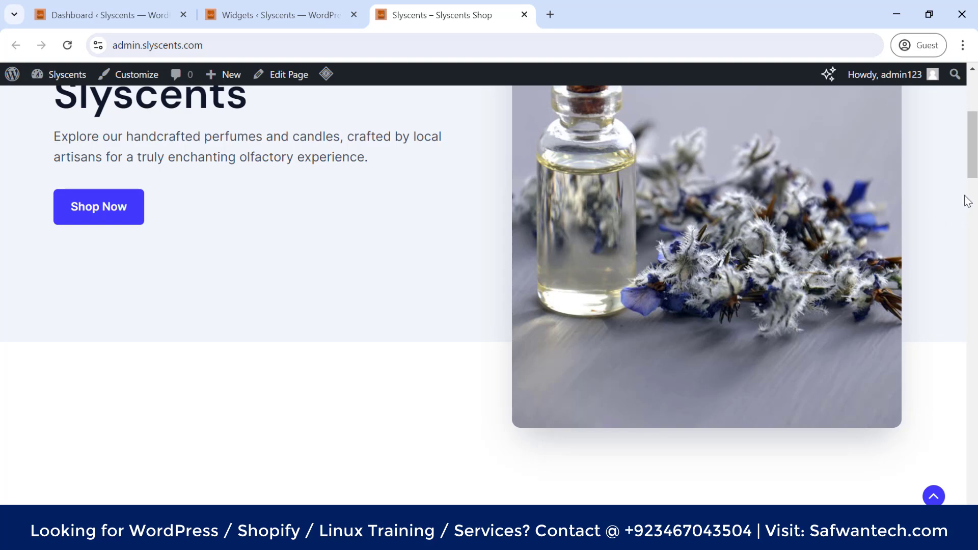
{"action": "scroll", "coordinate": [884, 255], "scroll_direction": "up", "scroll_amount": 5}
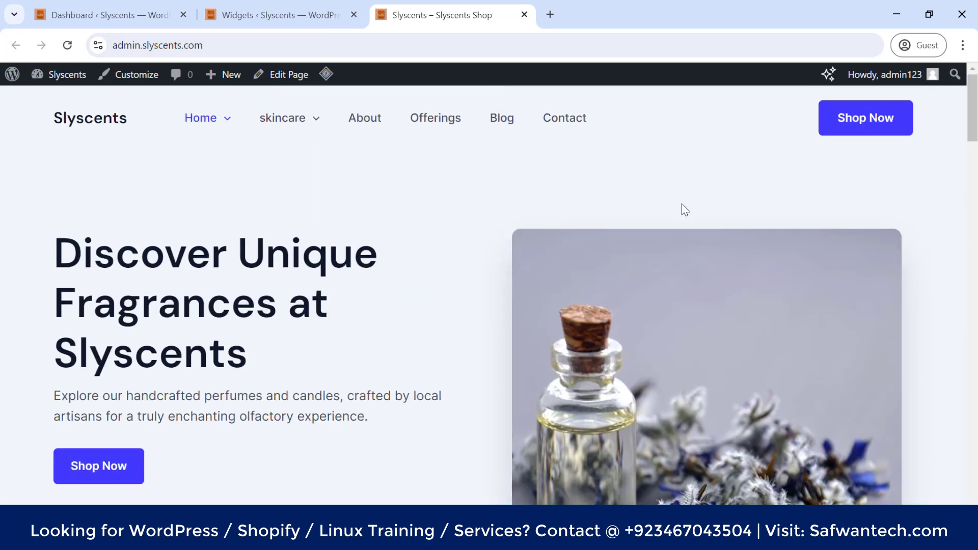
{"action": "left_click", "coordinate": [286, 15]}
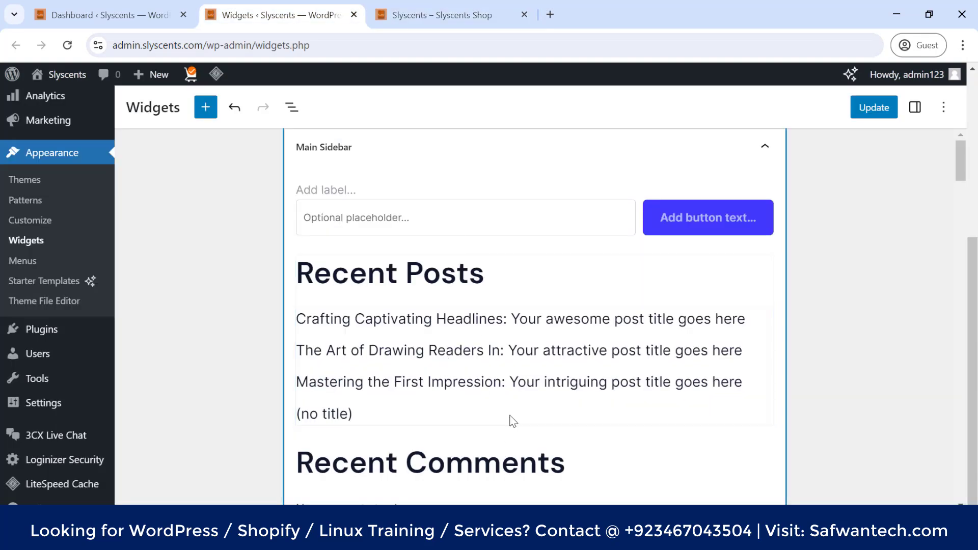
{"action": "scroll", "coordinate": [469, 234], "scroll_direction": "up", "scroll_amount": 5}
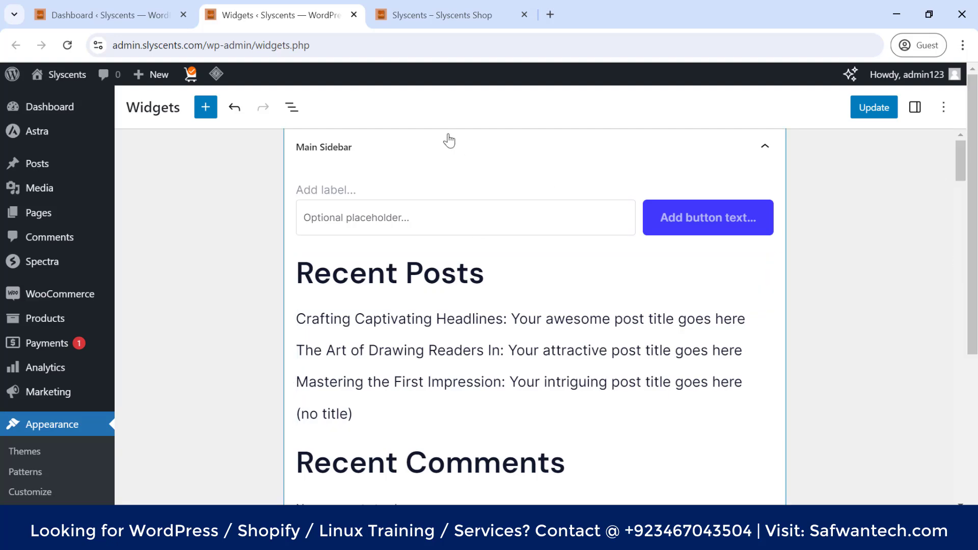
Examine the storefront home page for places where widgets could appear, including the header and the Custom Fragrance Creation section
{"action": "left_click", "coordinate": [488, 15]}
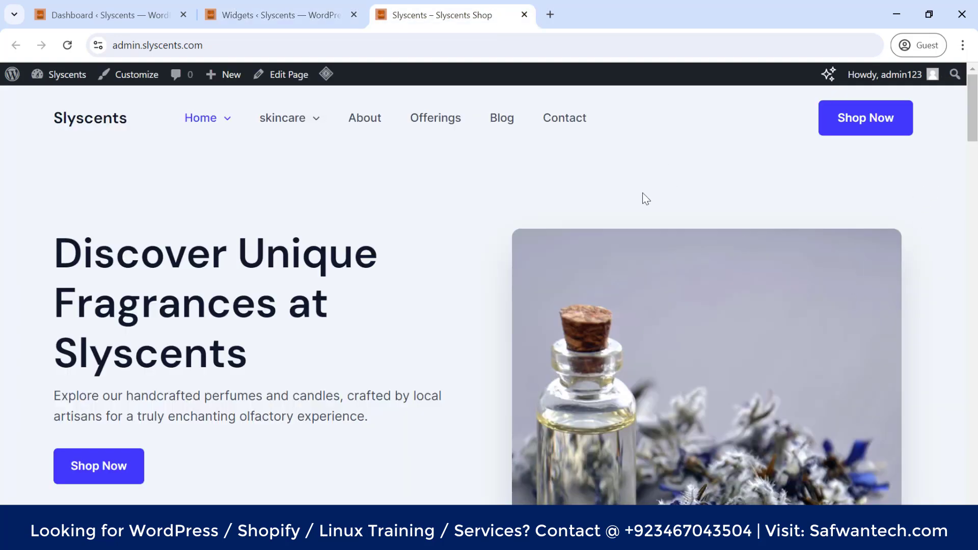
{"action": "scroll", "coordinate": [835, 305], "scroll_direction": "down", "scroll_amount": 8}
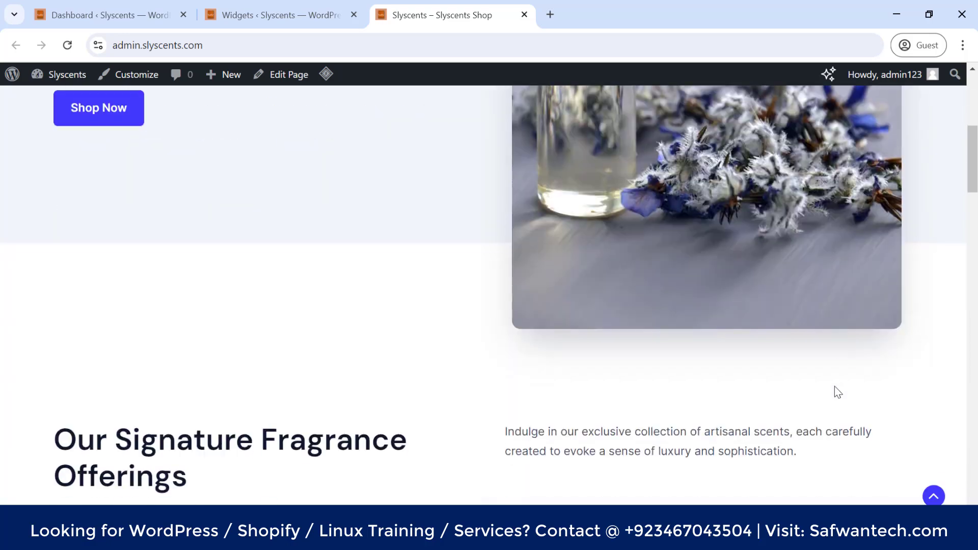
{"action": "scroll", "coordinate": [834, 391], "scroll_direction": "up", "scroll_amount": 8}
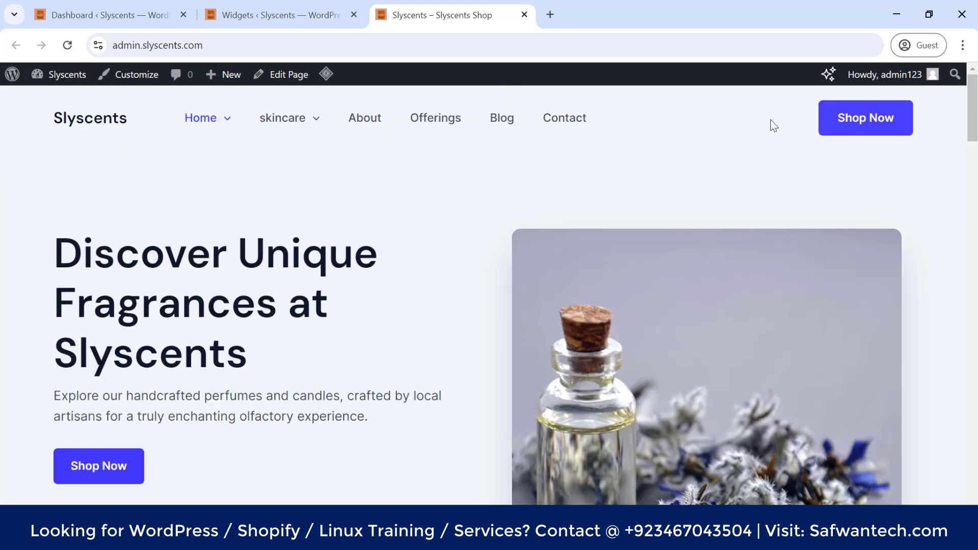
{"action": "scroll", "coordinate": [793, 239], "scroll_direction": "down", "scroll_amount": 5}
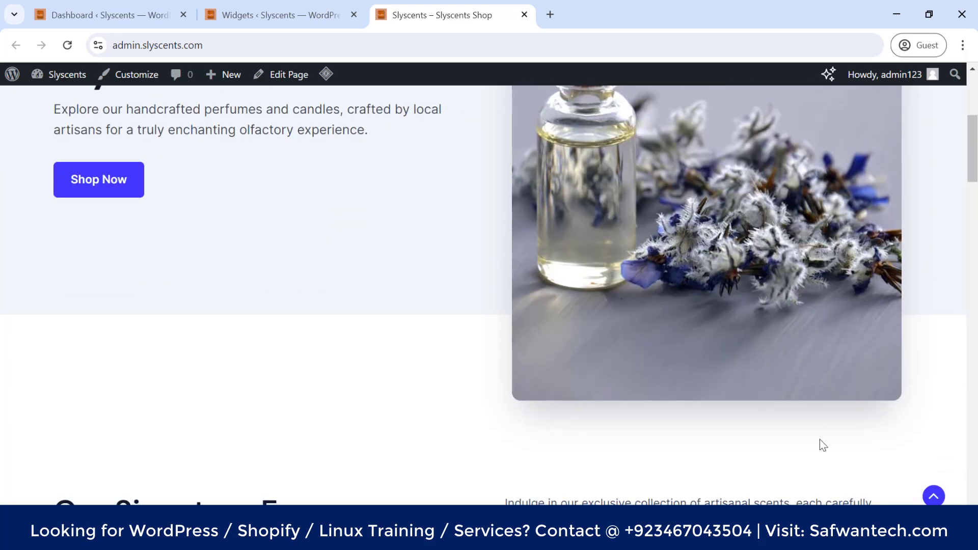
{"action": "scroll", "coordinate": [812, 395], "scroll_direction": "down", "scroll_amount": 5}
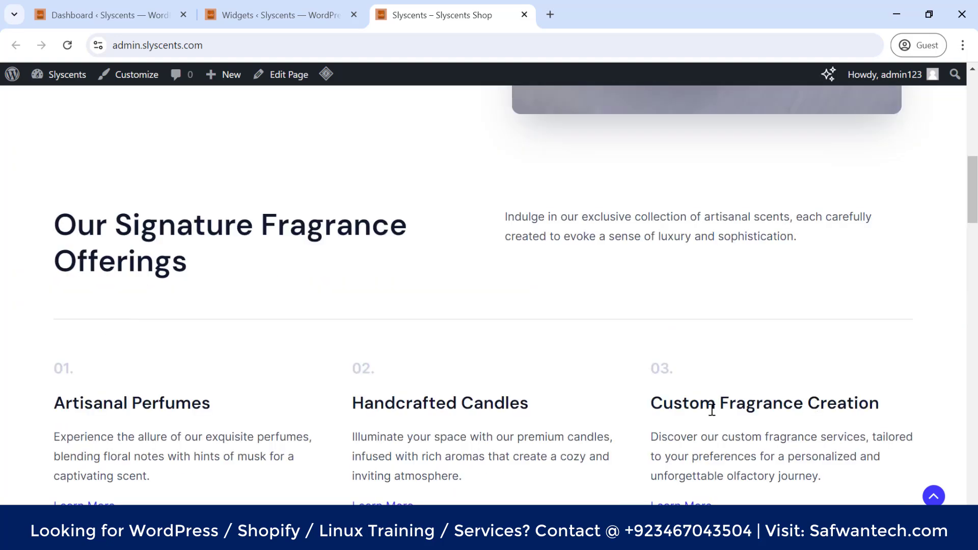
{"action": "left_click_drag", "start_coordinate": [648, 361], "coordinate": [883, 427]}
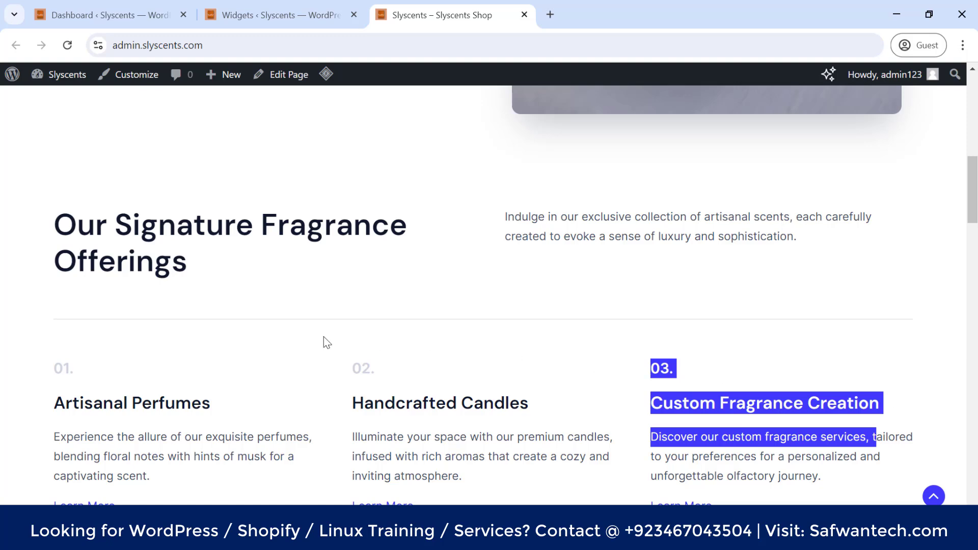
{"action": "left_click", "coordinate": [565, 335]}
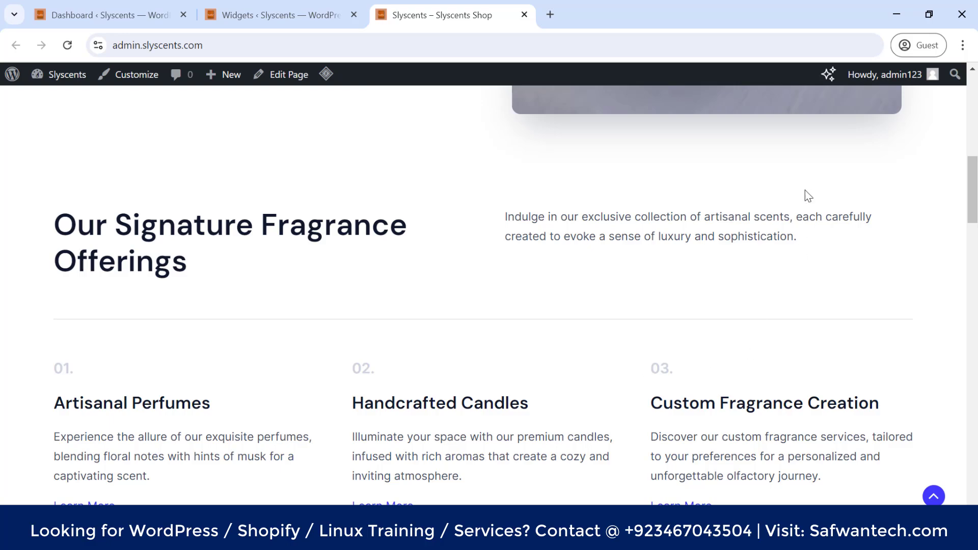
{"action": "scroll", "coordinate": [805, 229], "scroll_direction": "down", "scroll_amount": 7}
{"action": "scroll", "coordinate": [804, 304], "scroll_direction": "down", "scroll_amount": 15}
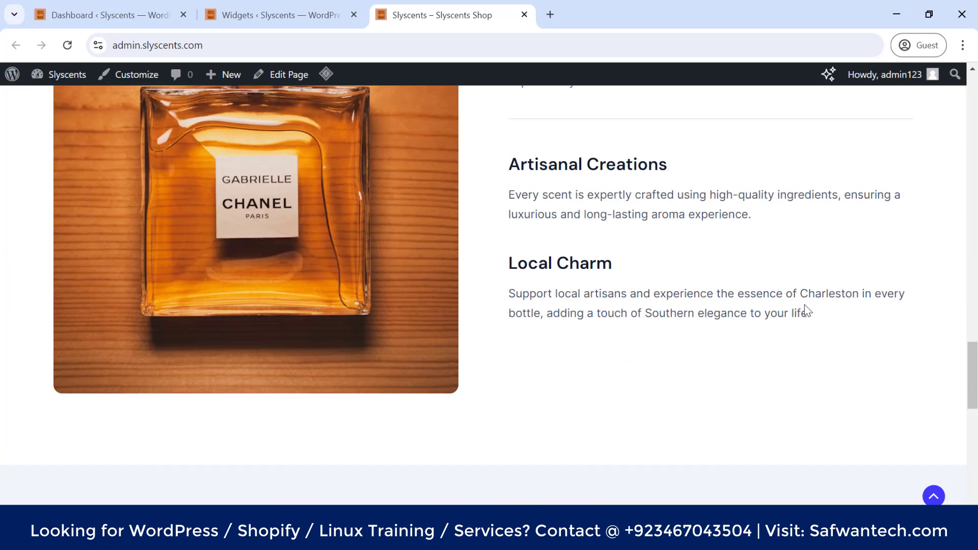
{"action": "scroll", "coordinate": [730, 463], "scroll_direction": "up", "scroll_amount": 15}
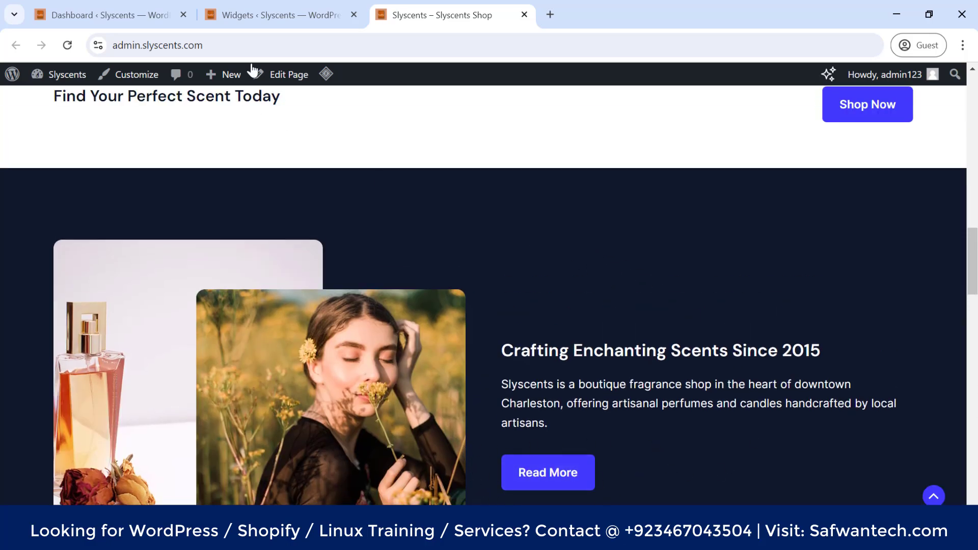
Return to the Widgets page and review the blocks in the Main Sidebar and Header areas
{"action": "left_click", "coordinate": [279, 7]}
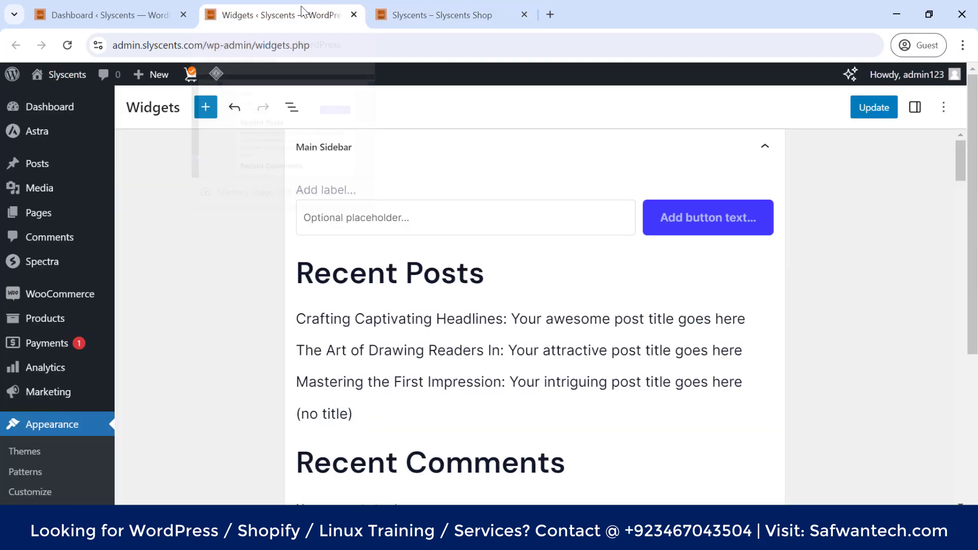
{"action": "scroll", "coordinate": [247, 282], "scroll_direction": "down", "scroll_amount": 20}
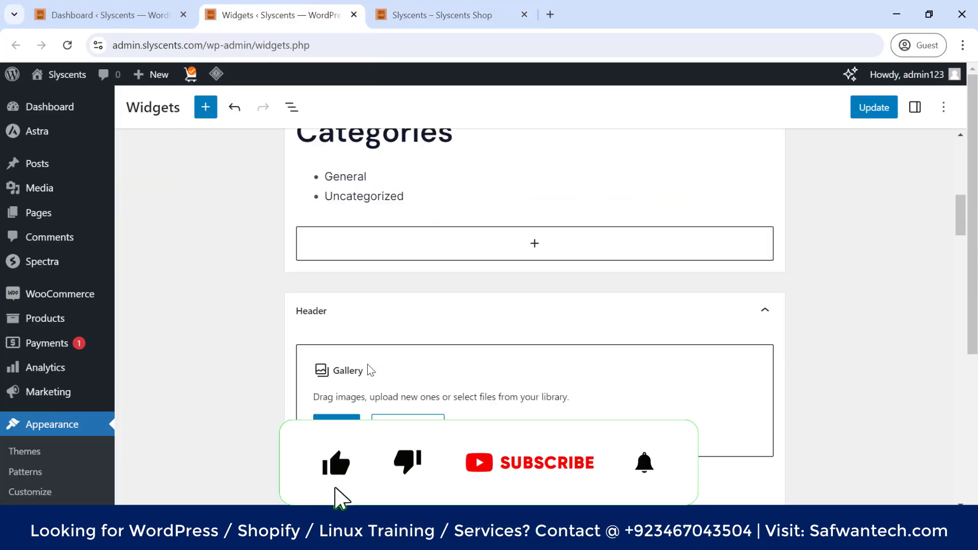
Look through the remaining widget areas down to the Contact Us block and check the Plugins submenu entries
{"action": "scroll", "coordinate": [365, 378], "scroll_direction": "down", "scroll_amount": 5}
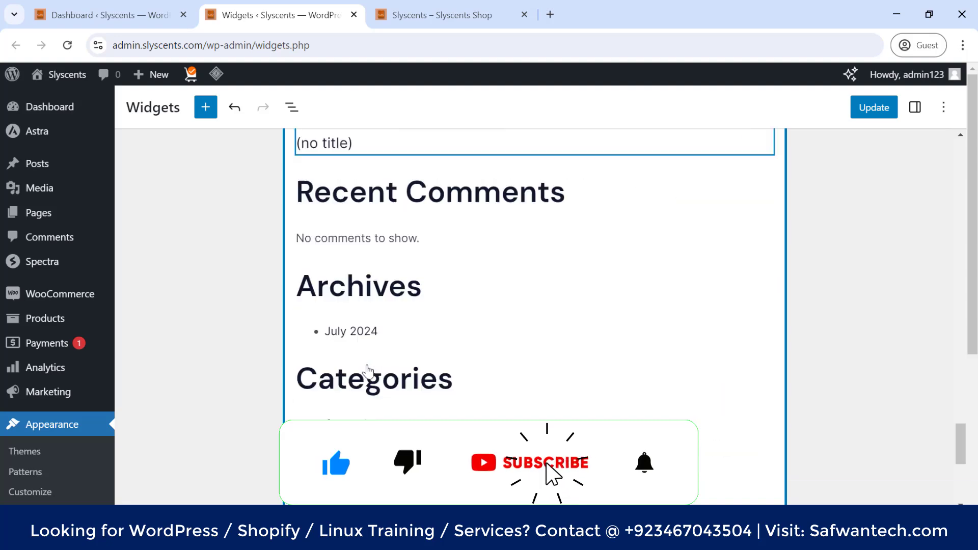
{"action": "scroll", "coordinate": [132, 397], "scroll_direction": "down", "scroll_amount": 2}
{"action": "scroll", "coordinate": [132, 397], "scroll_direction": "down", "scroll_amount": 3}
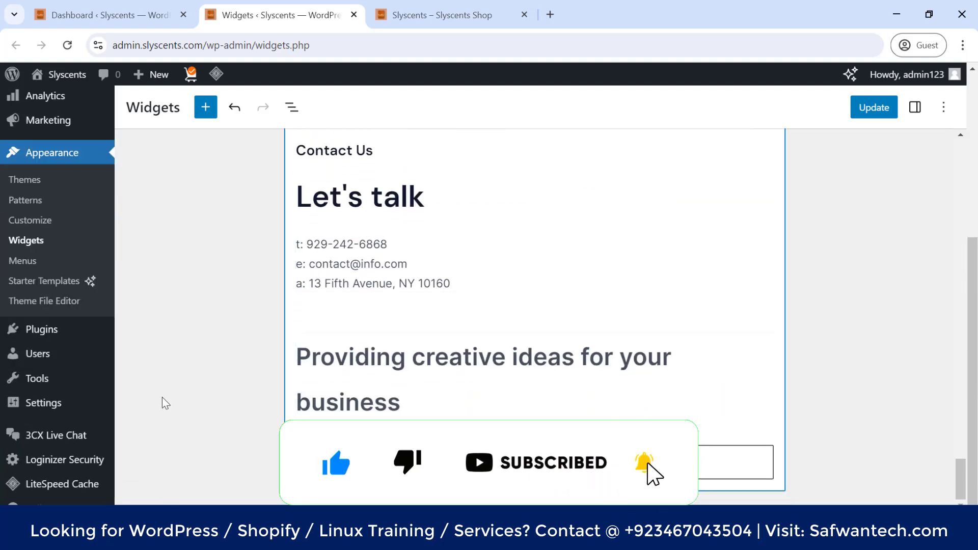
{"action": "mouse_move", "coordinate": [31, 344]}
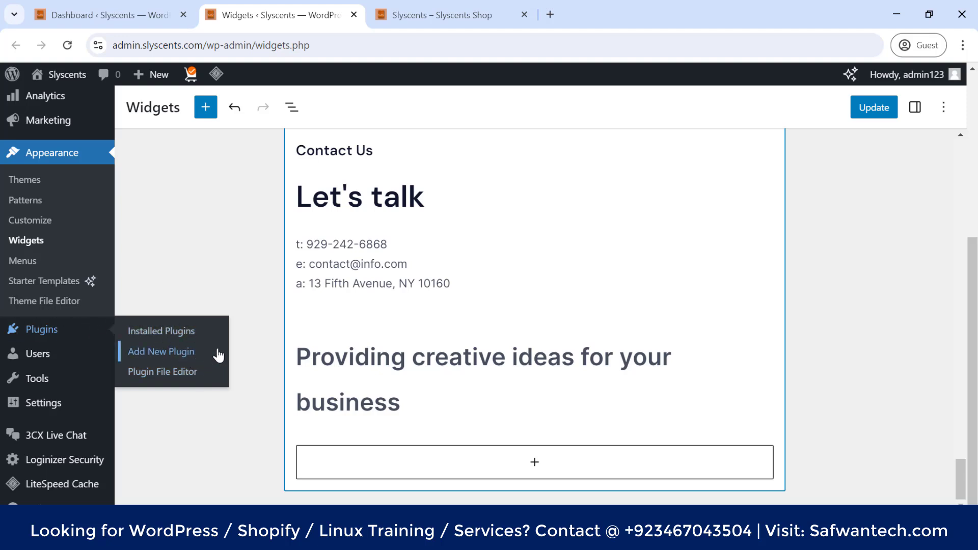
{"action": "mouse_move", "coordinate": [60, 337]}
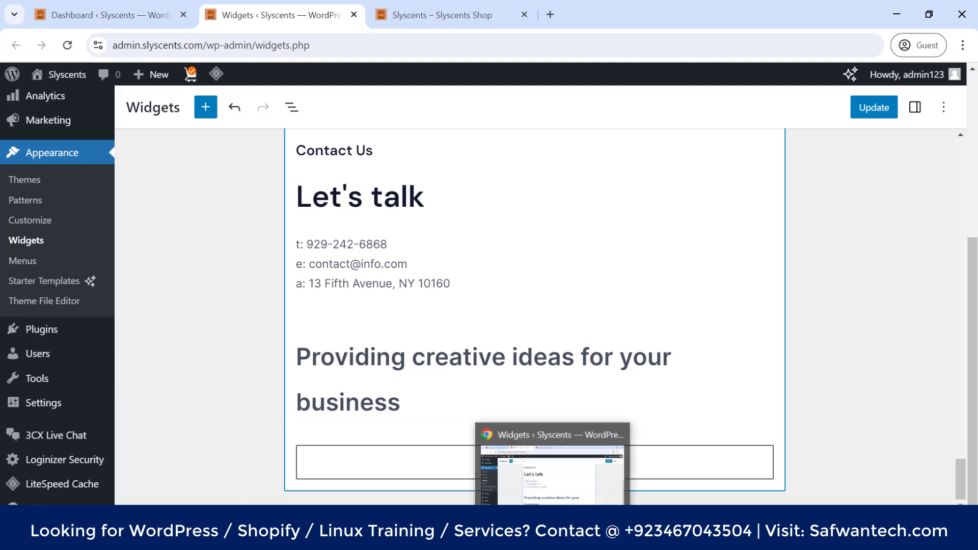
Switch to the Google Meet window, minimise it, and return to the Widgets page in the other Chrome window
{"action": "left_click", "coordinate": [390, 539]}
{"action": "left_click", "coordinate": [335, 478]}
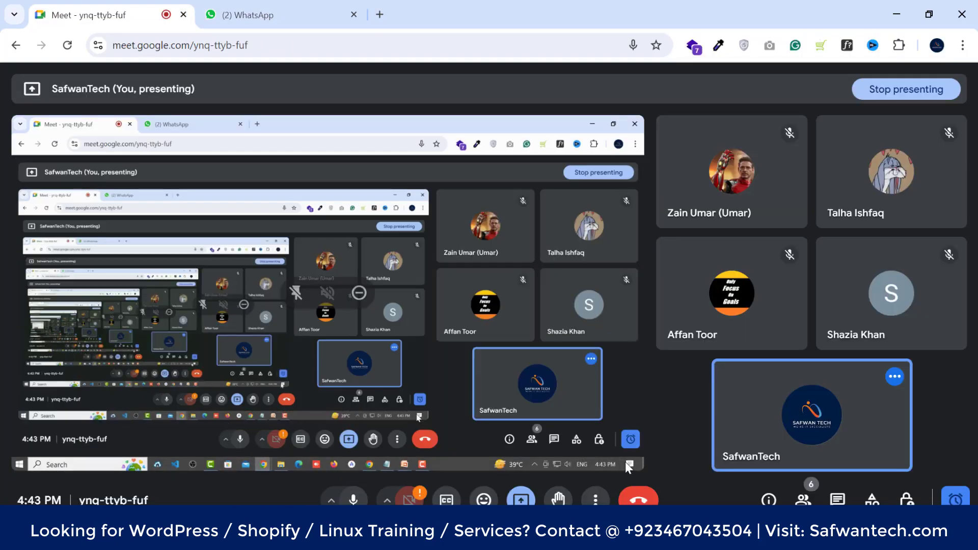
{"action": "left_click", "coordinate": [896, 8]}
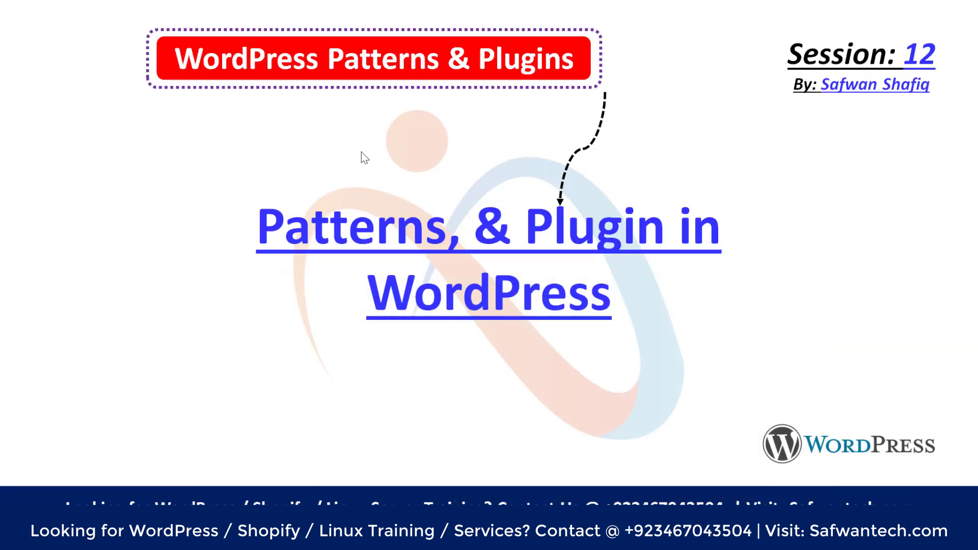
{"action": "key", "text": "alt+Tab"}
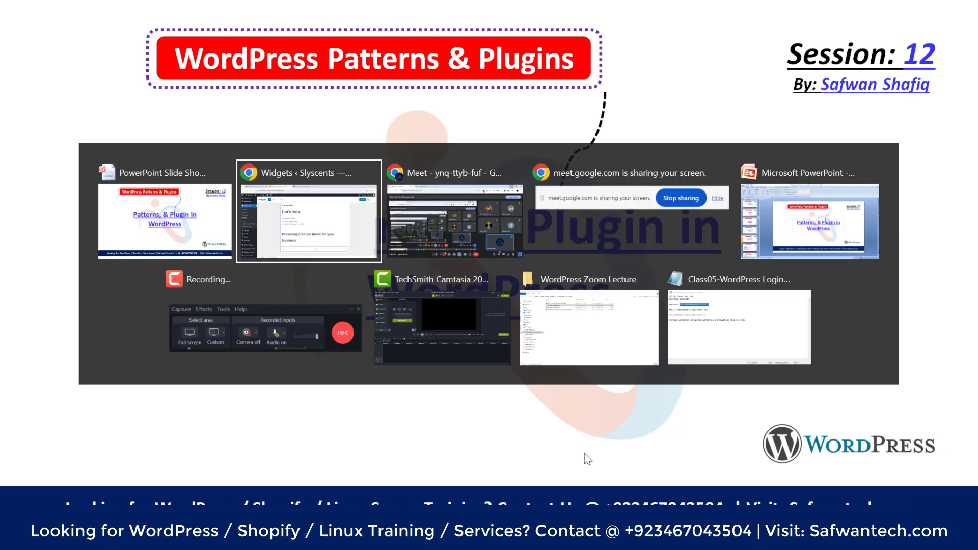
{"action": "key", "text": "Tab"}
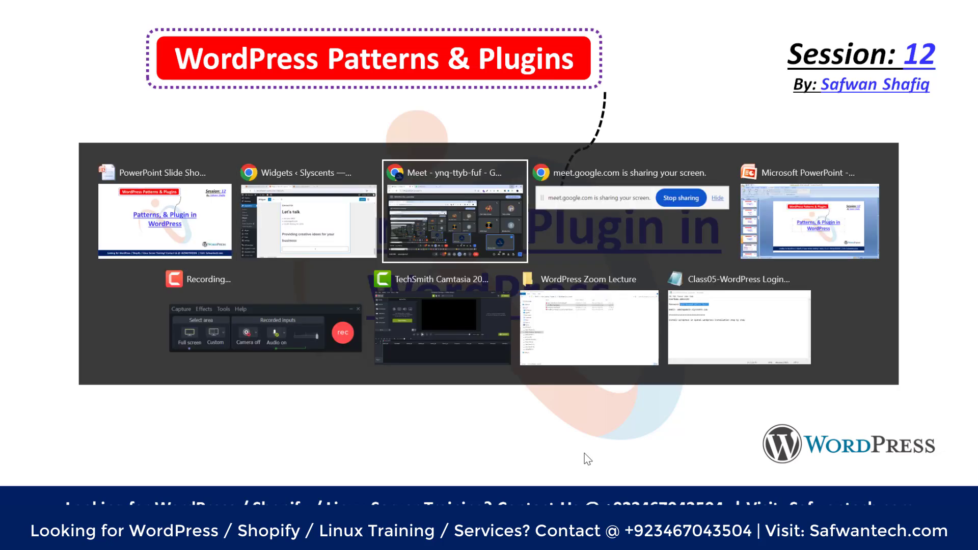
{"action": "key", "text": "Tab"}
{"action": "key", "text": "Tab"}
{"action": "key", "text": "Tab"}
{"action": "key", "text": "Tab"}
{"action": "key", "text": "Tab"}
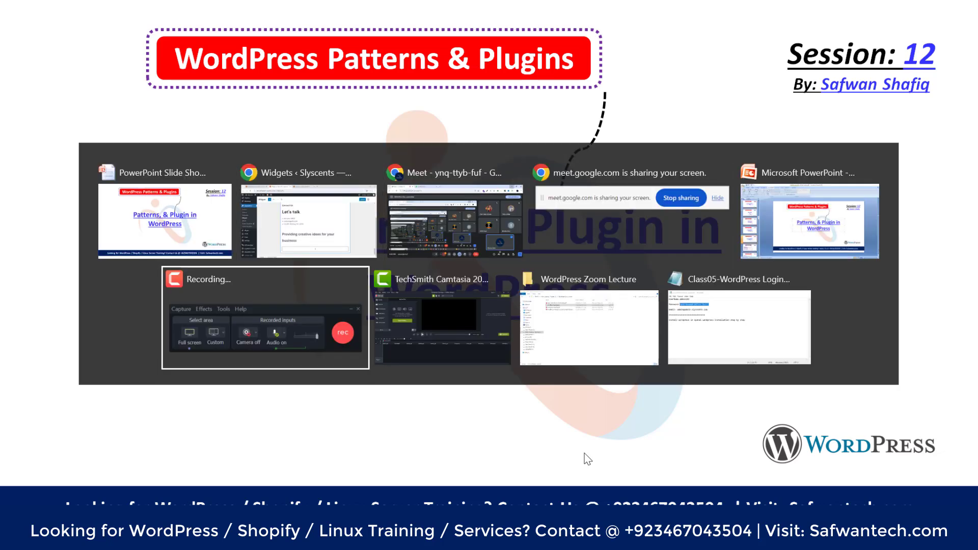
{"action": "key", "text": "Tab"}
{"action": "key", "text": "Tab"}
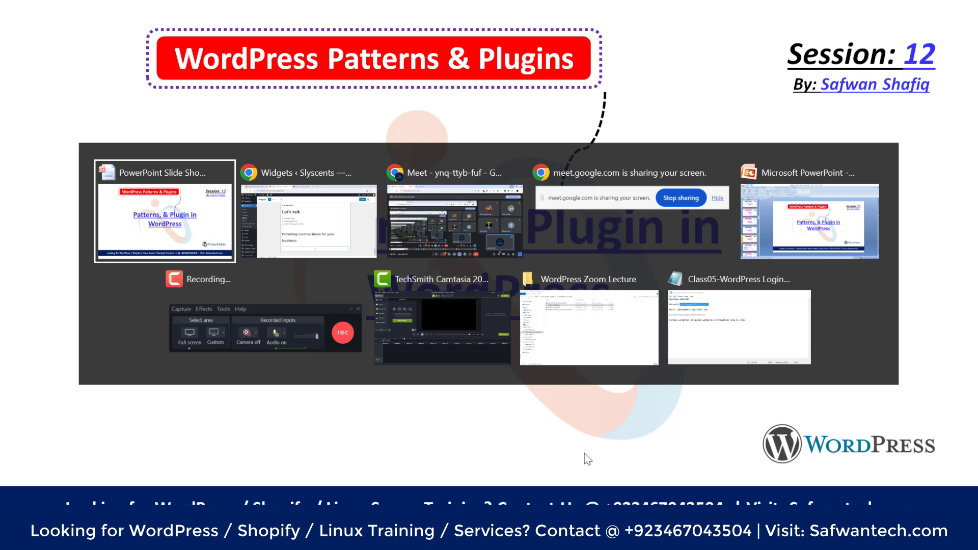
{"action": "key", "text": "Tab"}
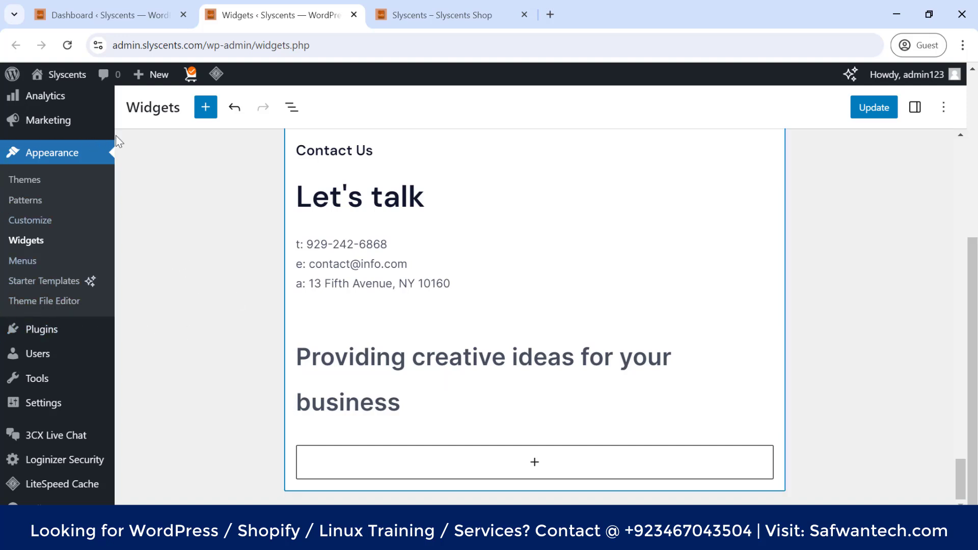
Open the Installed Plugins page, leaving the Widgets page without saving its changes
{"action": "scroll", "coordinate": [145, 383], "scroll_direction": "up", "scroll_amount": 1}
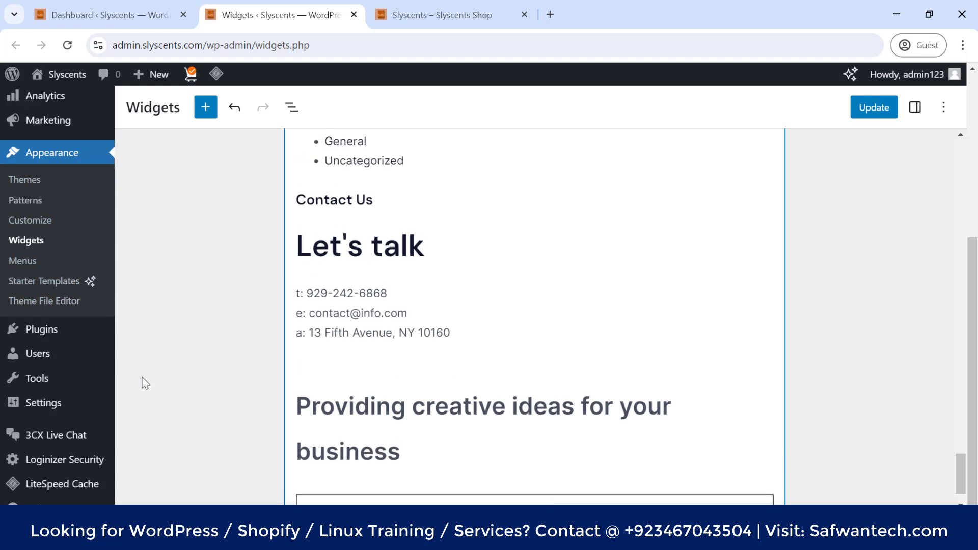
{"action": "scroll", "coordinate": [145, 384], "scroll_direction": "up", "scroll_amount": 1}
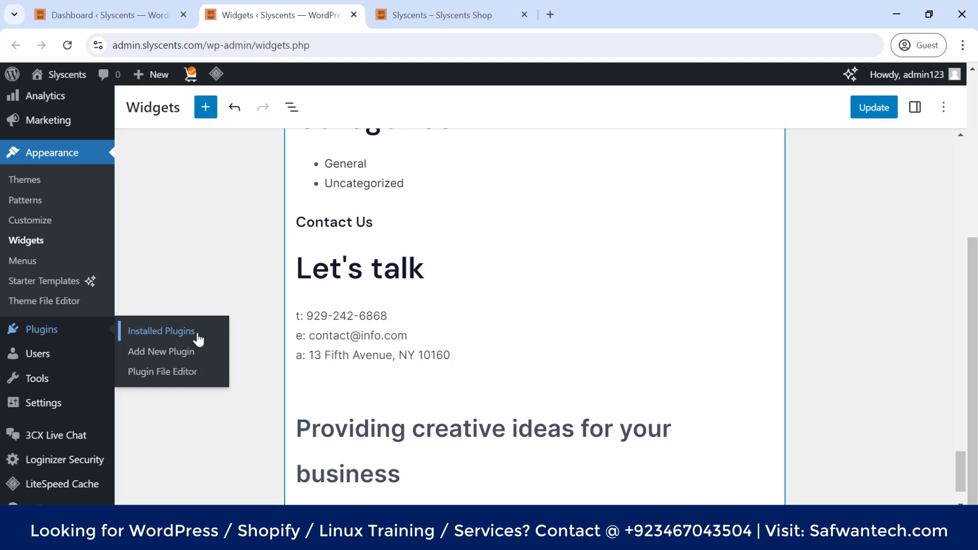
{"action": "left_click", "coordinate": [161, 338]}
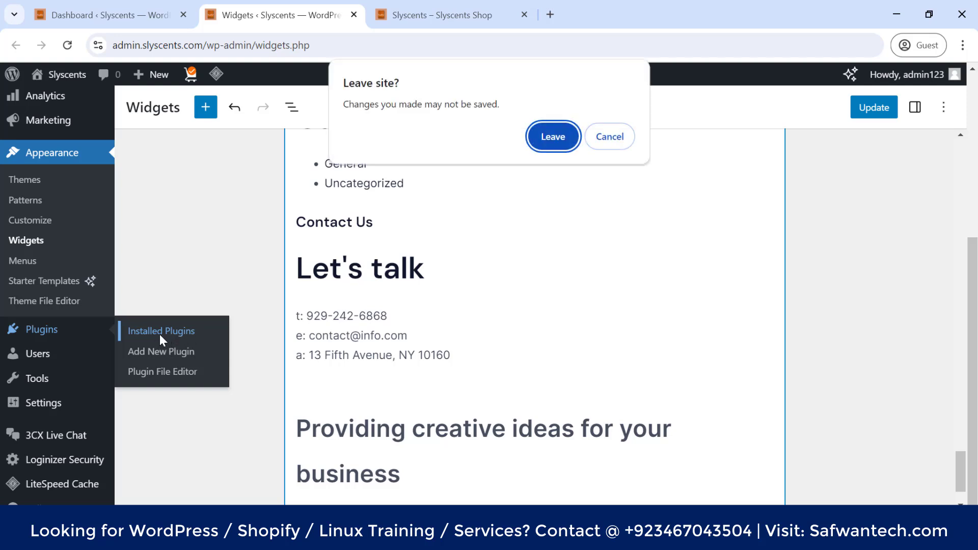
{"action": "left_click", "coordinate": [544, 135]}
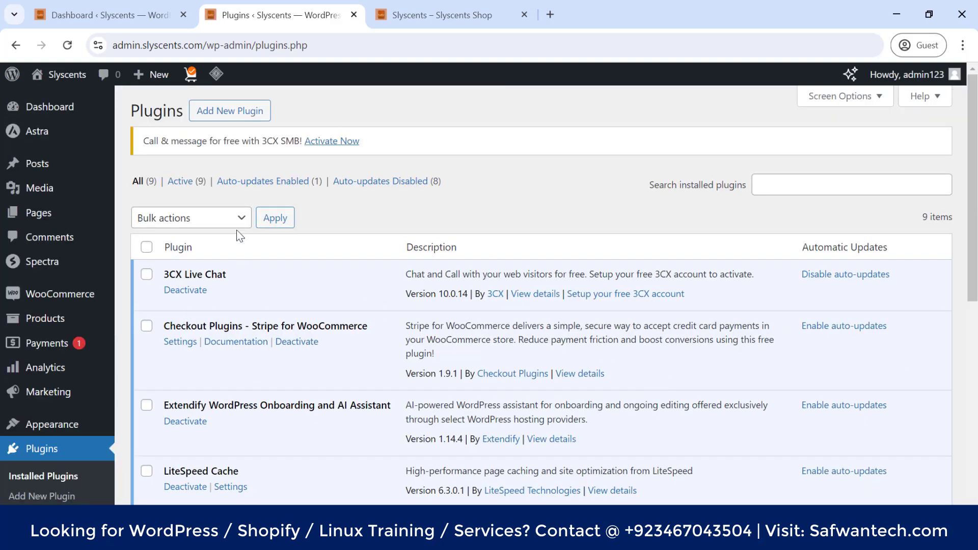
Go to the Add Plugins page and show the form for uploading a plugin file
{"action": "left_click", "coordinate": [221, 125]}
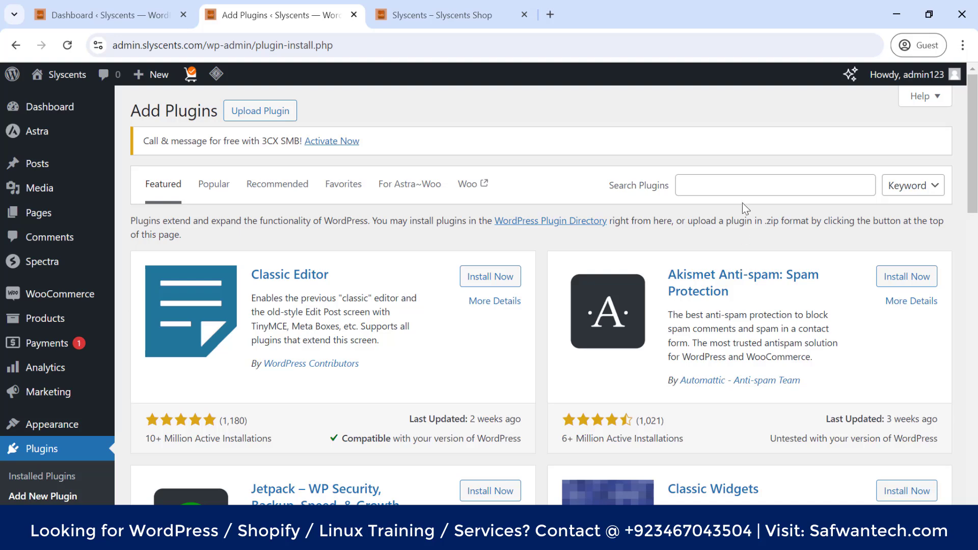
{"action": "left_click", "coordinate": [742, 186]}
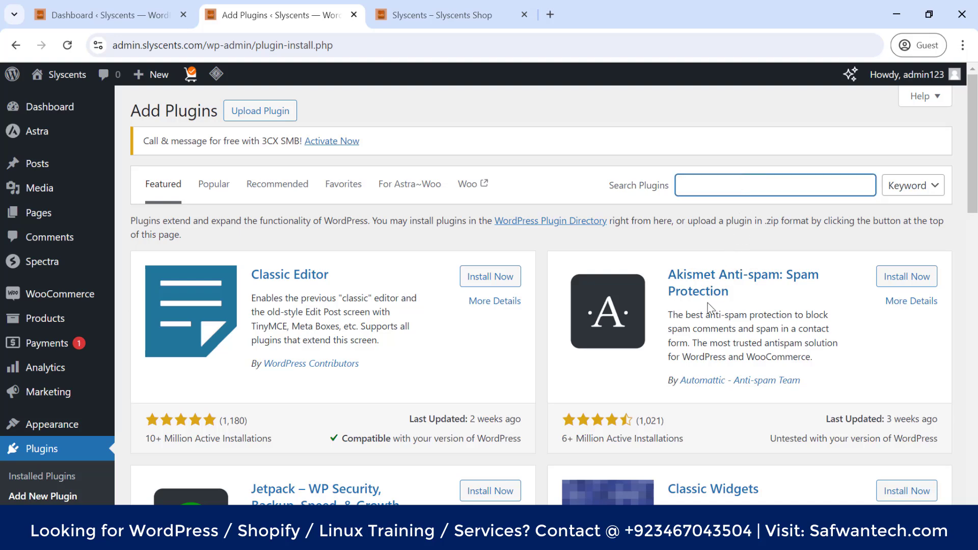
{"action": "left_click", "coordinate": [262, 113]}
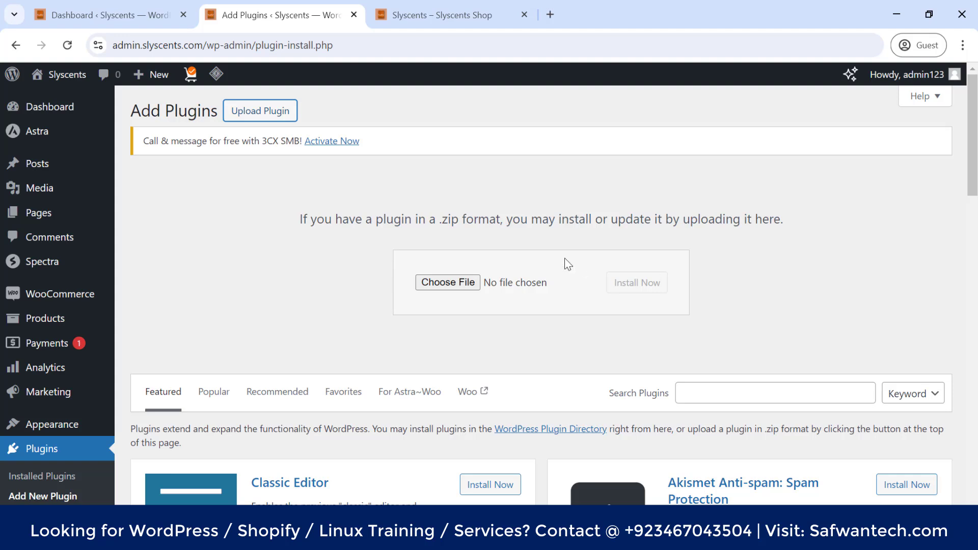
Examine the upload form's note on the plugin file format, highlighting ".zip"
{"action": "left_click_drag", "start_coordinate": [439, 222], "coordinate": [461, 222]}
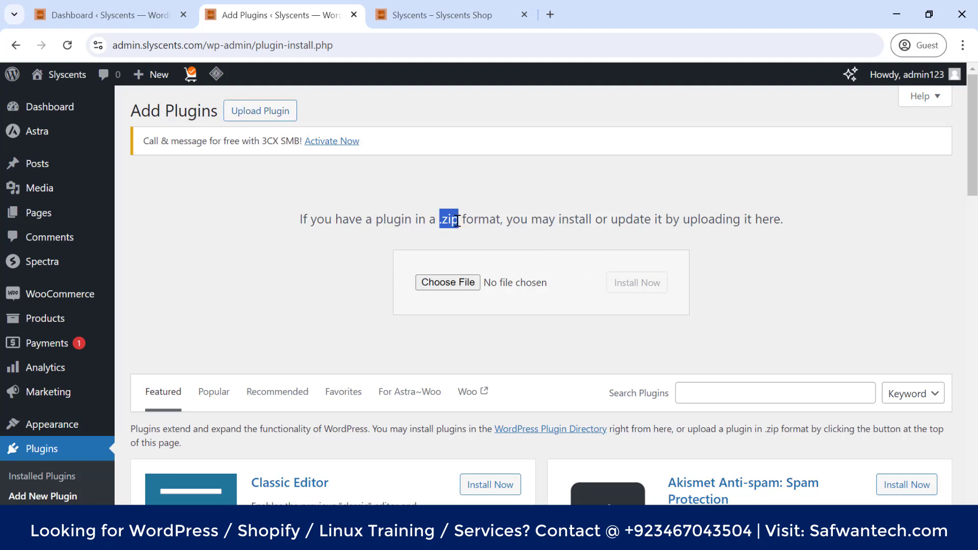
{"action": "left_click", "coordinate": [498, 245]}
{"action": "left_click_drag", "start_coordinate": [440, 220], "coordinate": [457, 220]}
{"action": "left_click", "coordinate": [439, 224]}
{"action": "left_click_drag", "start_coordinate": [439, 222], "coordinate": [456, 223]}
{"action": "left_click_drag", "start_coordinate": [439, 222], "coordinate": [460, 233]}
{"action": "left_click", "coordinate": [433, 218]}
{"action": "double_click", "coordinate": [450, 220]}
{"action": "left_click", "coordinate": [491, 205]}
Return to the installed plugins list, look it over, and deactivate the 3CX Live Chat plugin
{"action": "scroll", "coordinate": [224, 310], "scroll_direction": "down", "scroll_amount": 4}
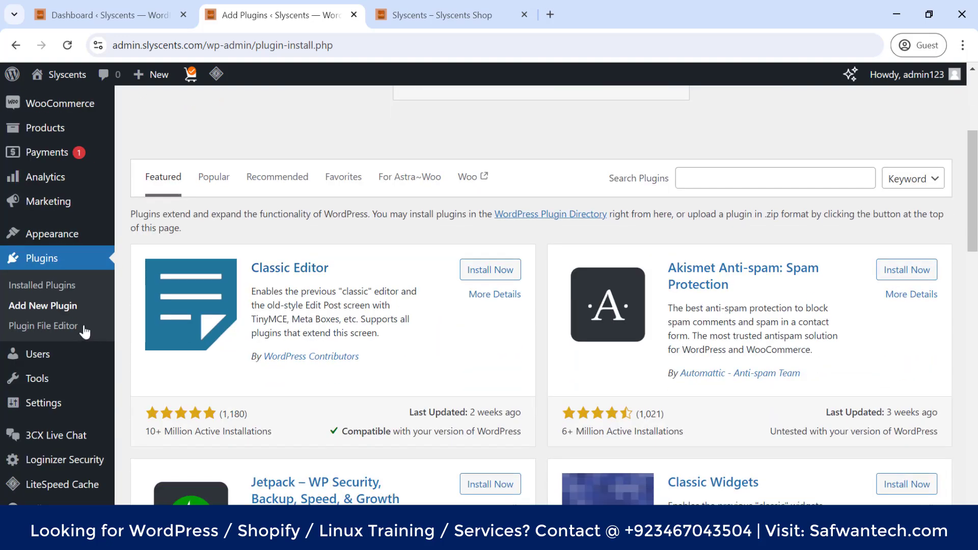
{"action": "left_click", "coordinate": [15, 288]}
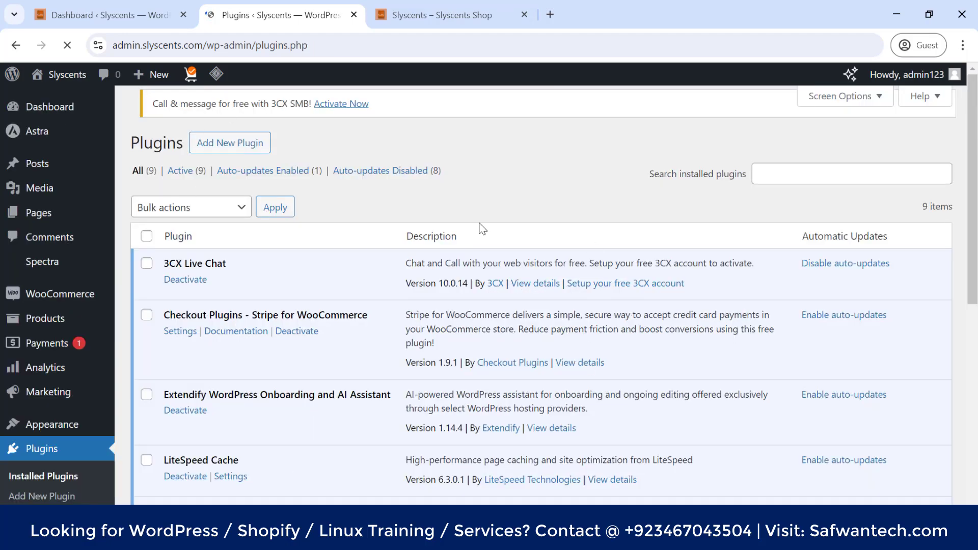
{"action": "scroll", "coordinate": [265, 322], "scroll_direction": "down", "scroll_amount": 9}
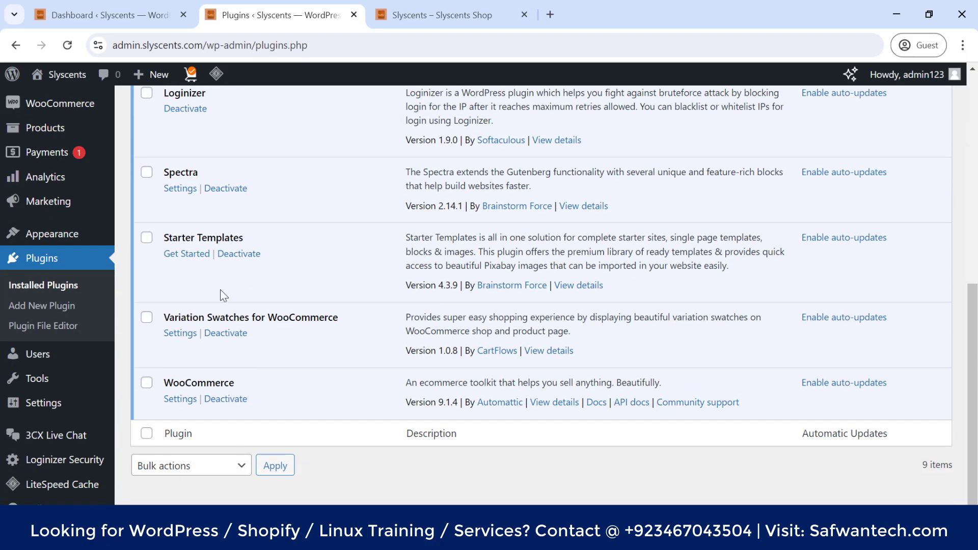
{"action": "scroll", "coordinate": [276, 413], "scroll_direction": "up", "scroll_amount": 9}
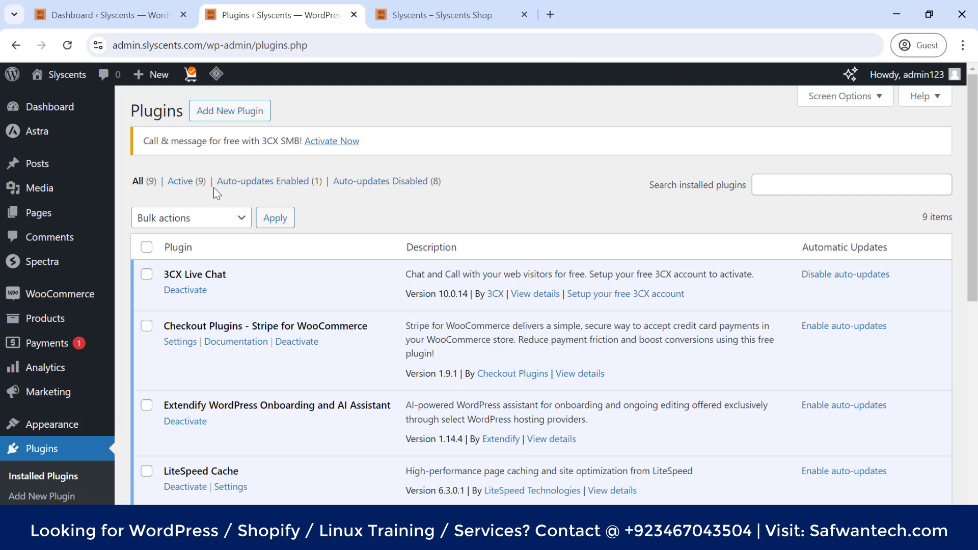
{"action": "left_click", "coordinate": [189, 290]}
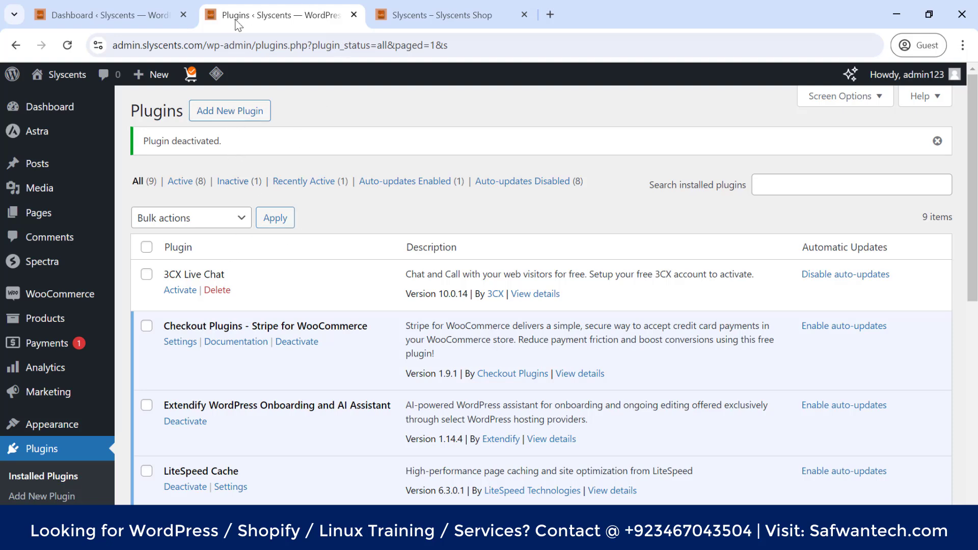
Compare the admin menu in the Dashboard tab with the one on the Plugins page, checking for the 3CX Live Chat entry
{"action": "left_click", "coordinate": [402, 7]}
{"action": "left_click", "coordinate": [259, 13]}
{"action": "left_click", "coordinate": [112, 15]}
{"action": "mouse_move", "coordinate": [46, 337]}
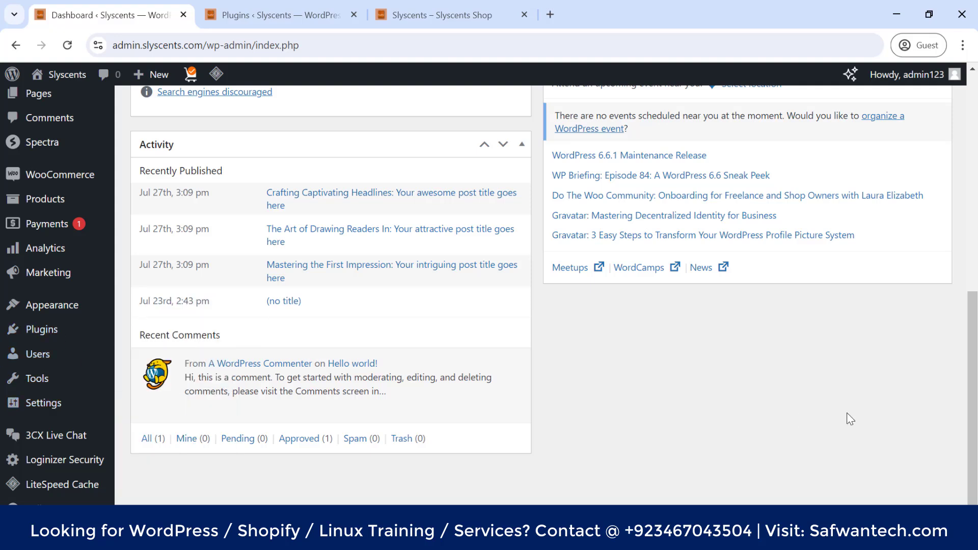
{"action": "left_click", "coordinate": [276, 14]}
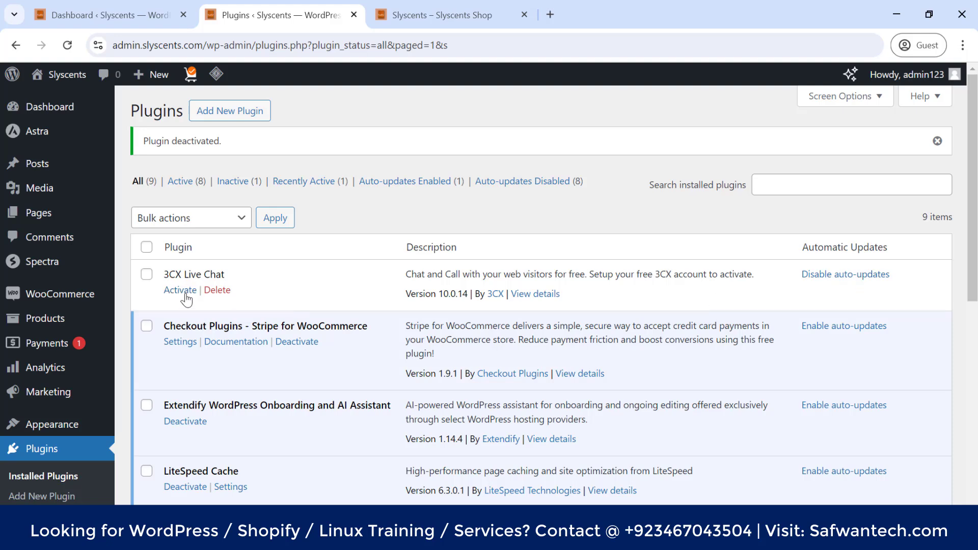
{"action": "left_click", "coordinate": [89, 12]}
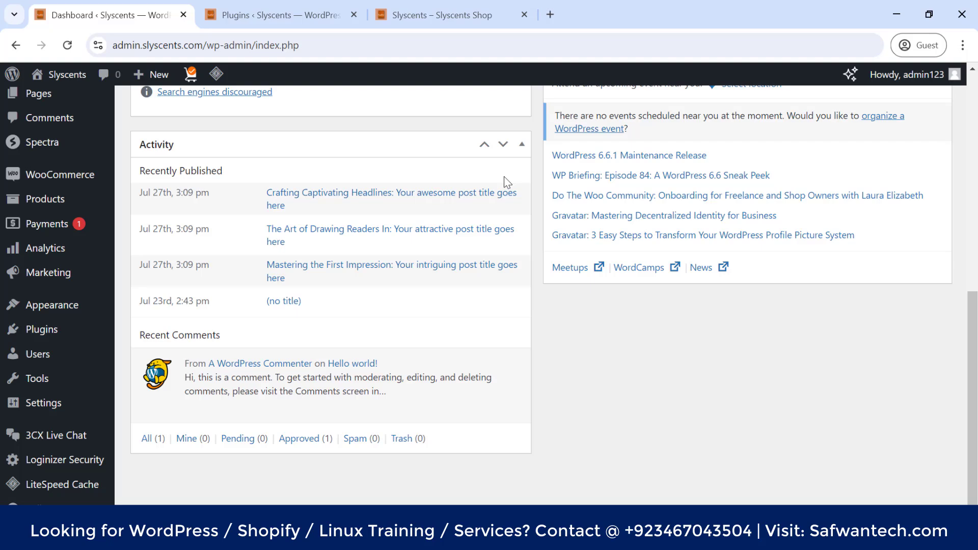
{"action": "left_click", "coordinate": [301, 15]}
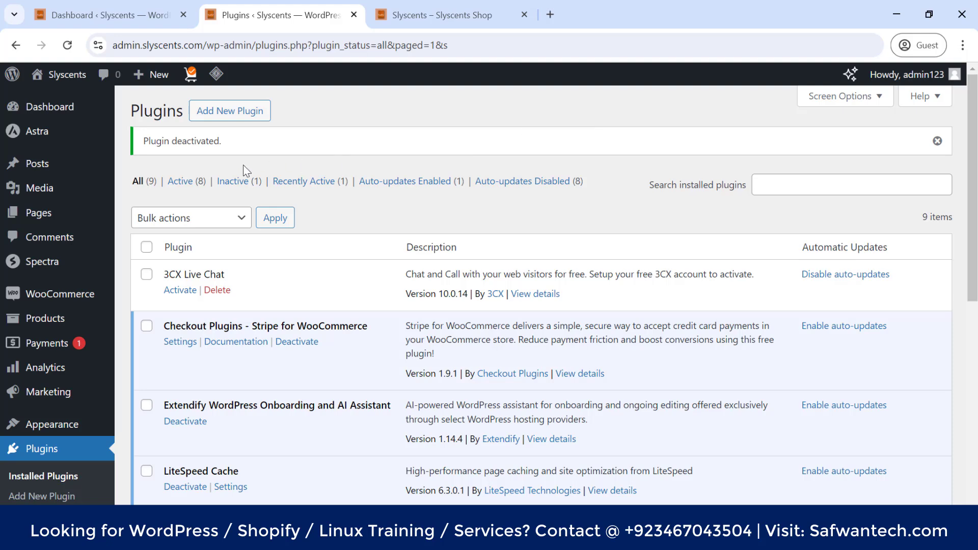
Open the Add Plugins page and browse the featured plugins and popular tags
{"action": "left_click", "coordinate": [216, 118]}
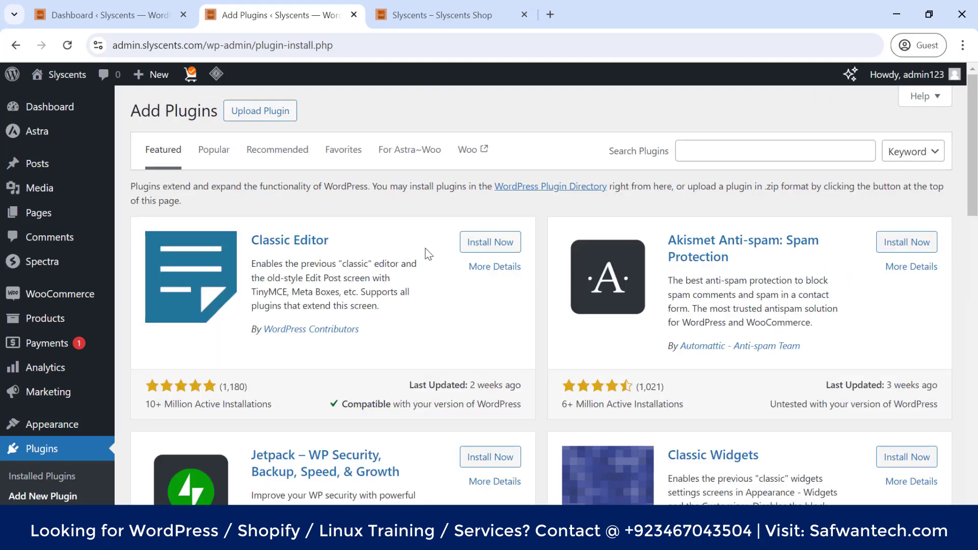
{"action": "scroll", "coordinate": [580, 311], "scroll_direction": "down", "scroll_amount": 7}
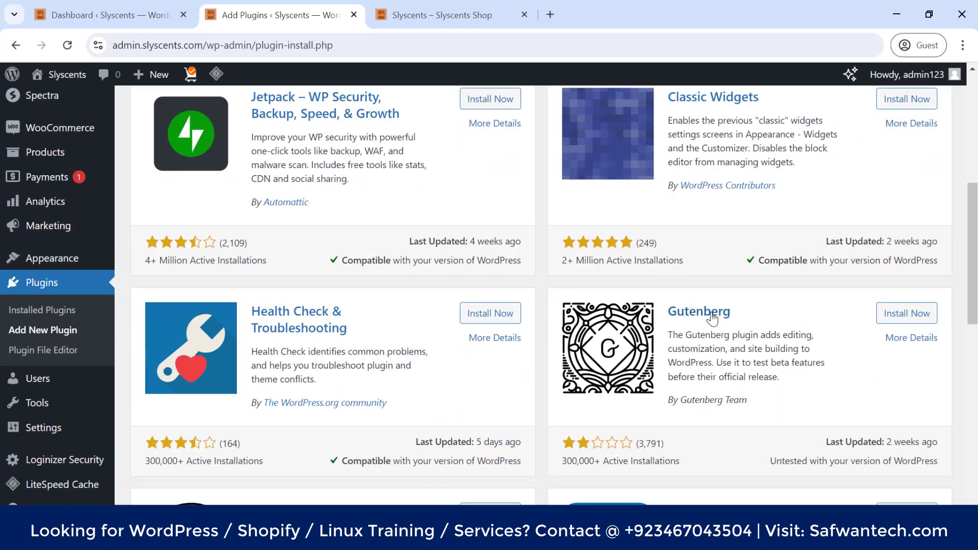
{"action": "scroll", "coordinate": [728, 321], "scroll_direction": "down", "scroll_amount": 4}
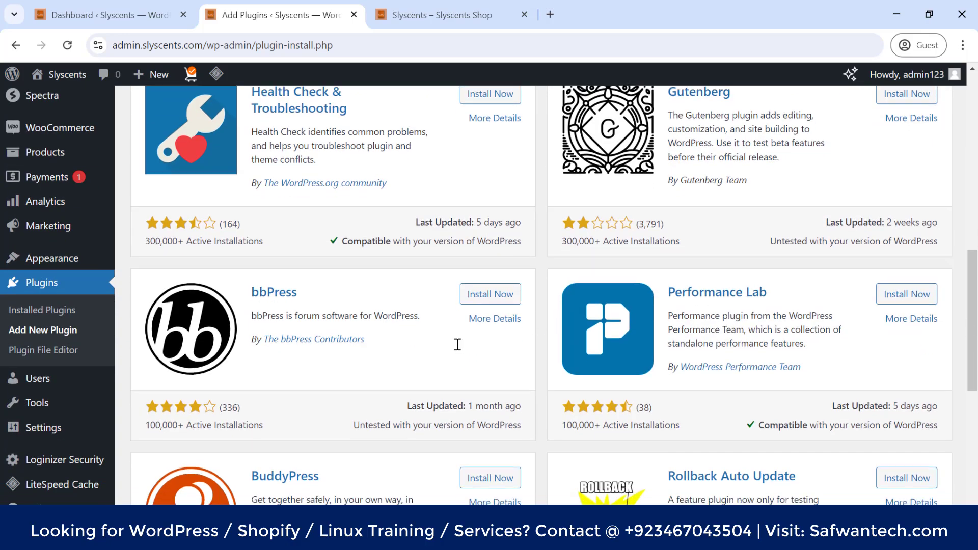
{"action": "scroll", "coordinate": [459, 344], "scroll_direction": "down", "scroll_amount": 4}
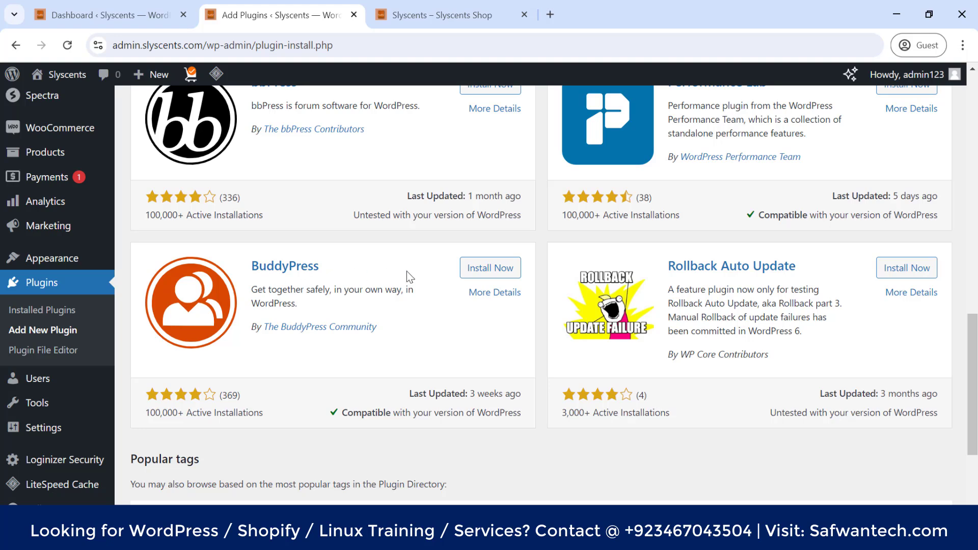
{"action": "scroll", "coordinate": [786, 279], "scroll_direction": "down", "scroll_amount": 4}
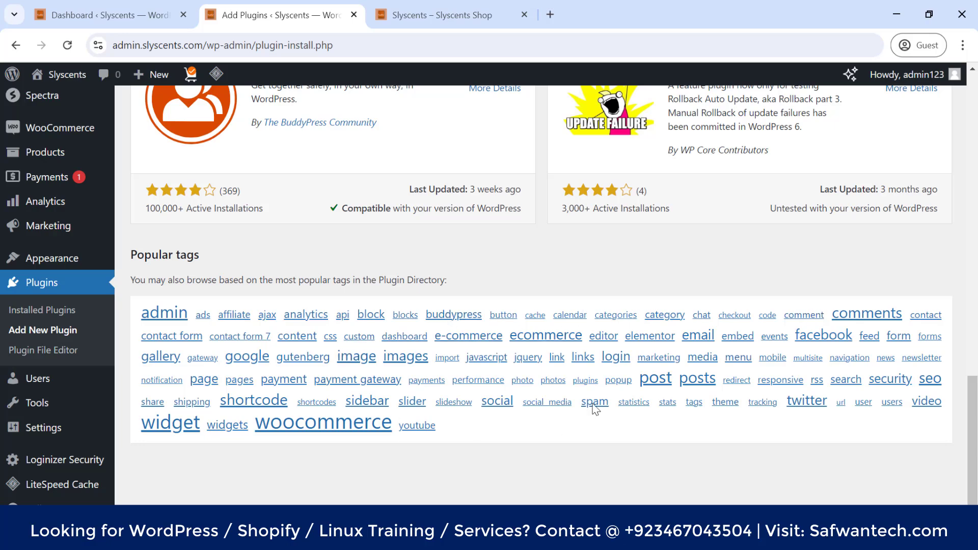
Show the Recommended plugins on the Add Plugins page
{"action": "scroll", "coordinate": [695, 254], "scroll_direction": "up", "scroll_amount": 20}
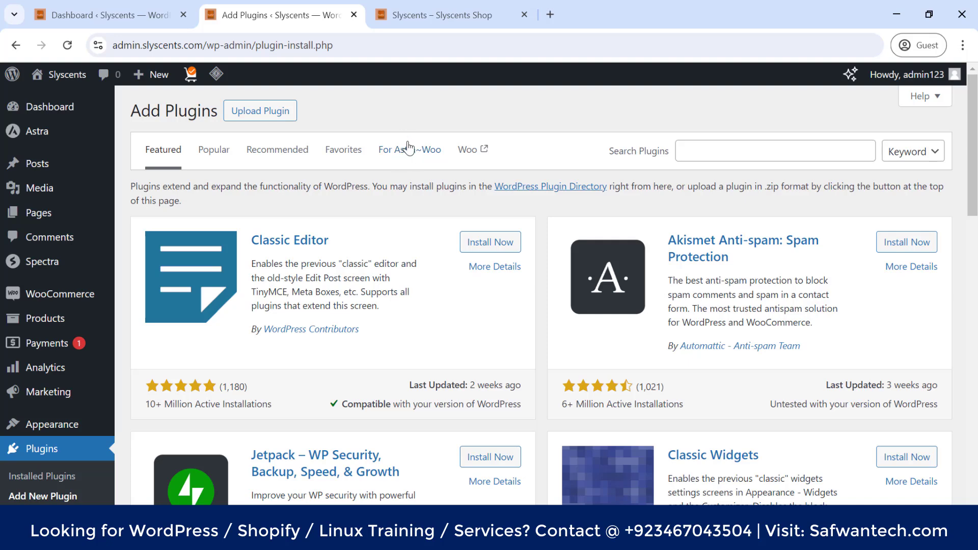
{"action": "left_click", "coordinate": [277, 156]}
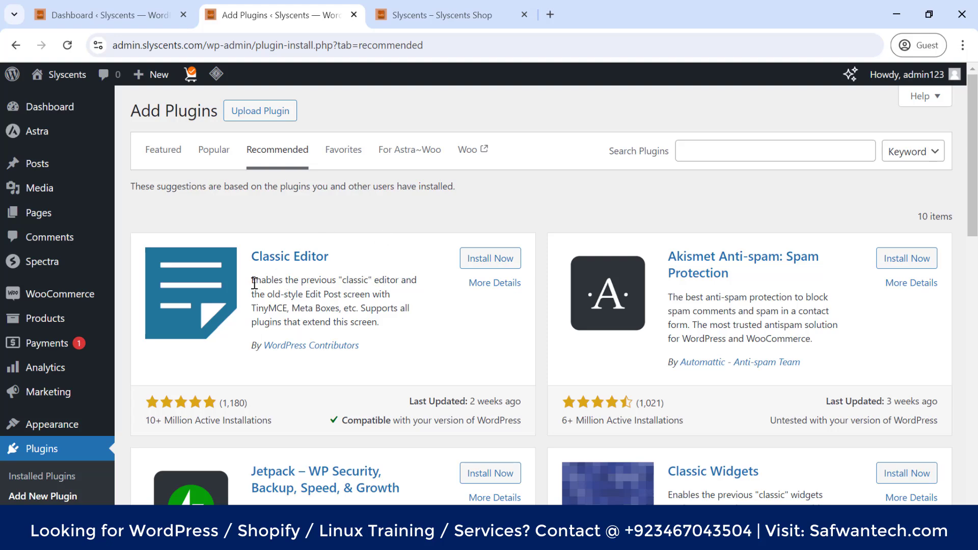
Examine the Classic Editor card's rating, active installations, last update and WordPress compatibility
{"action": "left_click_drag", "start_coordinate": [145, 410], "coordinate": [273, 428]}
{"action": "left_click", "coordinate": [275, 429]}
{"action": "left_click_drag", "start_coordinate": [146, 404], "coordinate": [273, 424]}
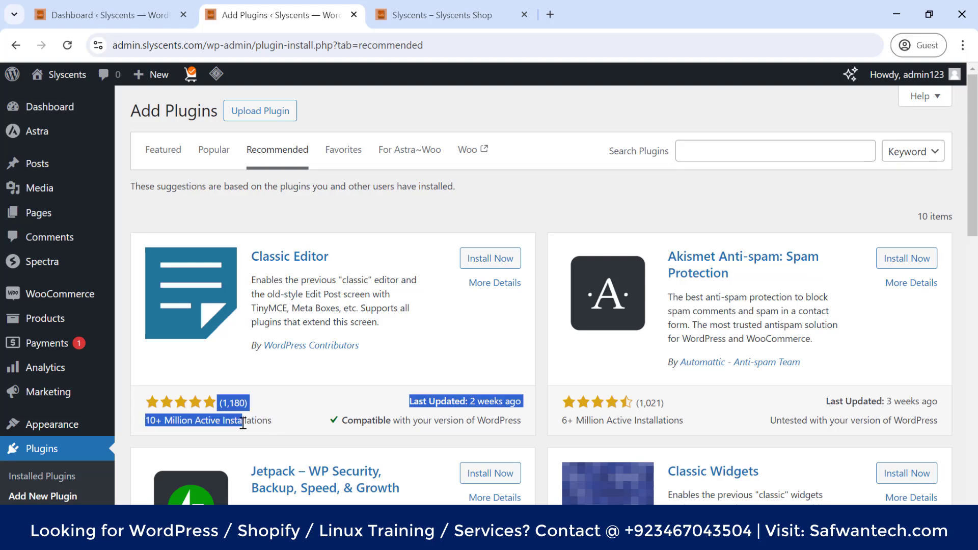
{"action": "triple_click", "coordinate": [244, 422]}
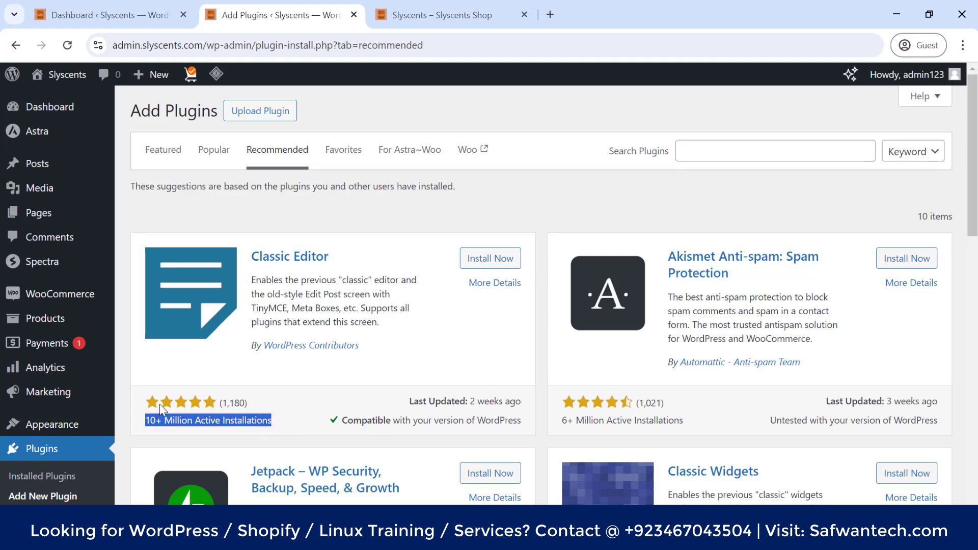
{"action": "left_click", "coordinate": [250, 421]}
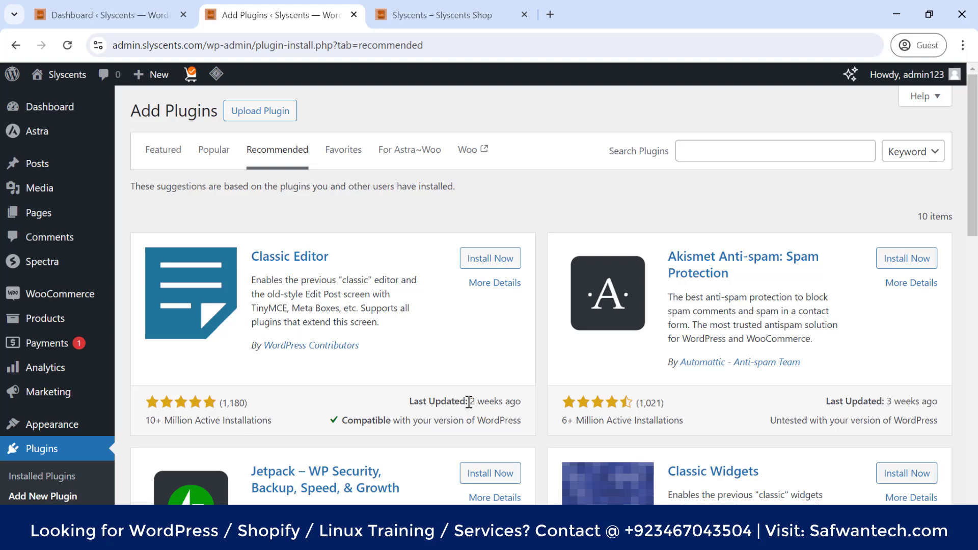
{"action": "left_click_drag", "start_coordinate": [469, 401], "coordinate": [518, 404]}
{"action": "left_click", "coordinate": [519, 404]}
{"action": "left_click_drag", "start_coordinate": [345, 421], "coordinate": [390, 421]}
{"action": "left_click_drag", "start_coordinate": [520, 422], "coordinate": [356, 422]}
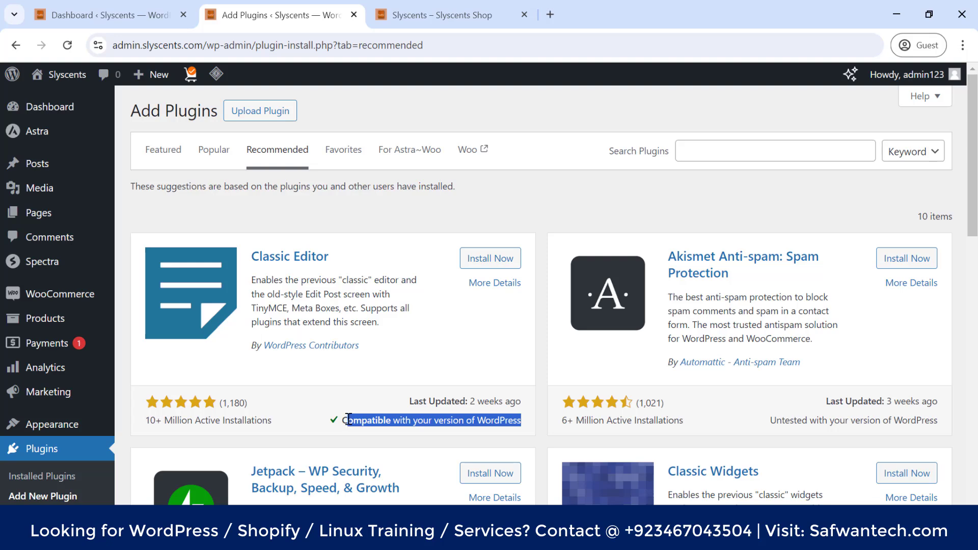
{"action": "left_click", "coordinate": [378, 414]}
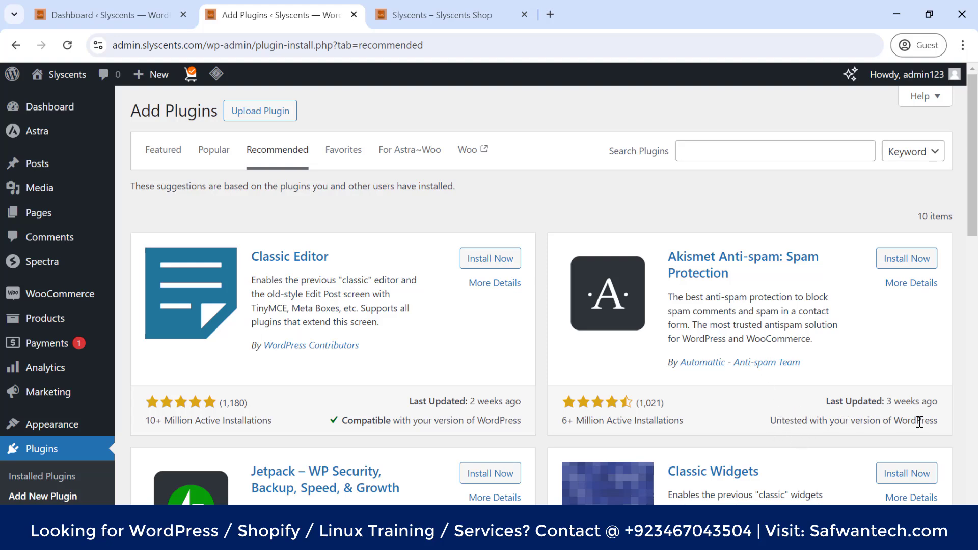
Compare the WordPress compatibility notes on the Akismet Anti-spam and Classic Editor cards
{"action": "left_click_drag", "start_coordinate": [947, 421], "coordinate": [874, 420]}
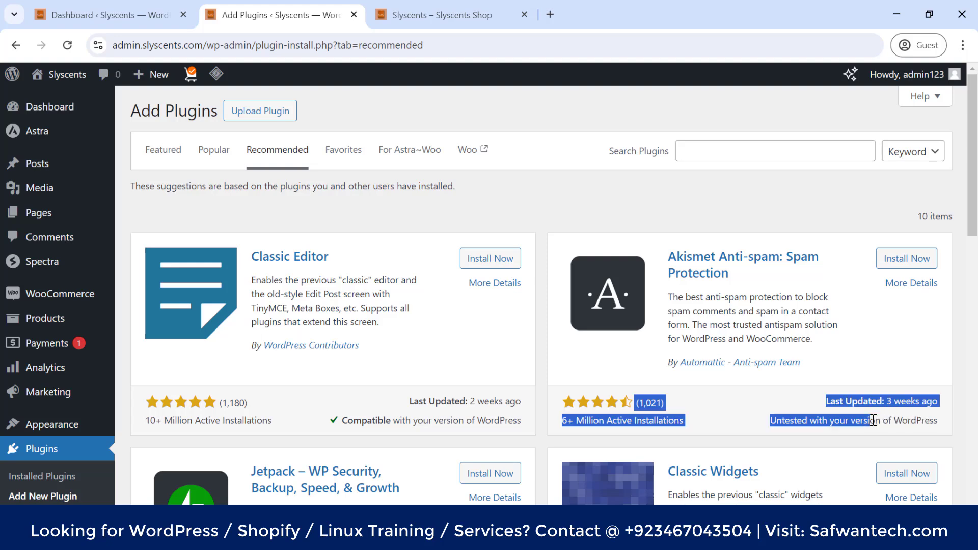
{"action": "triple_click", "coordinate": [873, 420]}
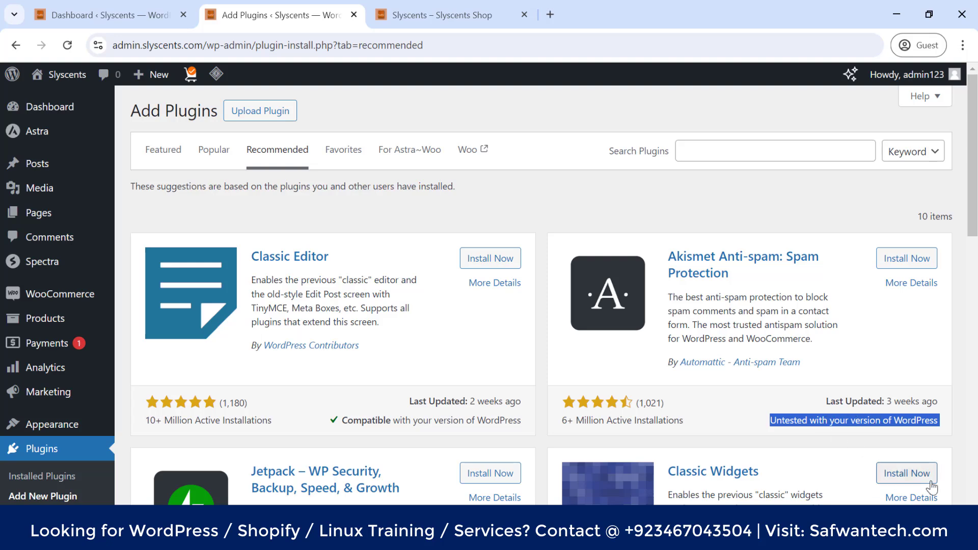
{"action": "left_click", "coordinate": [952, 427]}
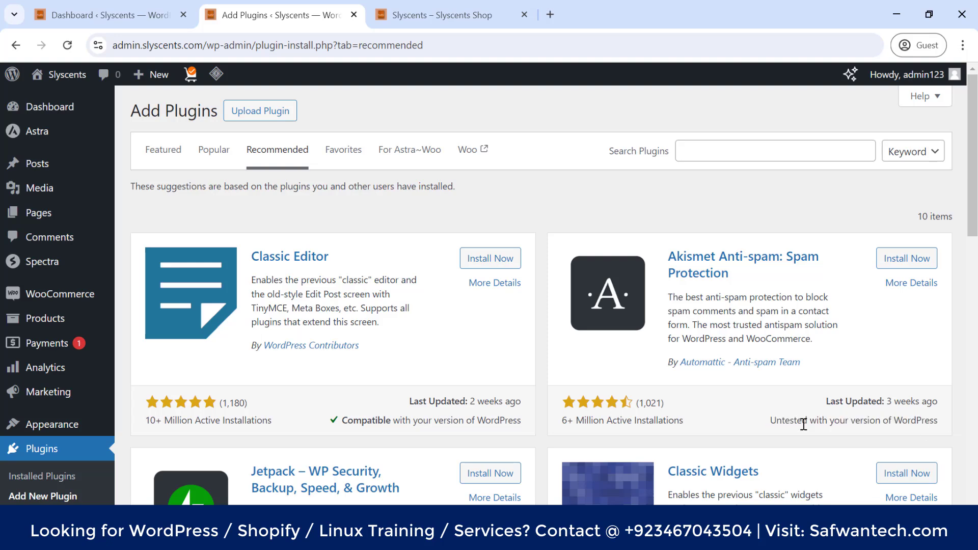
{"action": "double_click", "coordinate": [366, 422]}
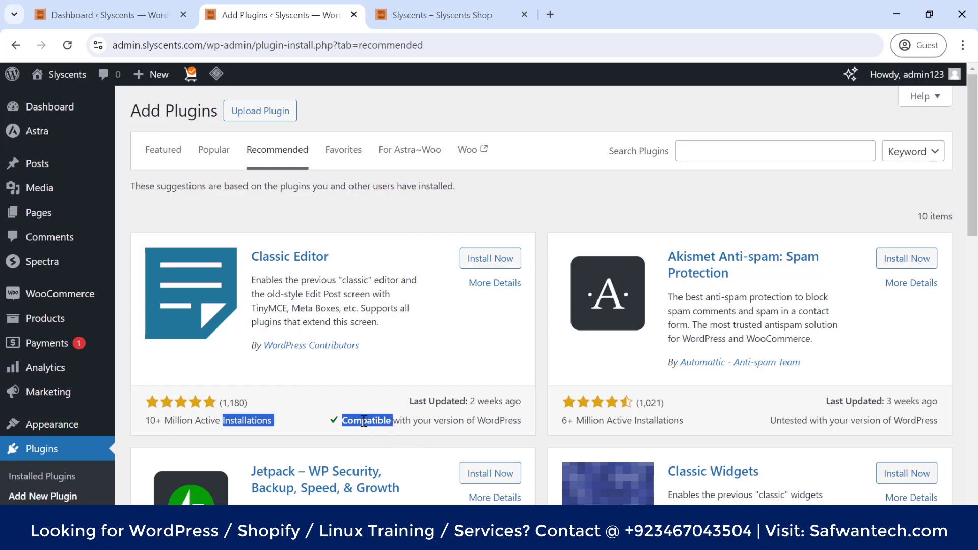
Look through the remaining recommended plugins, checking the compatibility note on the Gutenberg card
{"action": "scroll", "coordinate": [535, 388], "scroll_direction": "down", "scroll_amount": 5}
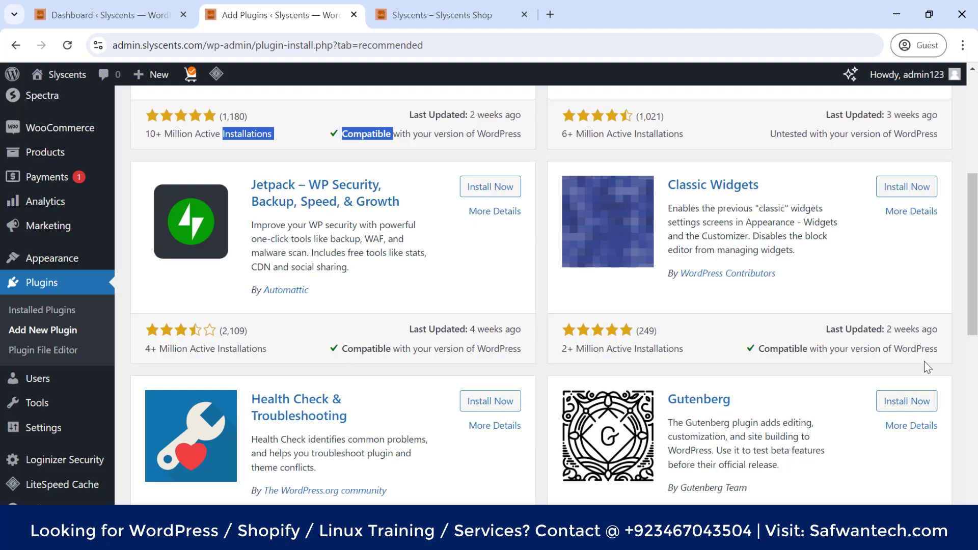
{"action": "scroll", "coordinate": [794, 370], "scroll_direction": "down", "scroll_amount": 3}
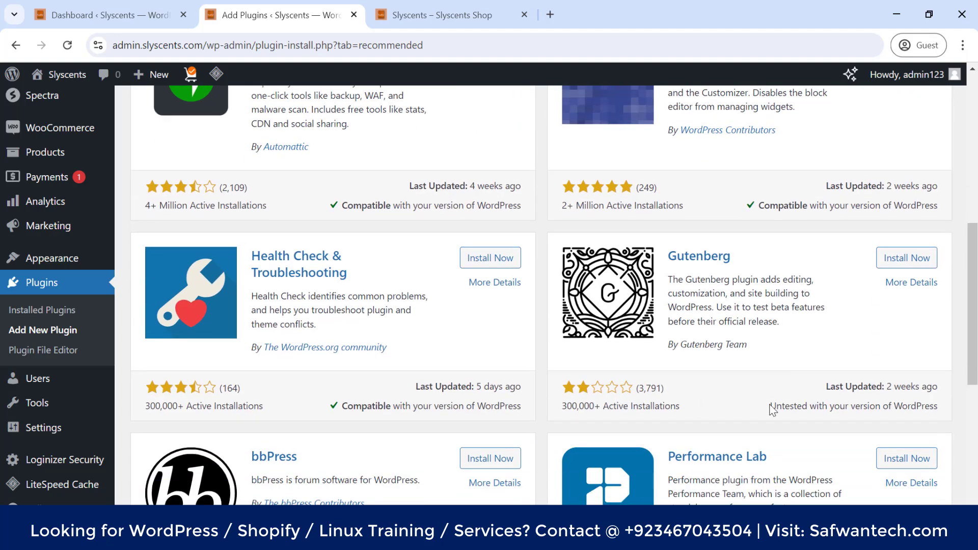
{"action": "double_click", "coordinate": [794, 409]}
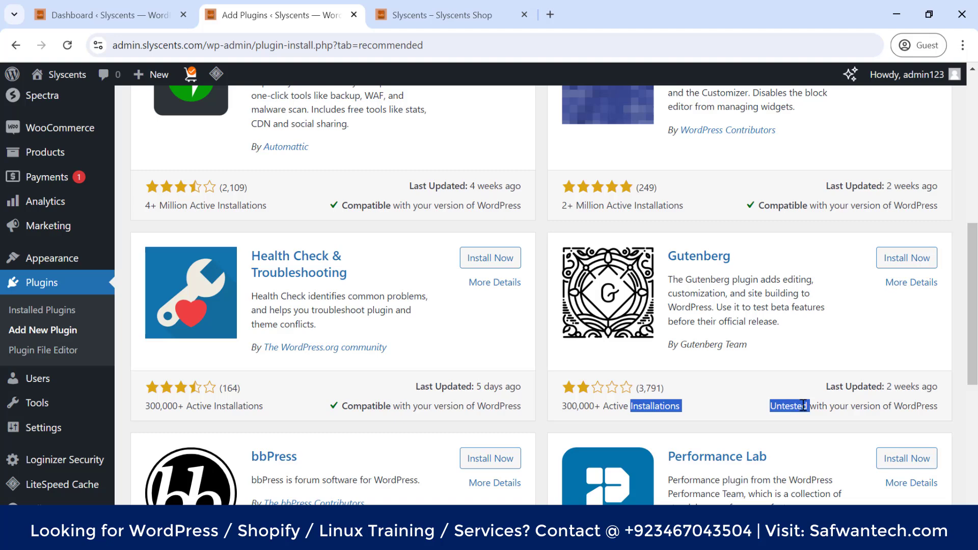
{"action": "left_click", "coordinate": [803, 406]}
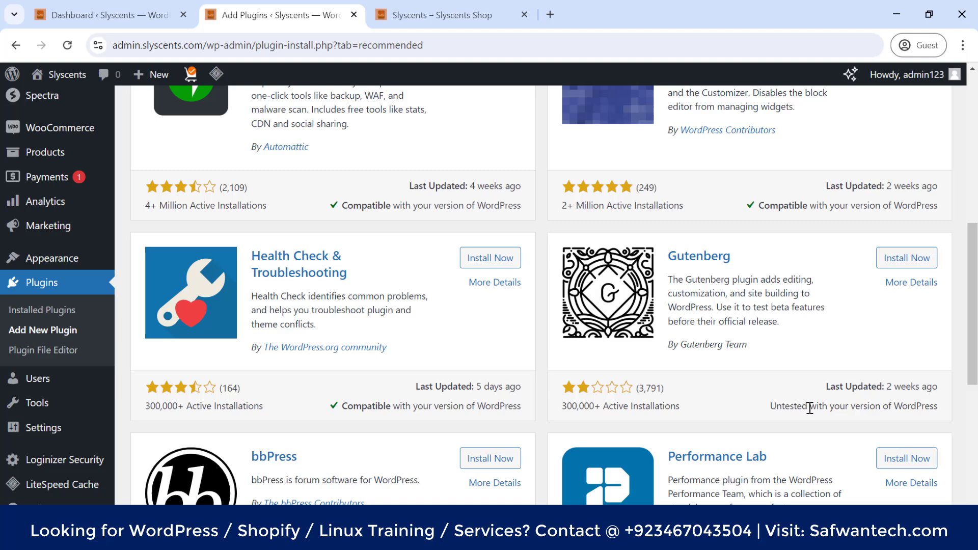
{"action": "scroll", "coordinate": [810, 408], "scroll_direction": "down", "scroll_amount": 1}
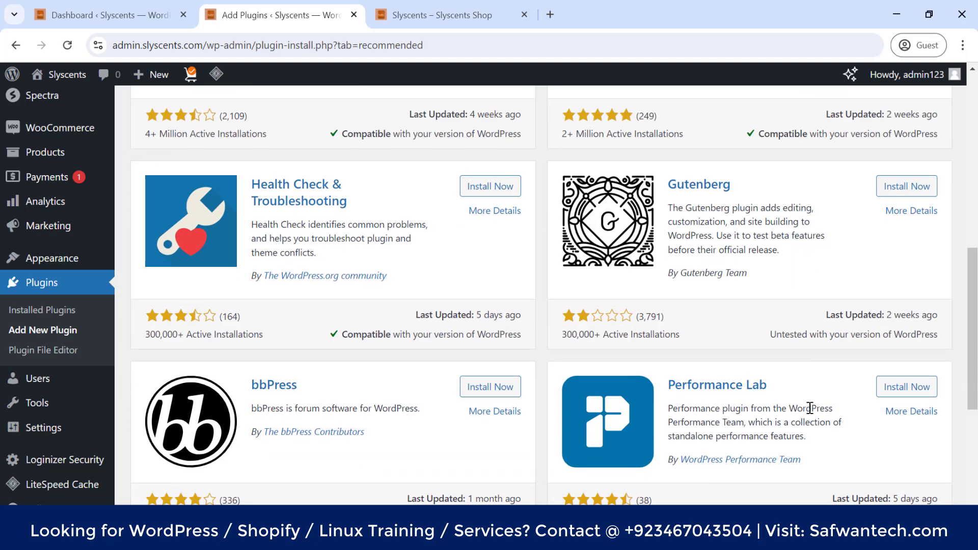
{"action": "scroll", "coordinate": [810, 408], "scroll_direction": "down", "scroll_amount": 3}
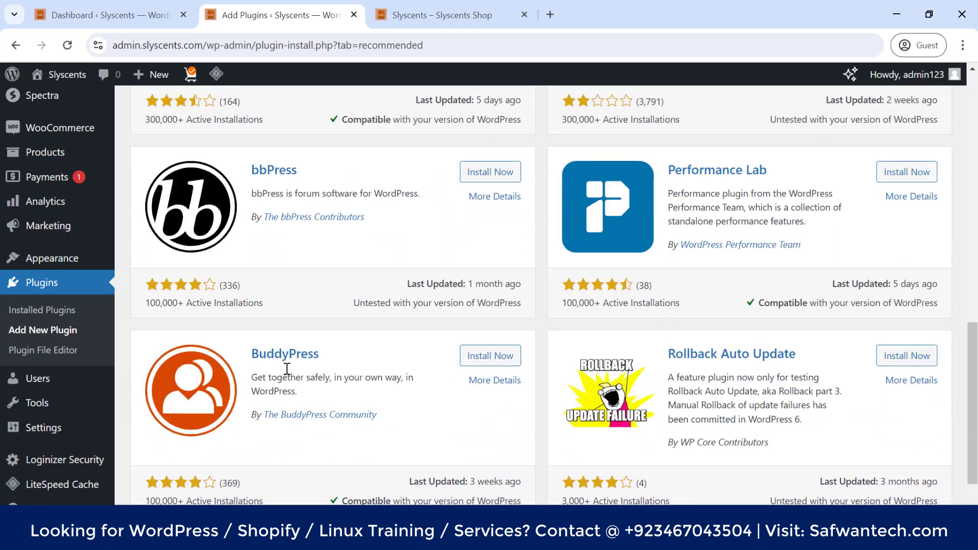
{"action": "scroll", "coordinate": [284, 370], "scroll_direction": "down", "scroll_amount": 2}
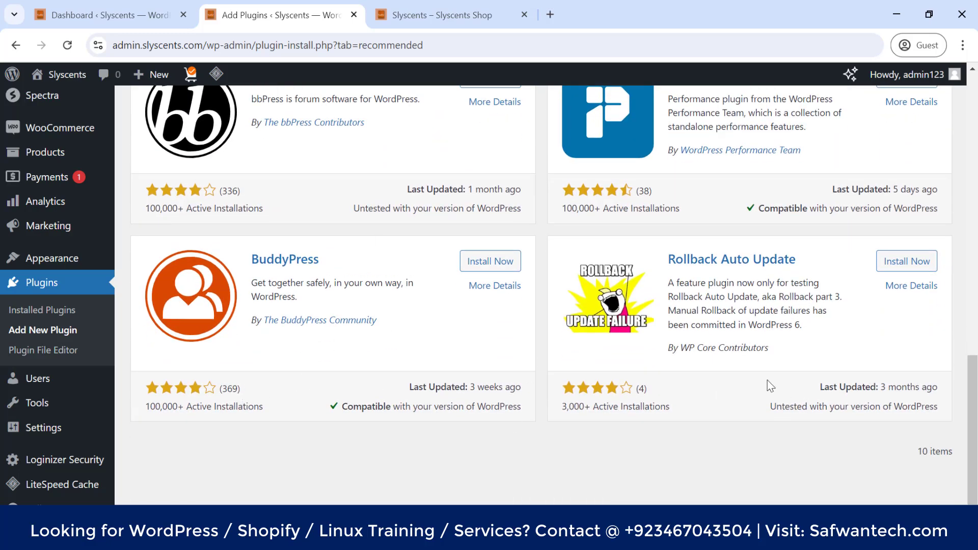
Examine the compatibility note on the Rollback Auto Update card at the end of the recommended list
{"action": "scroll", "coordinate": [767, 384], "scroll_direction": "up", "scroll_amount": 3}
{"action": "scroll", "coordinate": [846, 378], "scroll_direction": "down", "scroll_amount": 3}
{"action": "double_click", "coordinate": [784, 404]}
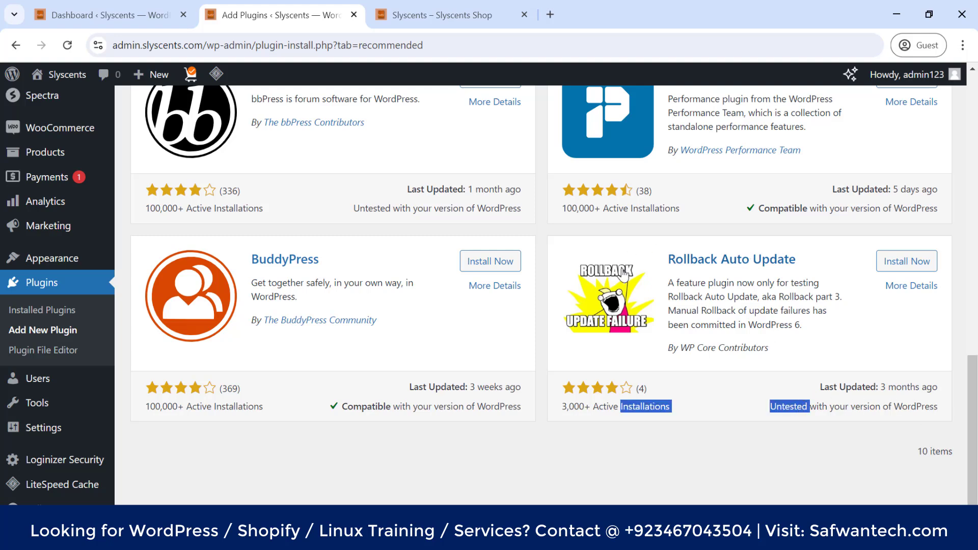
{"action": "left_click", "coordinate": [793, 411]}
{"action": "left_click_drag", "start_coordinate": [771, 404], "coordinate": [941, 406]}
{"action": "left_click", "coordinate": [944, 412]}
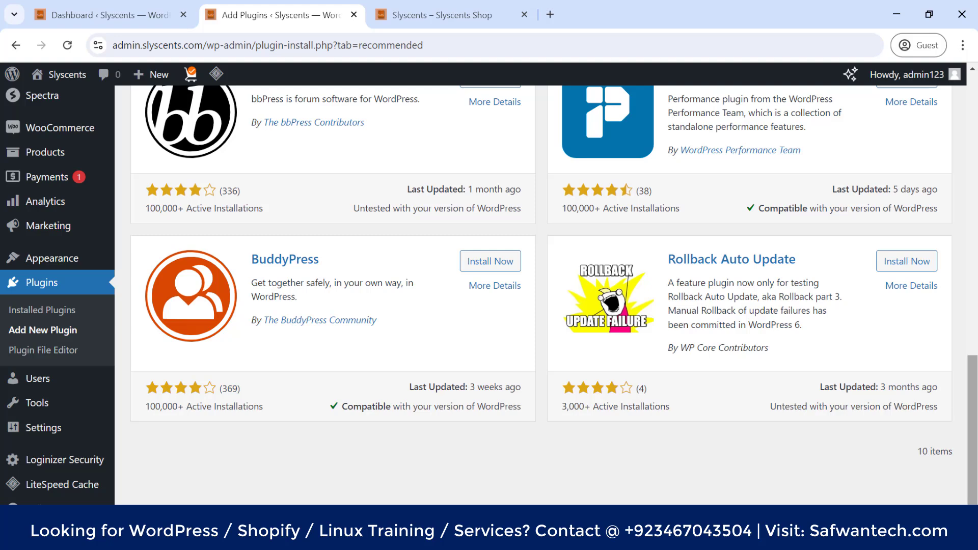
{"action": "left_click_drag", "start_coordinate": [771, 408], "coordinate": [818, 410]}
{"action": "left_click", "coordinate": [949, 411]}
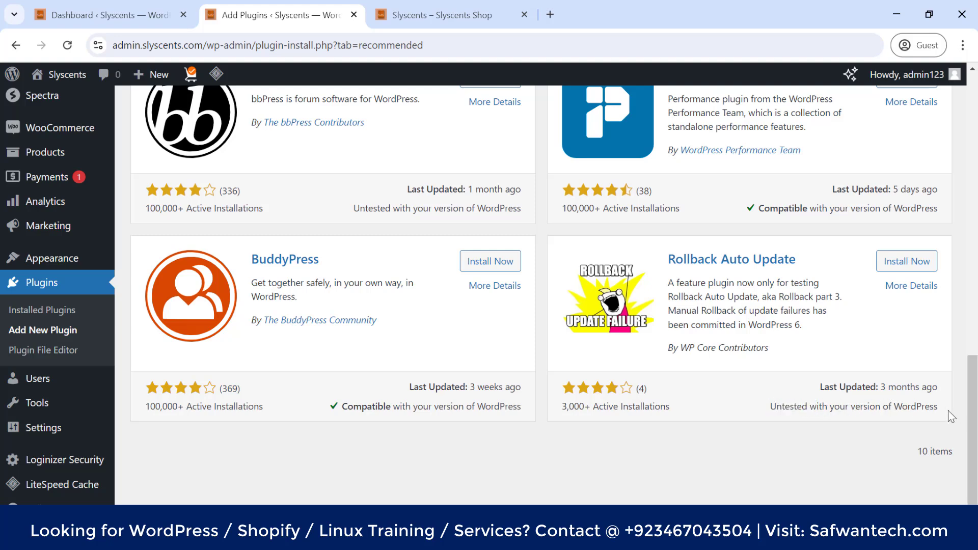
{"action": "left_click_drag", "start_coordinate": [936, 408], "coordinate": [780, 408]}
{"action": "left_click", "coordinate": [942, 416]}
{"action": "left_click_drag", "start_coordinate": [946, 411], "coordinate": [873, 413]}
{"action": "left_click", "coordinate": [874, 413]}
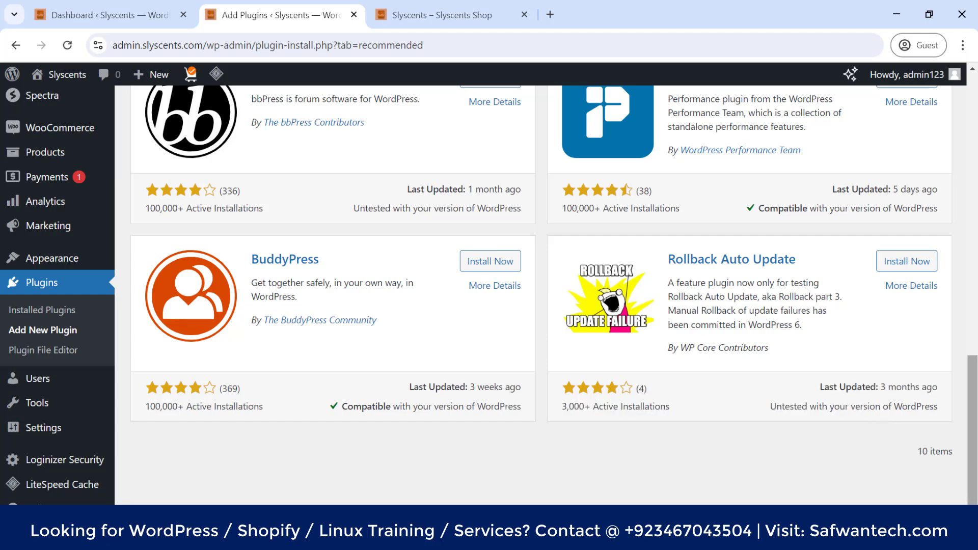
Search the available plugins by keyword for "elementor"
{"action": "left_click_drag", "start_coordinate": [973, 367], "coordinate": [973, 89]}
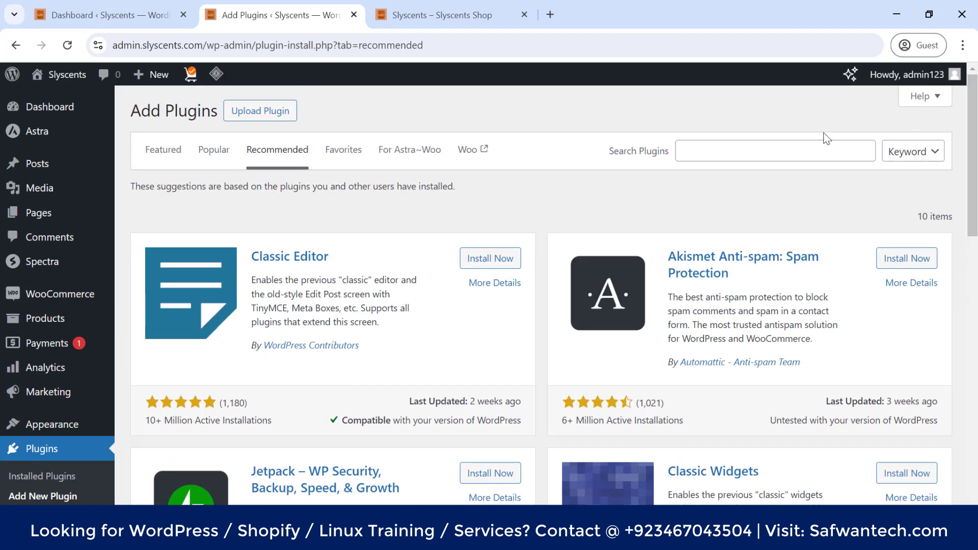
{"action": "left_click", "coordinate": [725, 155]}
{"action": "left_click", "coordinate": [909, 151]}
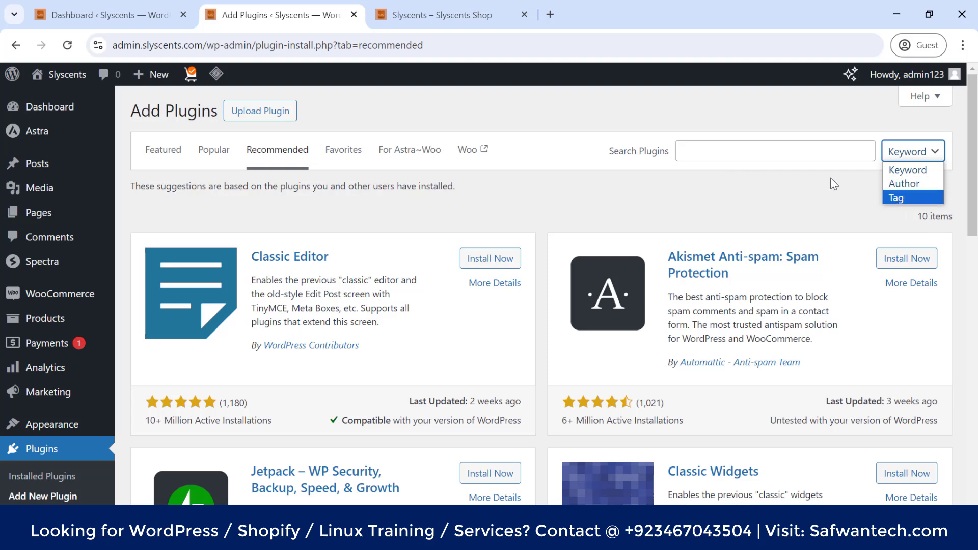
{"action": "left_click", "coordinate": [895, 170]}
{"action": "left_click", "coordinate": [775, 151]}
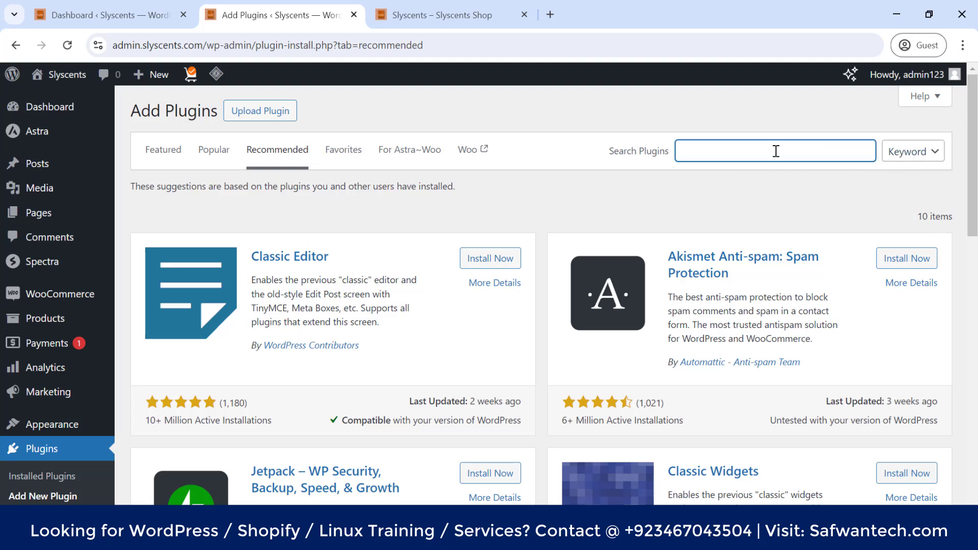
{"action": "type", "text": "elementor"}
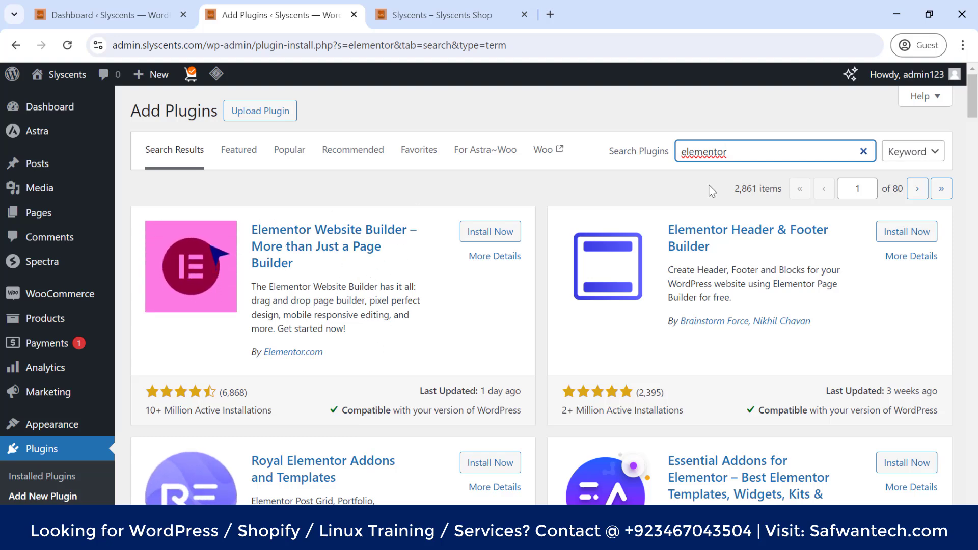
{"action": "scroll", "coordinate": [759, 387], "scroll_direction": "down", "scroll_amount": 1}
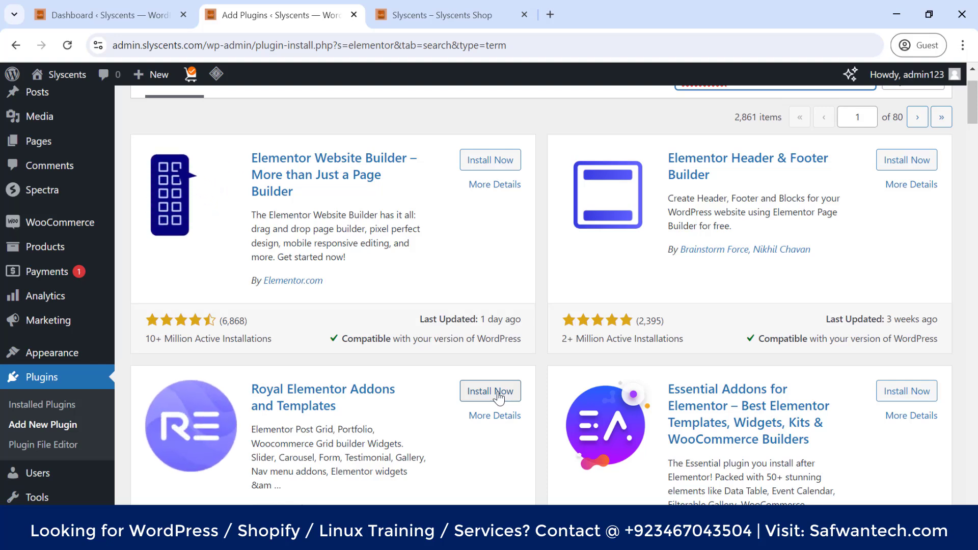
{"action": "right_click", "coordinate": [542, 365]}
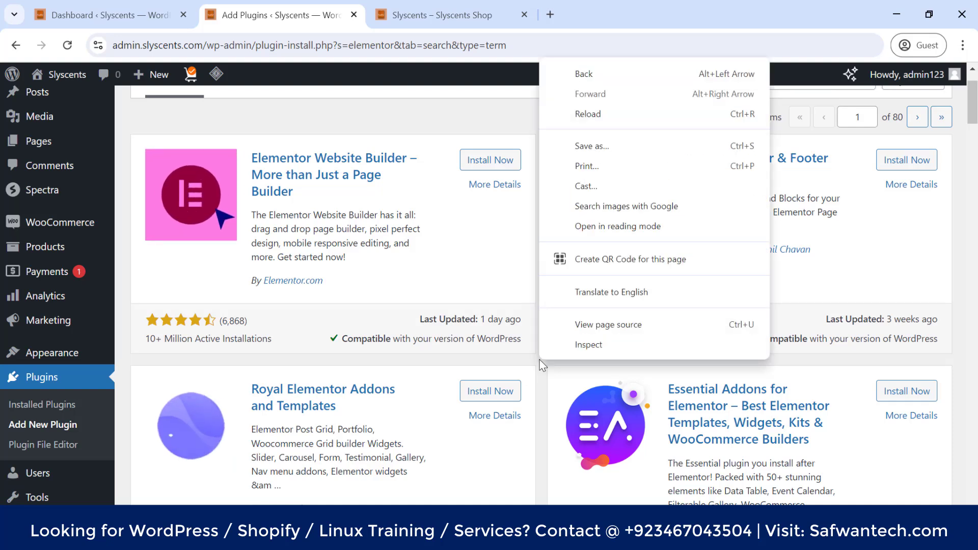
{"action": "right_click", "coordinate": [544, 396]}
{"action": "right_click", "coordinate": [542, 429]}
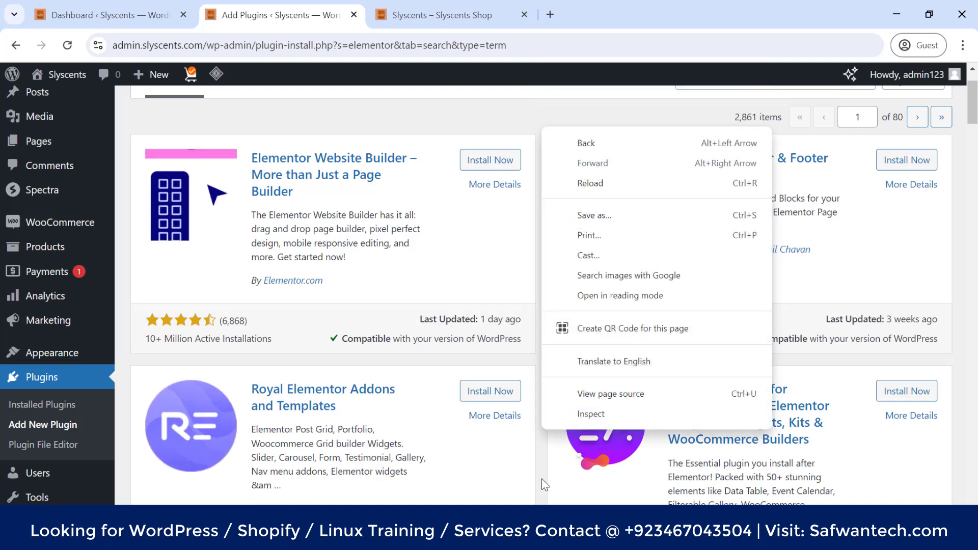
{"action": "right_click", "coordinate": [543, 491]}
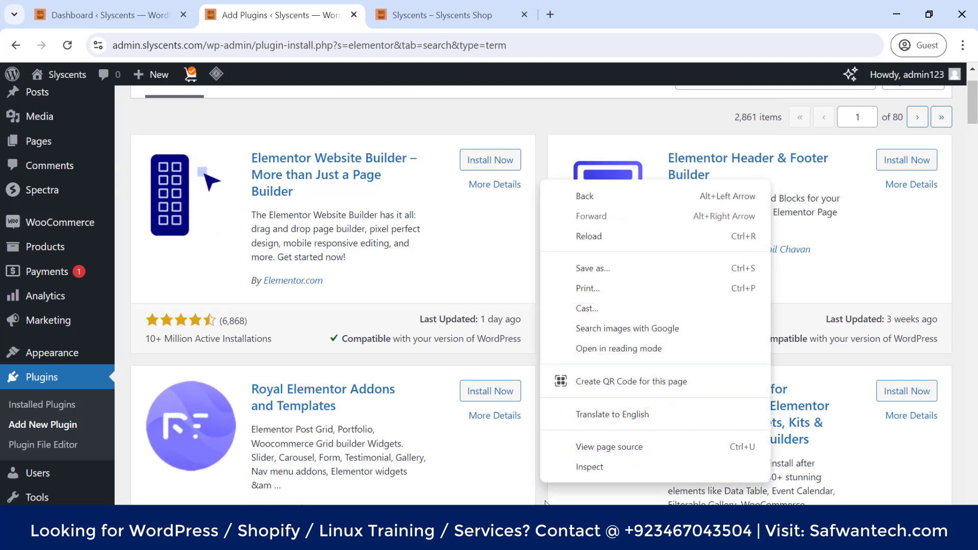
{"action": "left_click", "coordinate": [546, 504]}
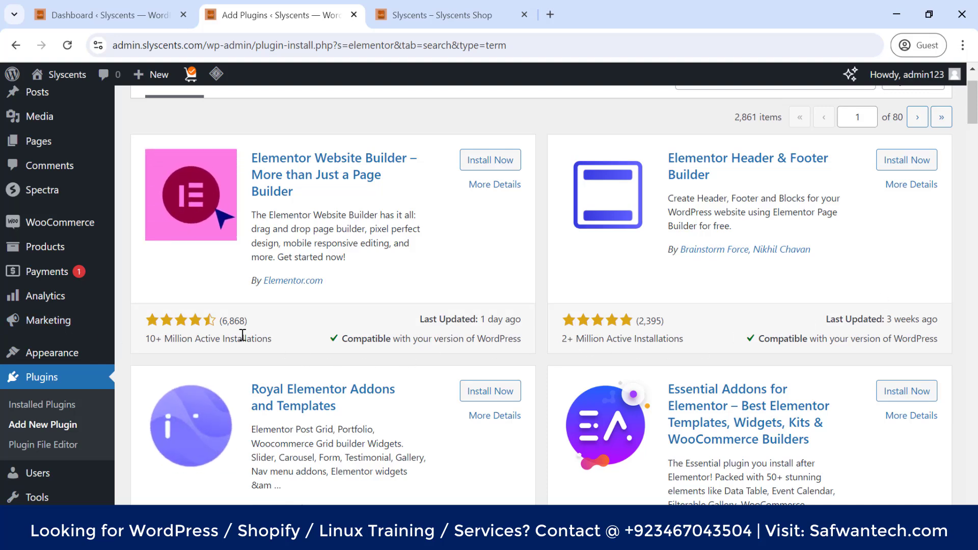
Examine the Elementor Website Builder card's active installations, WordPress compatibility and last update
{"action": "left_click_drag", "start_coordinate": [158, 341], "coordinate": [299, 343]}
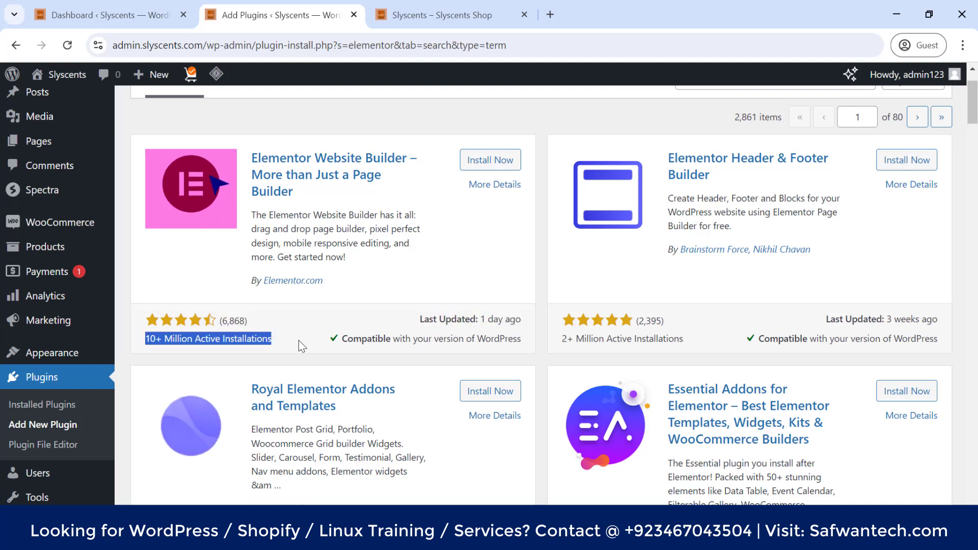
{"action": "left_click", "coordinate": [220, 342]}
{"action": "double_click", "coordinate": [214, 340]}
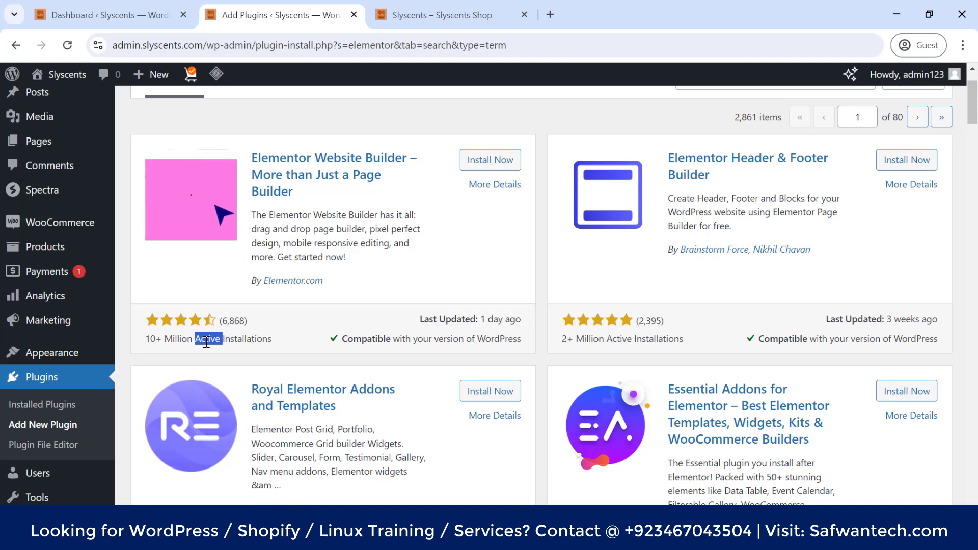
{"action": "left_click", "coordinate": [464, 350]}
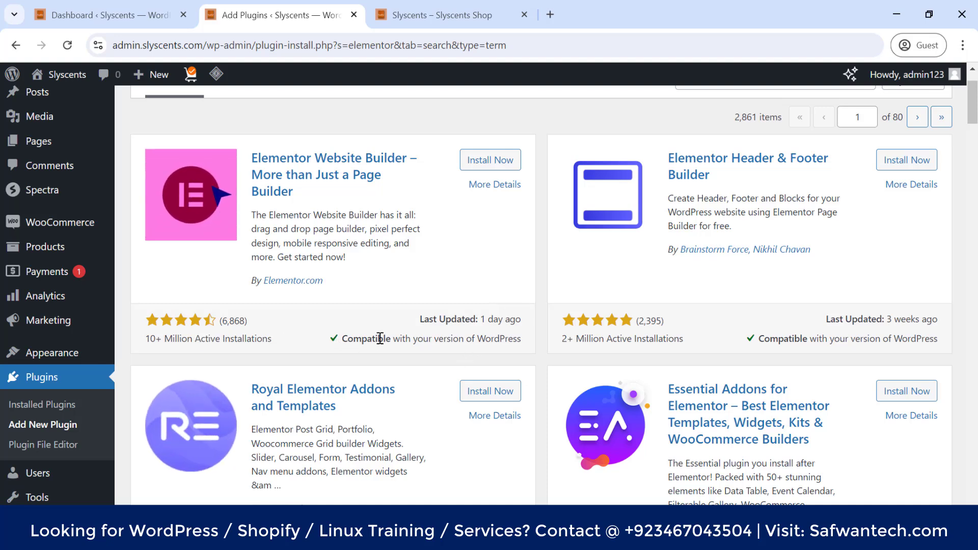
{"action": "left_click_drag", "start_coordinate": [528, 341], "coordinate": [368, 340]}
{"action": "left_click", "coordinate": [367, 340]}
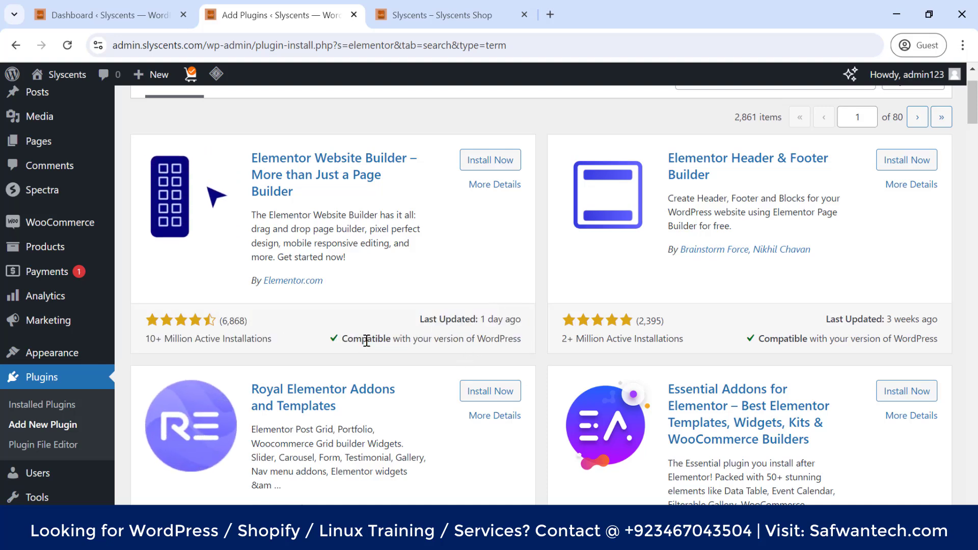
{"action": "mouse_move", "coordinate": [485, 320]}
{"action": "left_mouse_down"}
{"action": "mouse_move", "coordinate": [524, 326]}
{"action": "mouse_move", "coordinate": [486, 320]}
{"action": "left_mouse_up"}
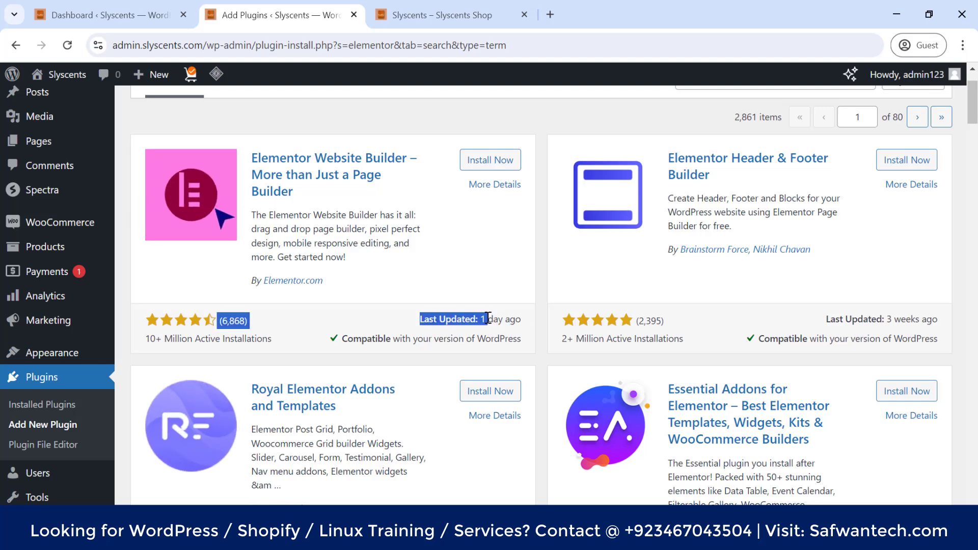
{"action": "left_click", "coordinate": [486, 321]}
{"action": "scroll", "coordinate": [479, 306], "scroll_direction": "up", "scroll_amount": 2}
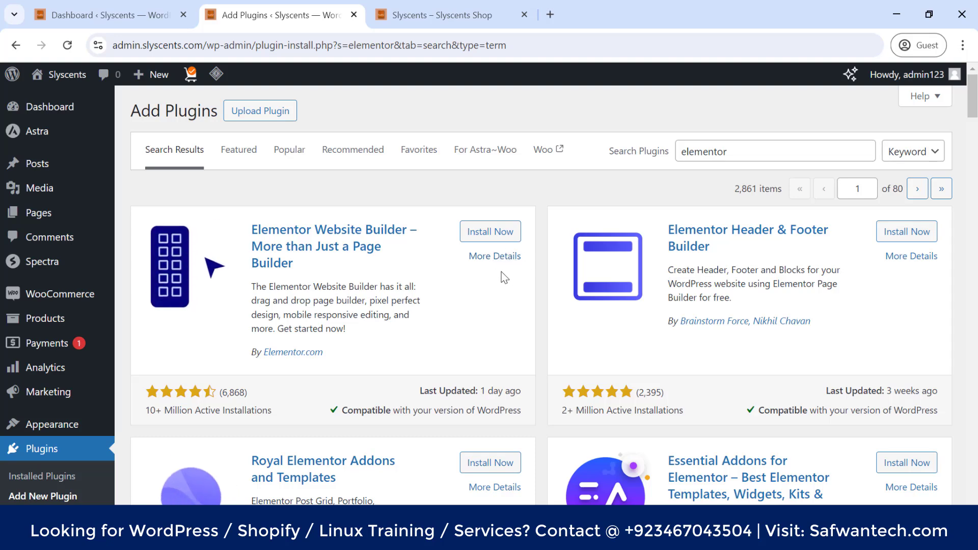
Install and activate the Elementor Website Builder plugin, and check its entry in the installed plugins list
{"action": "left_click", "coordinate": [499, 236]}
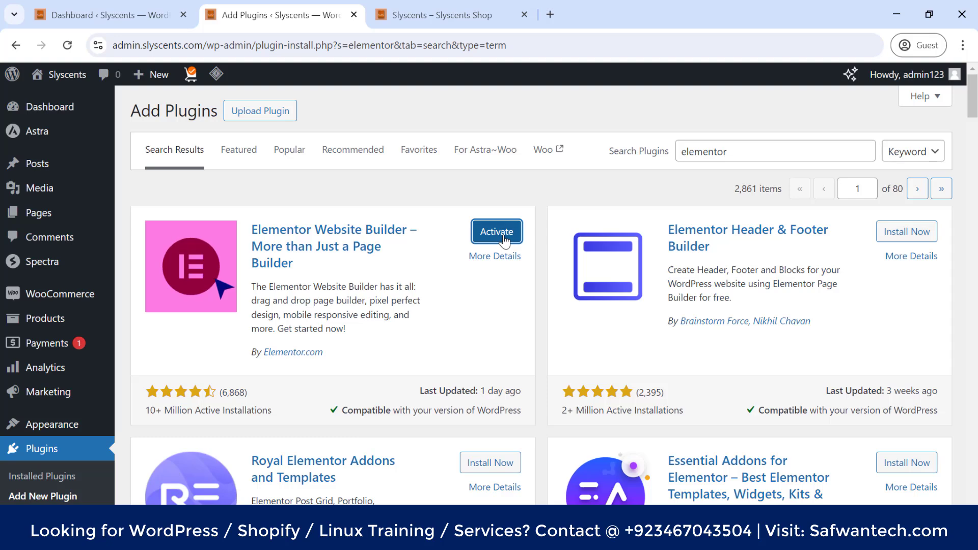
{"action": "left_click", "coordinate": [506, 241]}
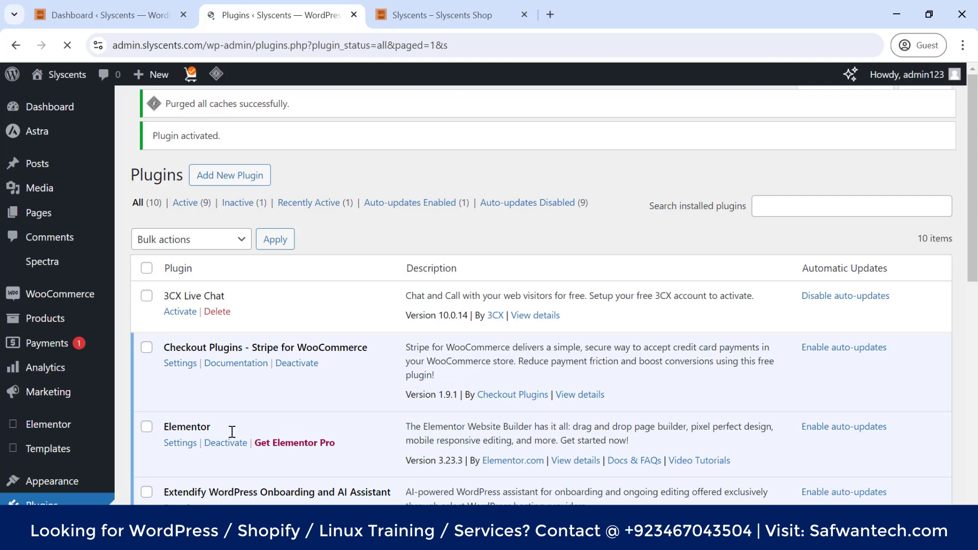
{"action": "scroll", "coordinate": [208, 441], "scroll_direction": "down", "scroll_amount": 1}
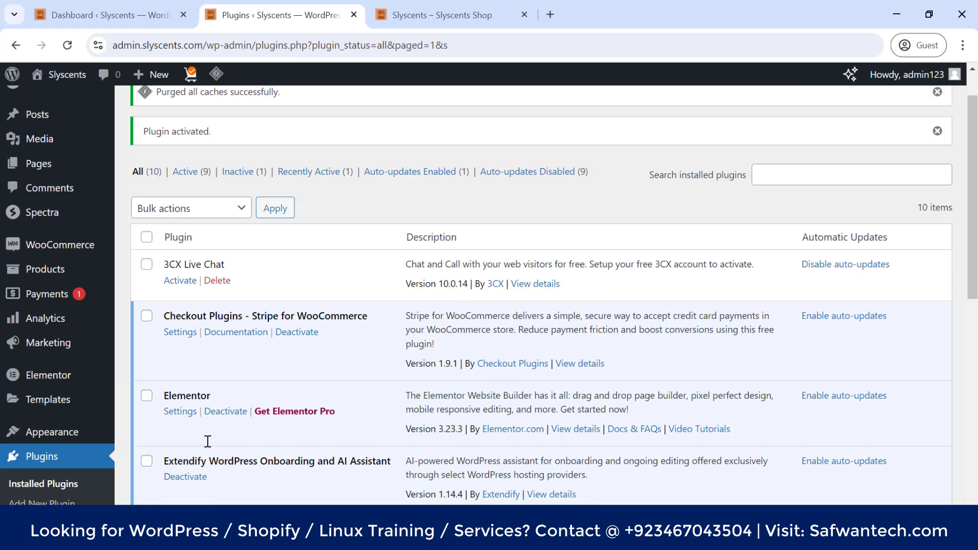
{"action": "scroll", "coordinate": [208, 441], "scroll_direction": "down", "scroll_amount": 2}
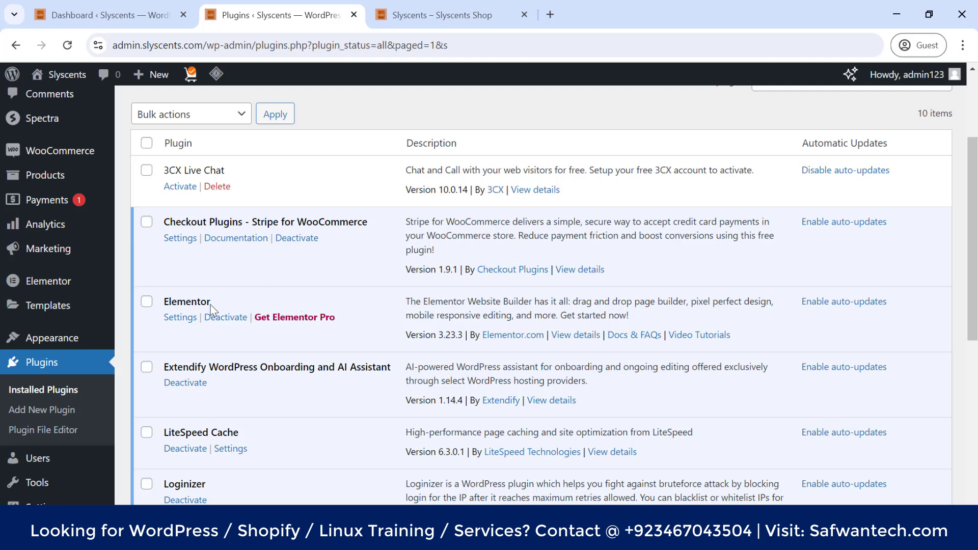
{"action": "scroll", "coordinate": [305, 334], "scroll_direction": "up", "scroll_amount": 3}
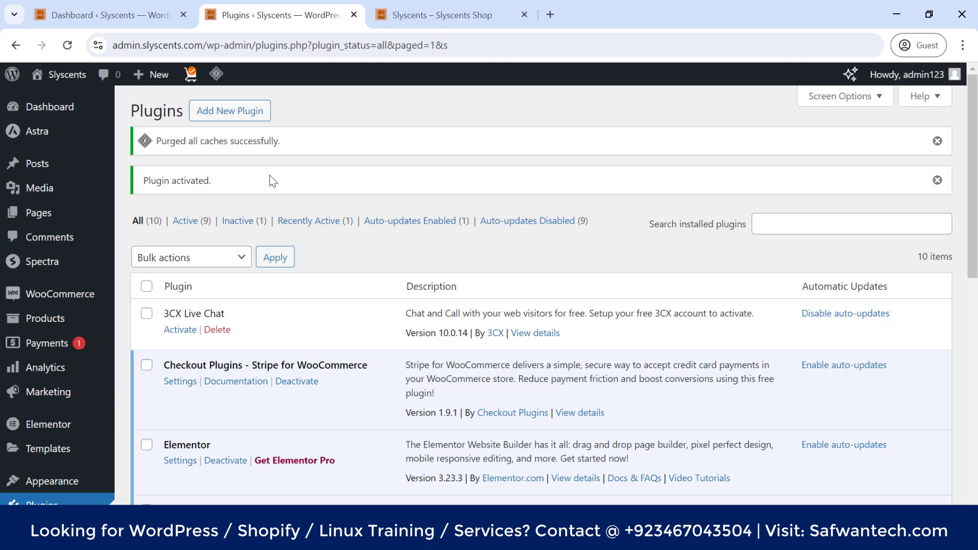
Open the page for adding plugins and show its zip upload form and featured plugins
{"action": "left_click", "coordinate": [224, 109]}
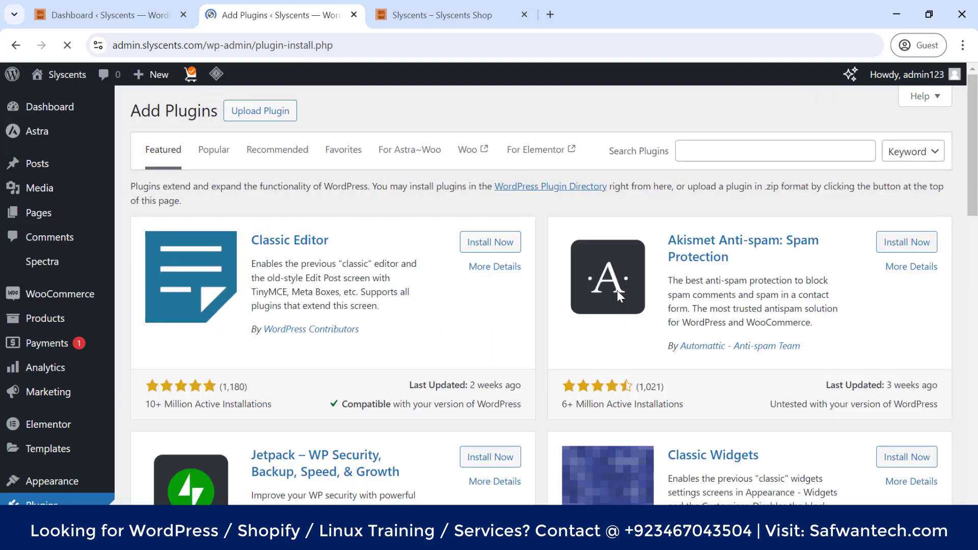
{"action": "left_click", "coordinate": [271, 111]}
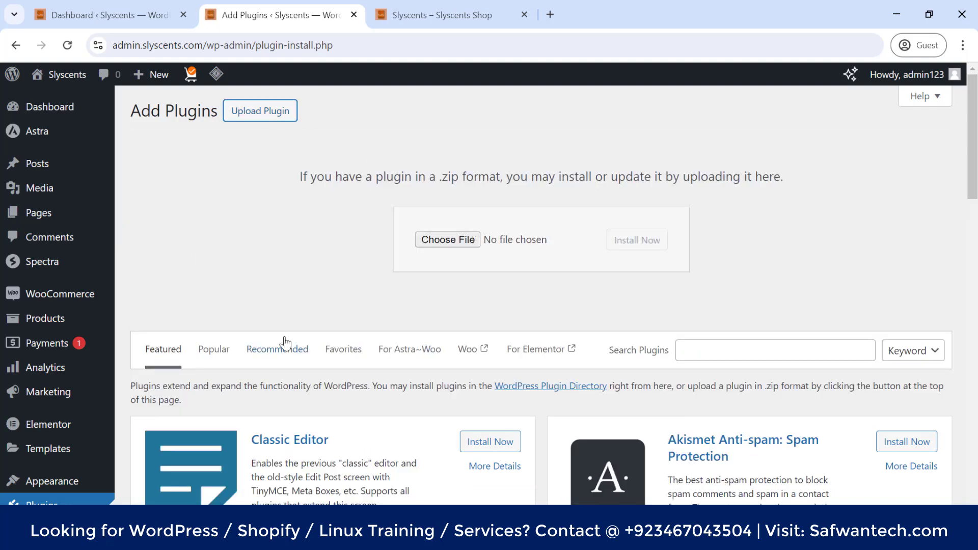
{"action": "scroll", "coordinate": [595, 312], "scroll_direction": "down", "scroll_amount": 10}
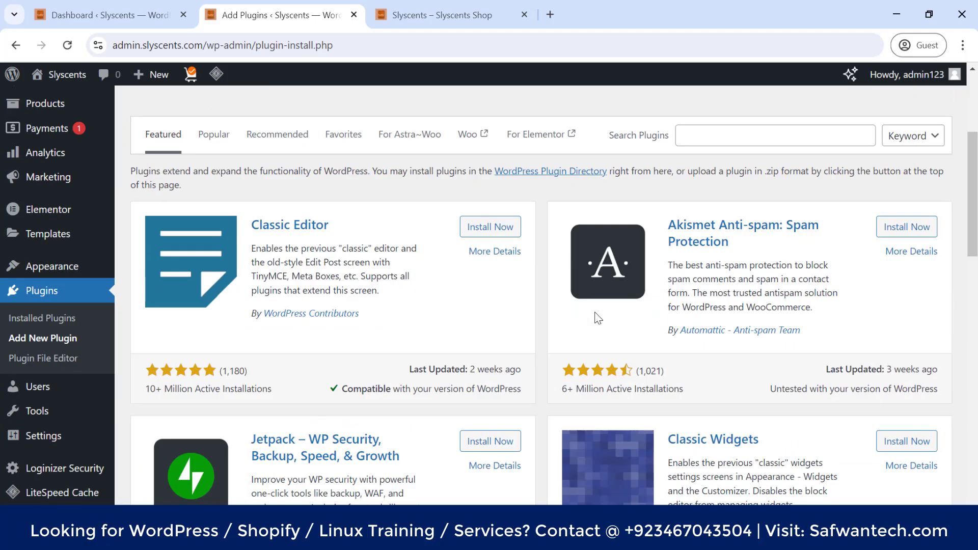
{"action": "scroll", "coordinate": [316, 357], "scroll_direction": "up", "scroll_amount": 8}
{"action": "scroll", "coordinate": [135, 356], "scroll_direction": "down", "scroll_amount": 4}
Return to the installed plugins list and read the Elementor plugin's description
{"action": "left_click", "coordinate": [41, 319]}
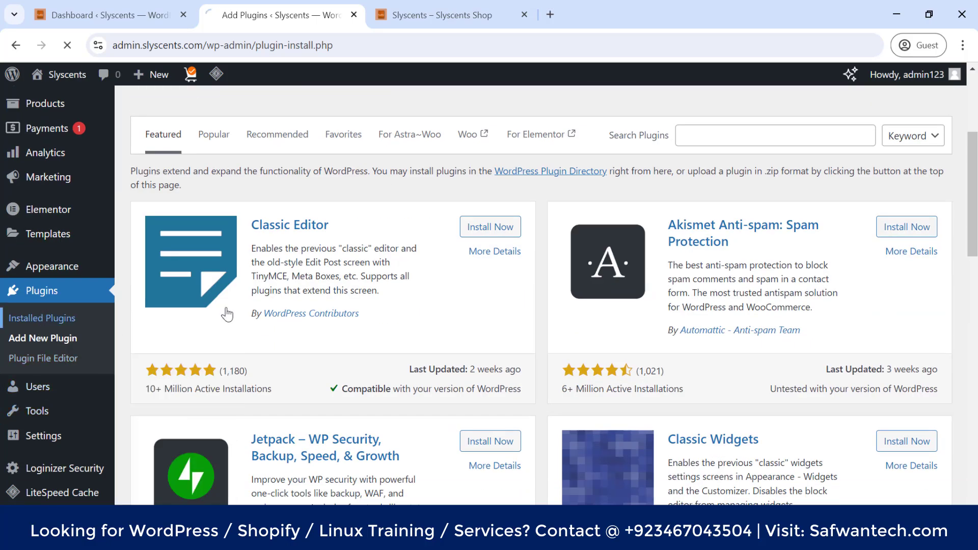
{"action": "scroll", "coordinate": [257, 267], "scroll_direction": "down", "scroll_amount": 3}
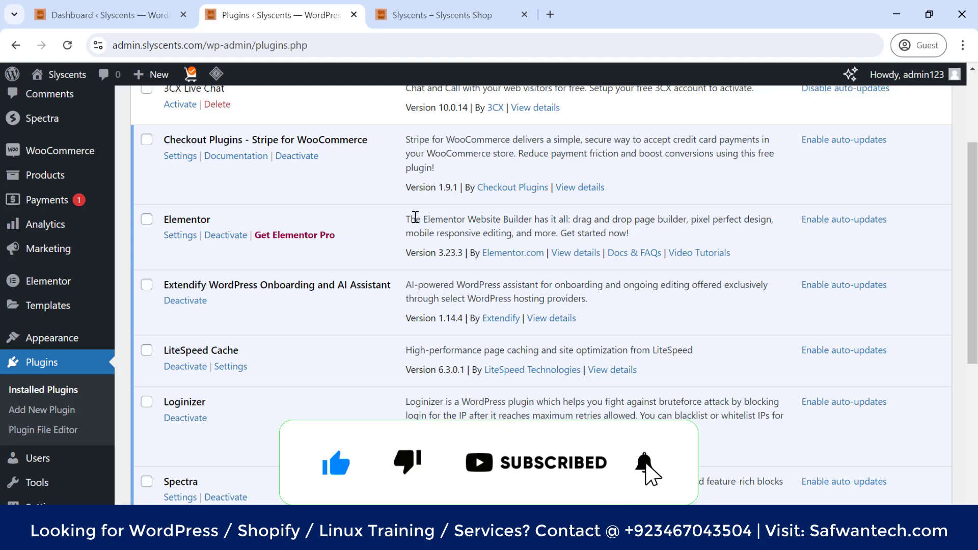
{"action": "left_click_drag", "start_coordinate": [687, 219], "coordinate": [578, 216]}
{"action": "left_click", "coordinate": [578, 218]}
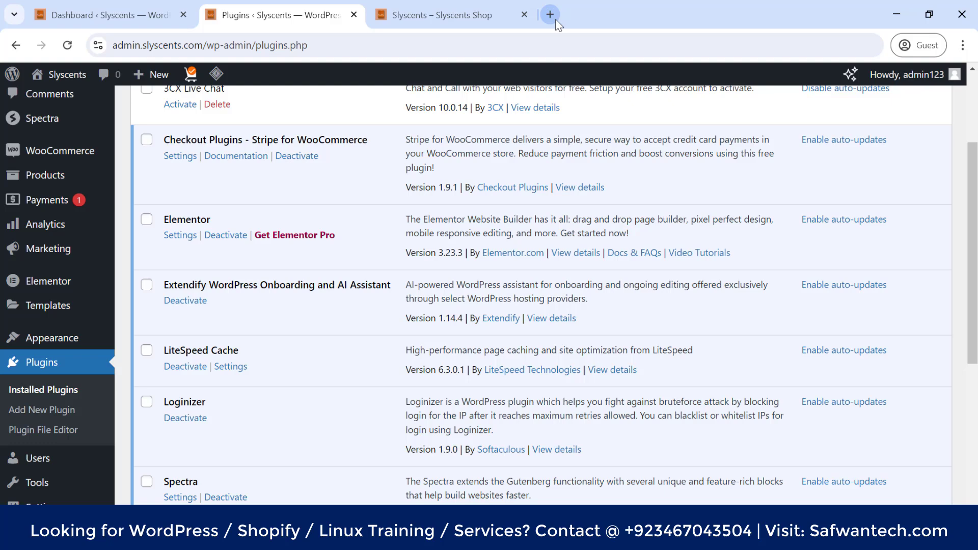
{"action": "scroll", "coordinate": [789, 415], "scroll_direction": "up", "scroll_amount": 2}
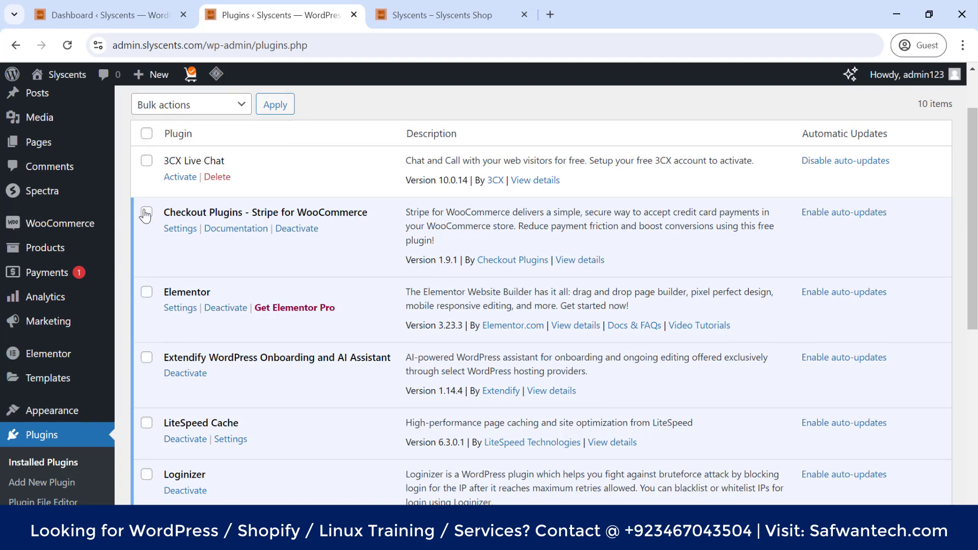
{"action": "scroll", "coordinate": [145, 215], "scroll_direction": "up", "scroll_amount": 2}
{"action": "mouse_move", "coordinate": [37, 108]}
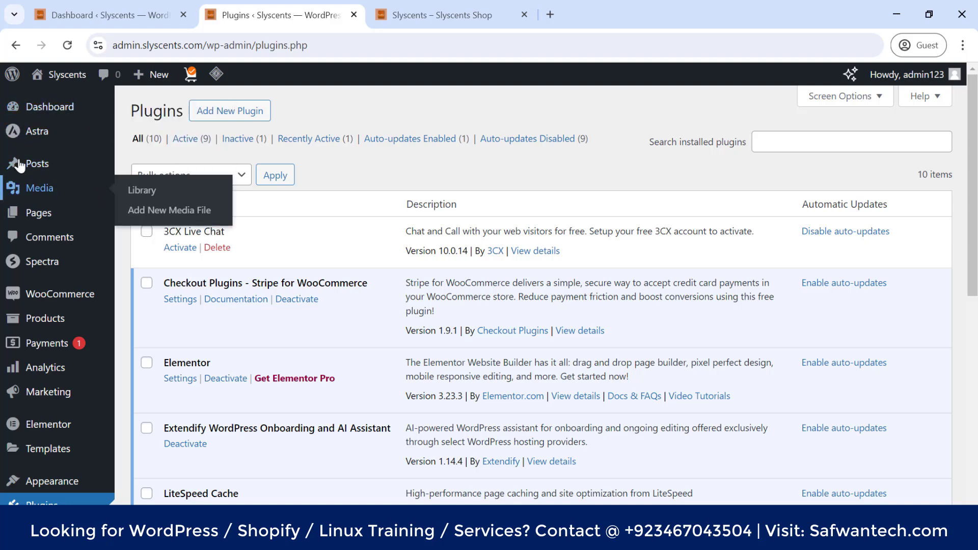
{"action": "mouse_move", "coordinate": [22, 296]}
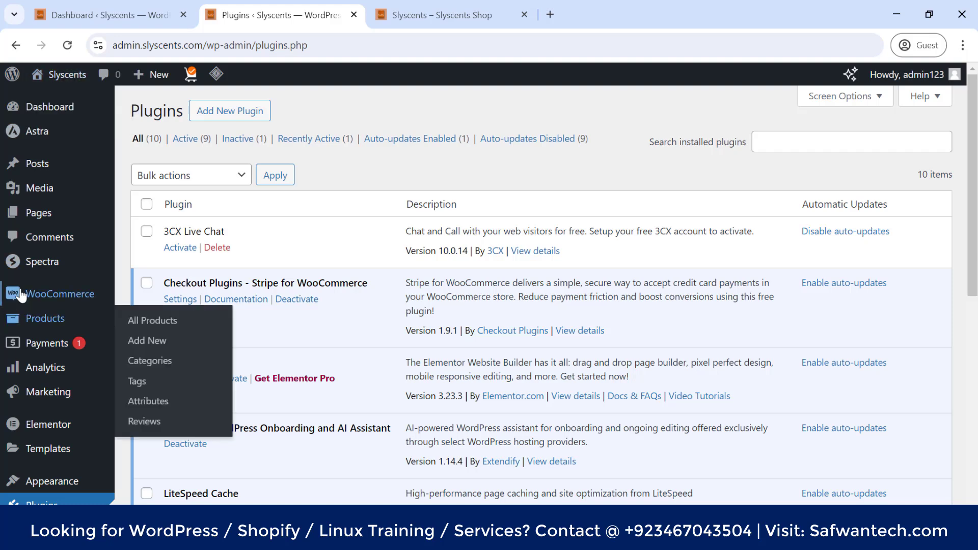
{"action": "mouse_move", "coordinate": [84, 117]}
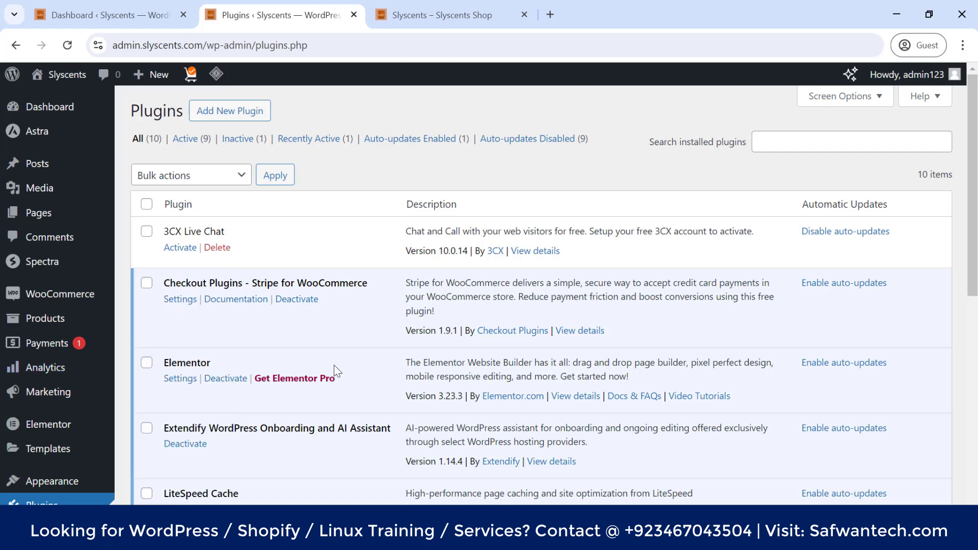
Open Elementor's System Info page in a new tab and look through its server and WordPress environment sections
{"action": "scroll", "coordinate": [335, 370], "scroll_direction": "down", "scroll_amount": 4}
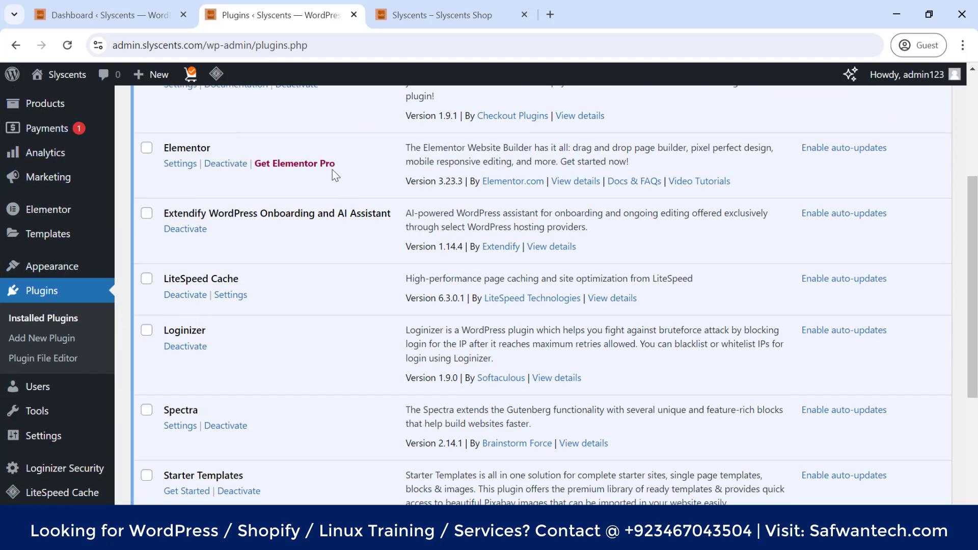
{"action": "mouse_move", "coordinate": [28, 214]}
{"action": "mouse_move", "coordinate": [67, 211]}
{"action": "mouse_move", "coordinate": [60, 243]}
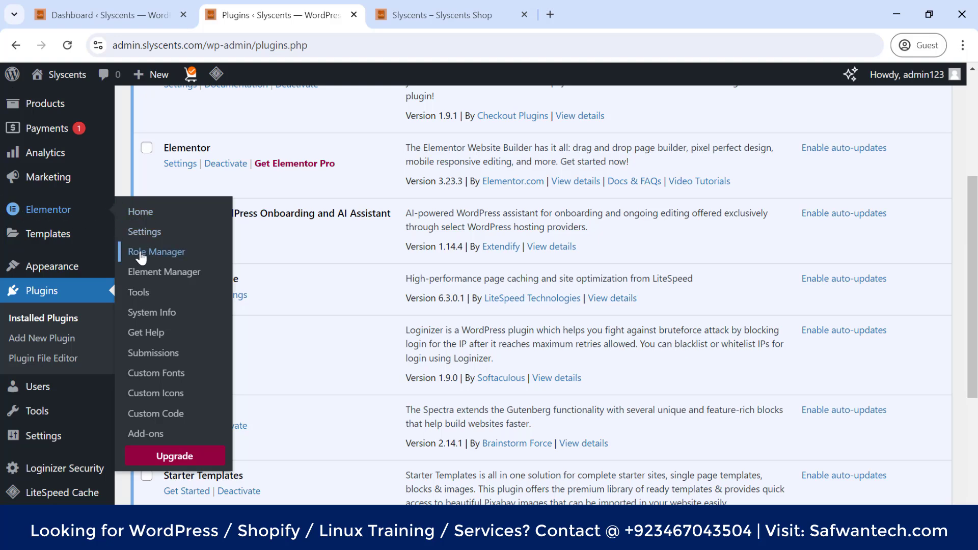
{"action": "right_click", "coordinate": [164, 317]}
{"action": "left_click", "coordinate": [183, 325]}
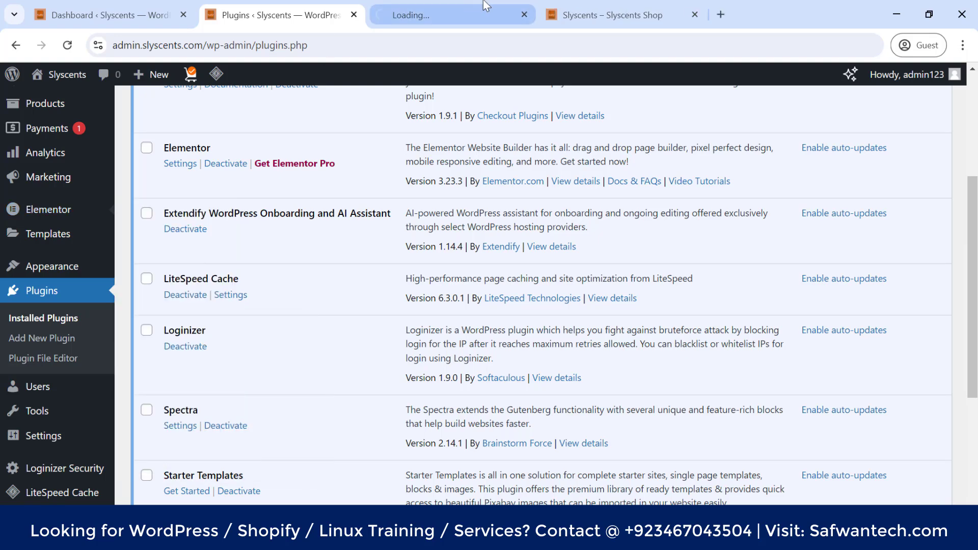
{"action": "left_click", "coordinate": [460, 12]}
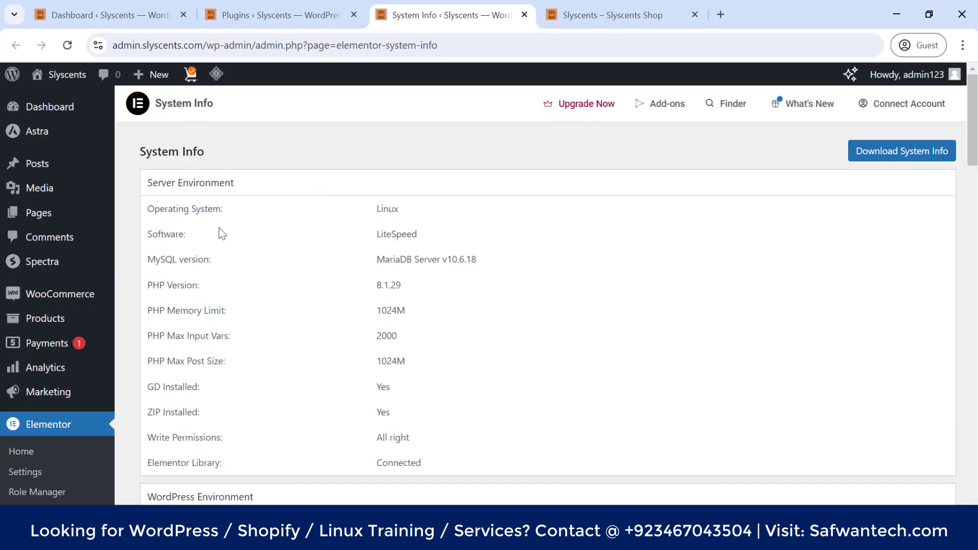
{"action": "scroll", "coordinate": [16, 458], "scroll_direction": "down", "scroll_amount": 6}
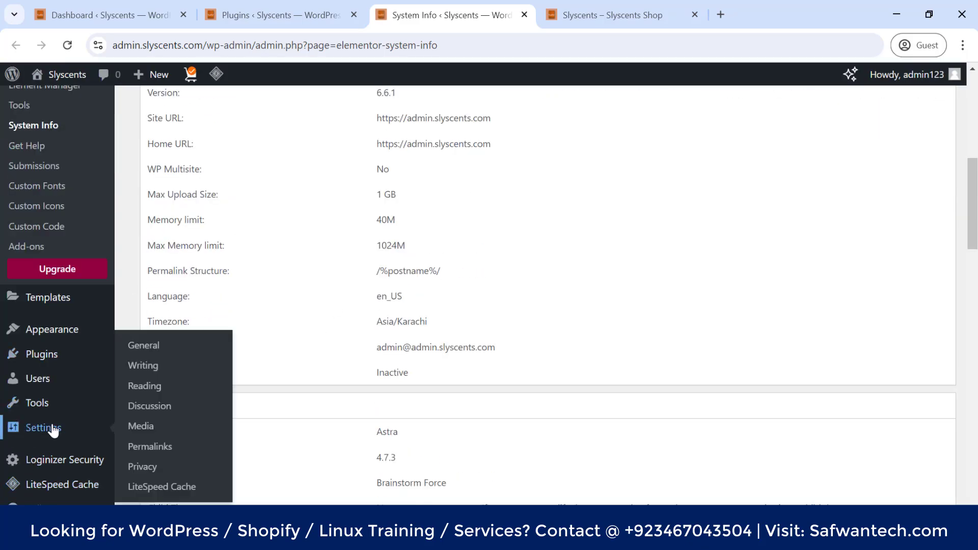
{"action": "scroll", "coordinate": [448, 303], "scroll_direction": "up", "scroll_amount": 6}
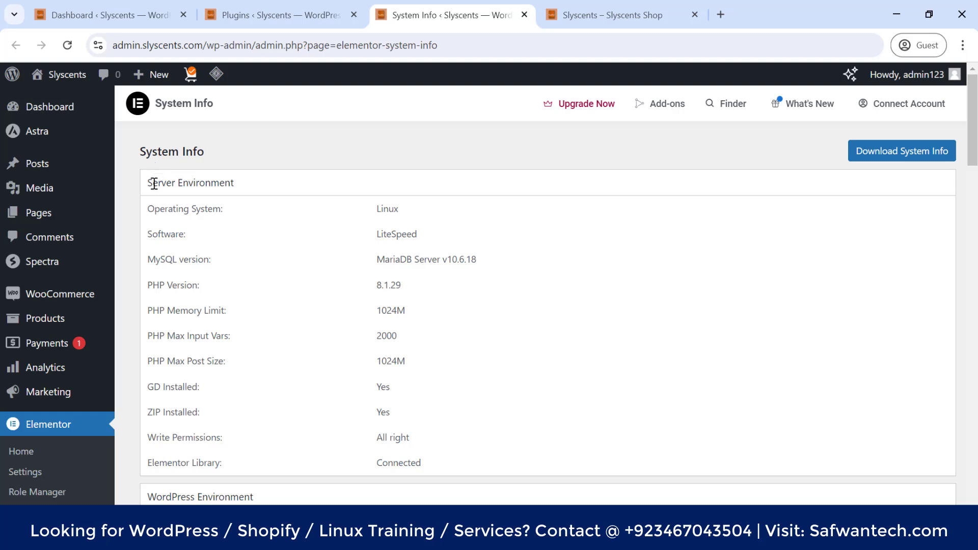
Go back to the installed plugins list and look over the active plugins around Elementor
{"action": "left_click", "coordinate": [323, 16]}
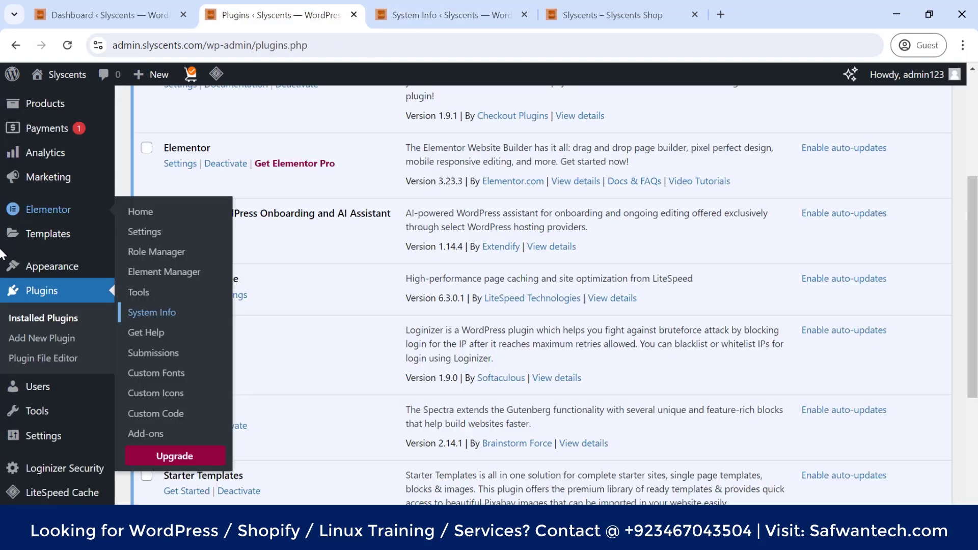
{"action": "left_click", "coordinate": [377, 307]}
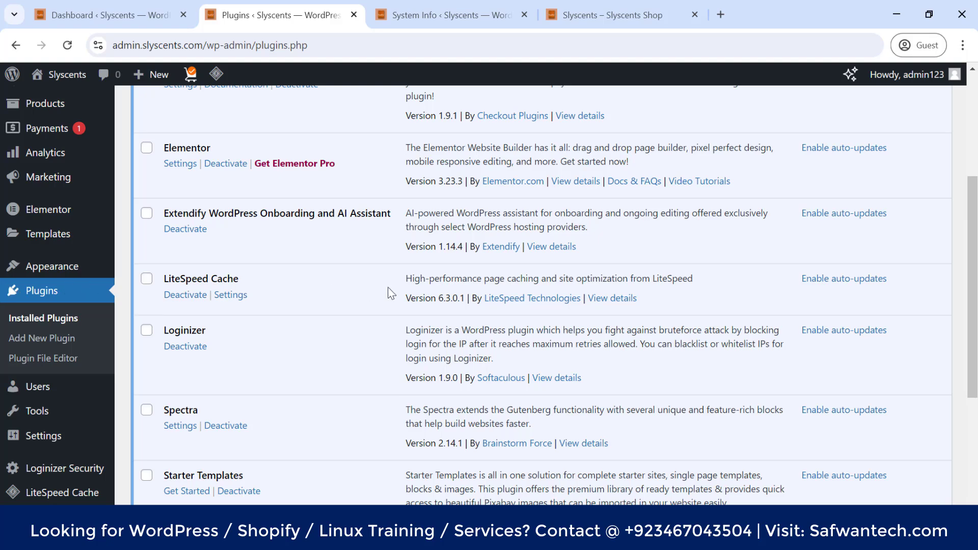
{"action": "scroll", "coordinate": [302, 168], "scroll_direction": "up", "scroll_amount": 2}
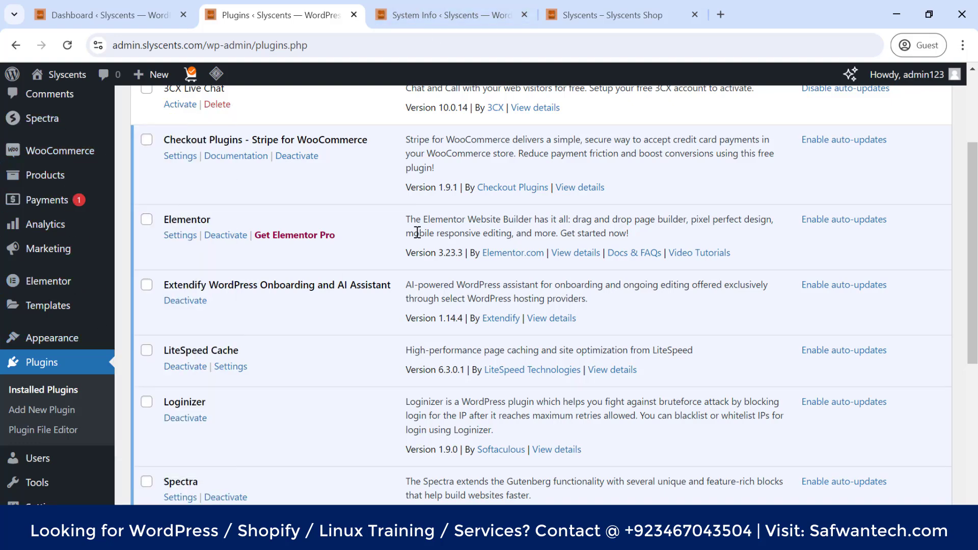
Examine the MySQL version, PHP version, memory limit, max input vars and max post size in Elementor's System Info
{"action": "left_click", "coordinate": [392, 15]}
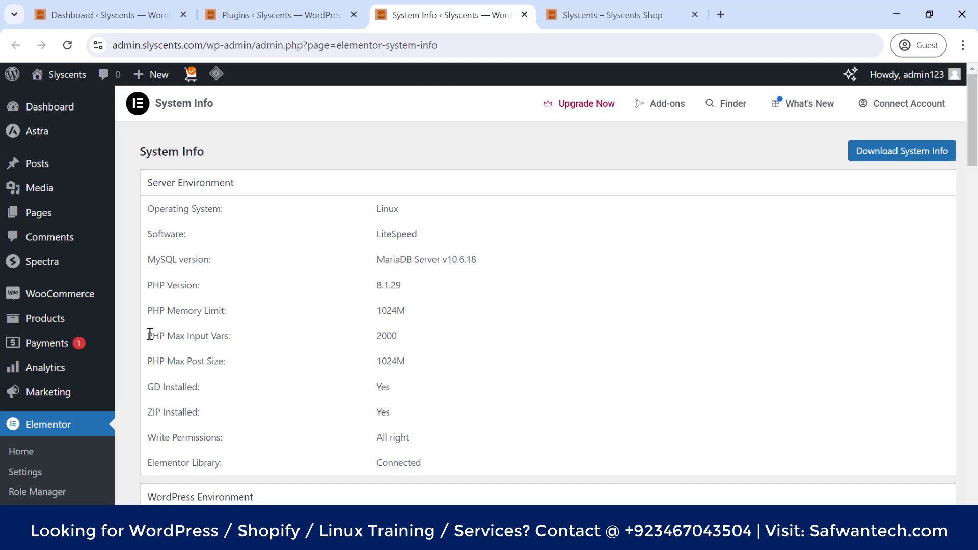
{"action": "left_click_drag", "start_coordinate": [148, 336], "coordinate": [206, 311]}
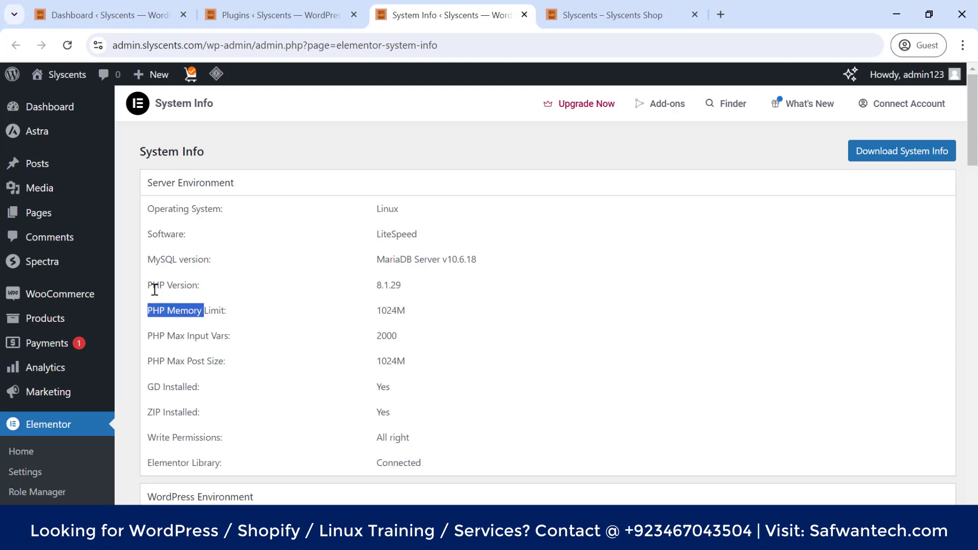
{"action": "left_click_drag", "start_coordinate": [152, 284], "coordinate": [192, 285]}
{"action": "left_click_drag", "start_coordinate": [145, 259], "coordinate": [203, 261]}
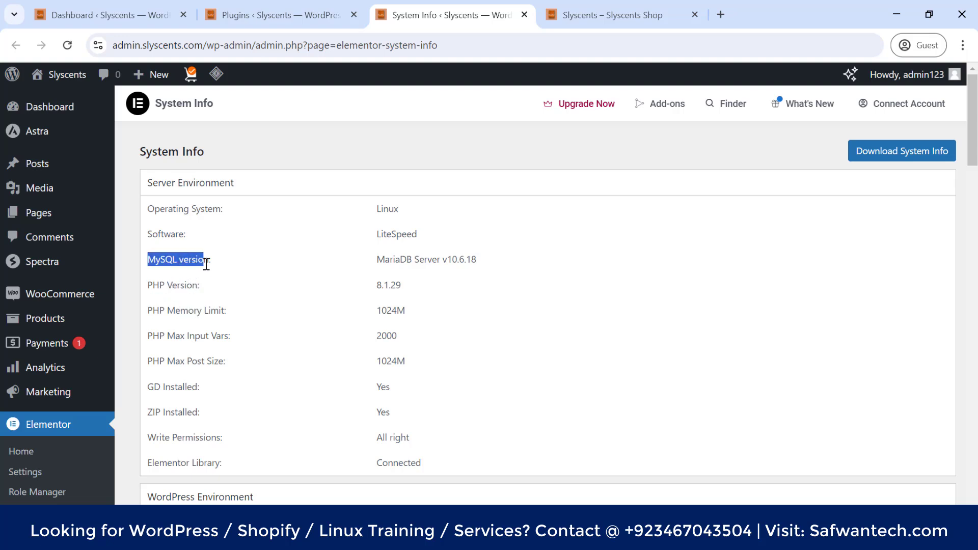
{"action": "left_click", "coordinate": [377, 284]}
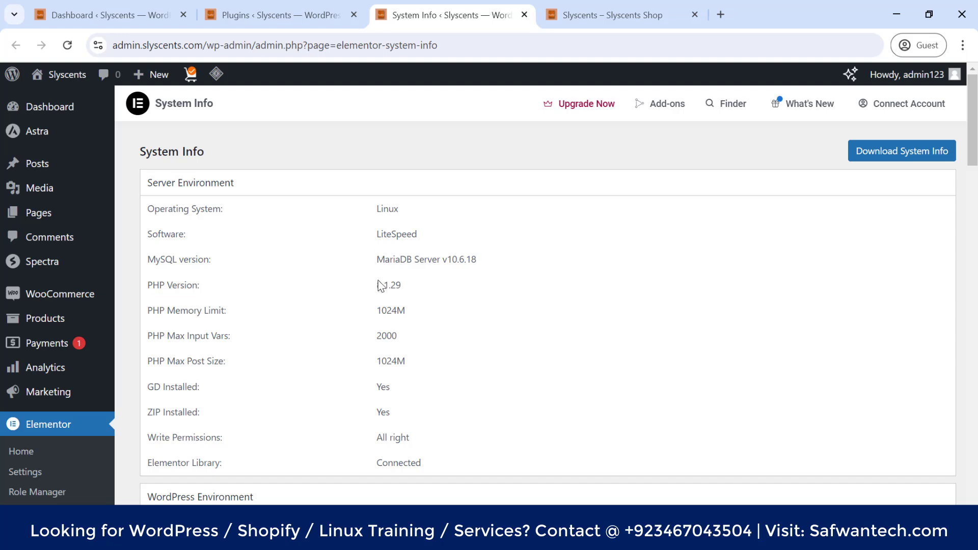
{"action": "left_click_drag", "start_coordinate": [377, 259], "coordinate": [380, 334]}
{"action": "left_click", "coordinate": [383, 357]}
Check the Elementor Library connection status in the Server Environment section
{"action": "left_click_drag", "start_coordinate": [152, 463], "coordinate": [228, 466]}
{"action": "left_click", "coordinate": [231, 467]}
{"action": "left_click_drag", "start_coordinate": [148, 463], "coordinate": [368, 473]}
{"action": "left_click_drag", "start_coordinate": [437, 463], "coordinate": [350, 472]}
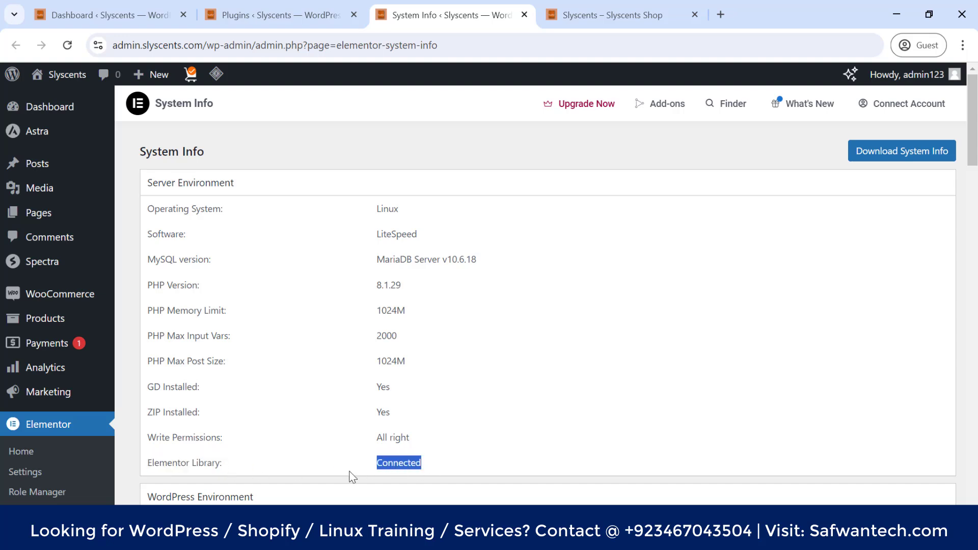
Check the Write Permissions status in the Server Environment section, and return to the installed plugins list
{"action": "left_click_drag", "start_coordinate": [148, 438], "coordinate": [251, 440]}
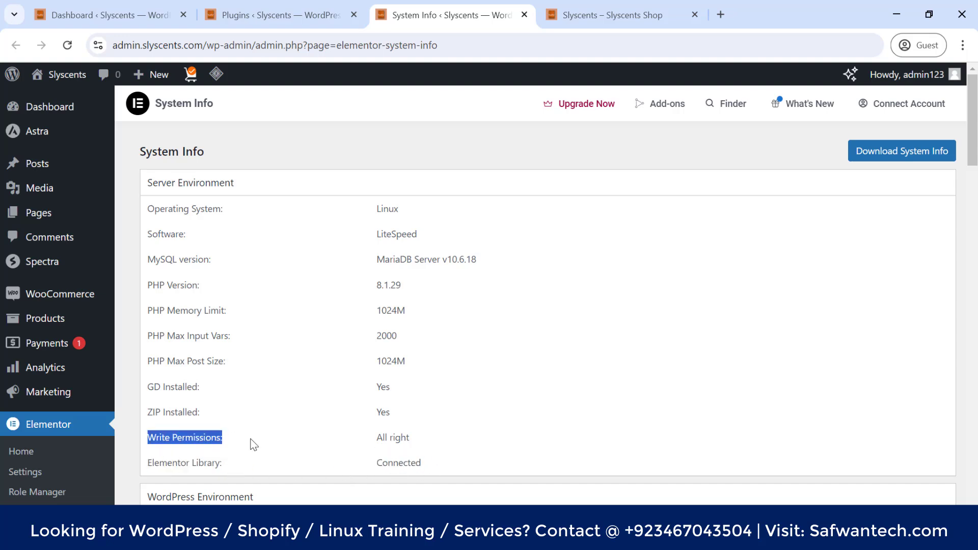
{"action": "left_click_drag", "start_coordinate": [363, 437], "coordinate": [424, 437]}
{"action": "triple_click", "coordinate": [379, 442]}
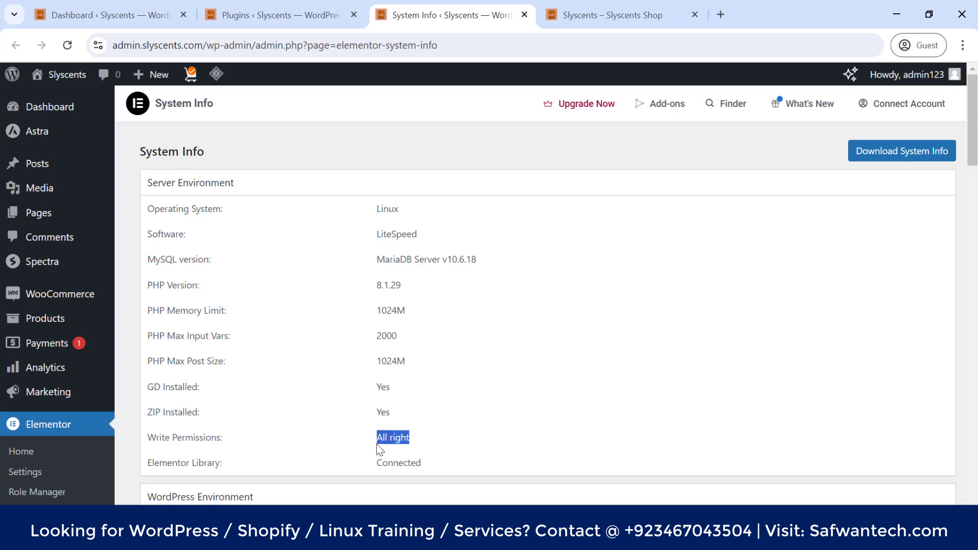
{"action": "triple_click", "coordinate": [152, 440]}
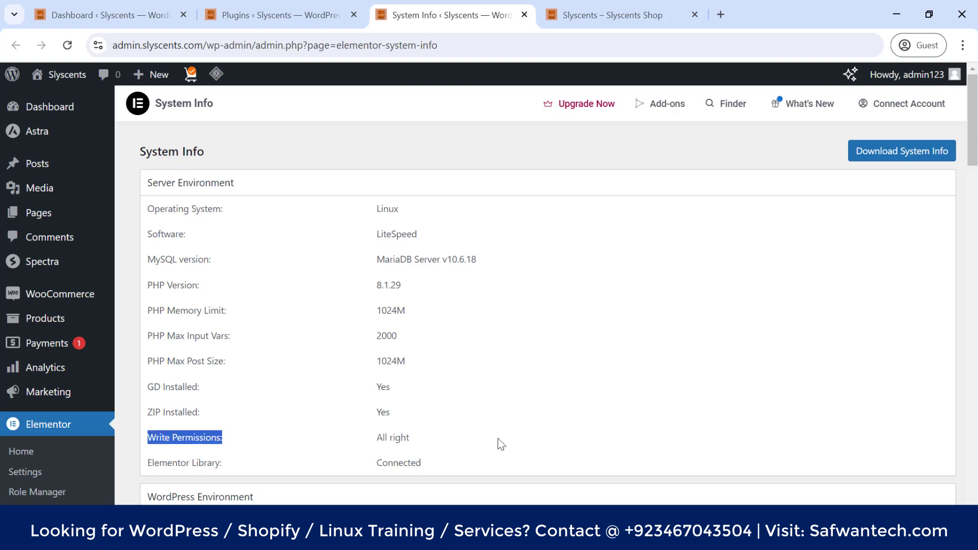
{"action": "double_click", "coordinate": [158, 440]}
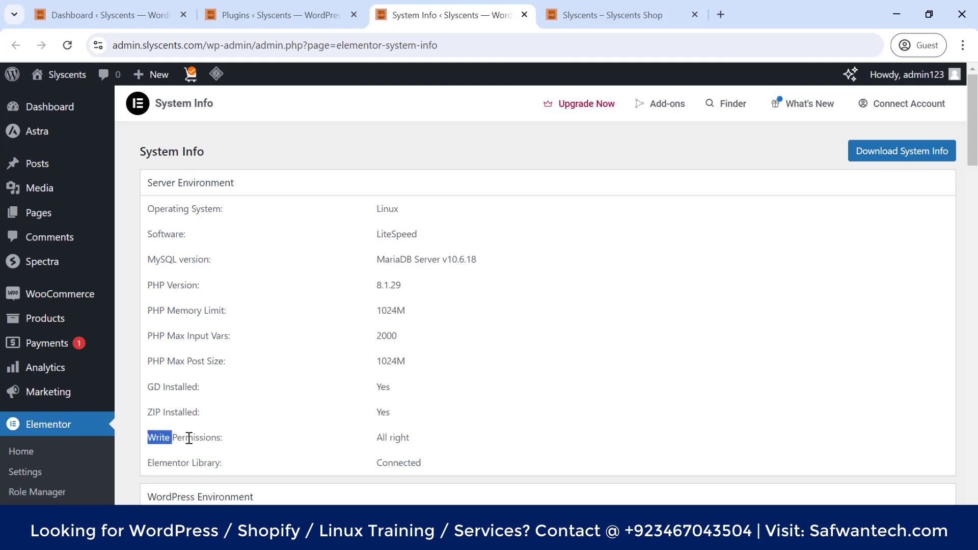
{"action": "triple_click", "coordinate": [180, 439]}
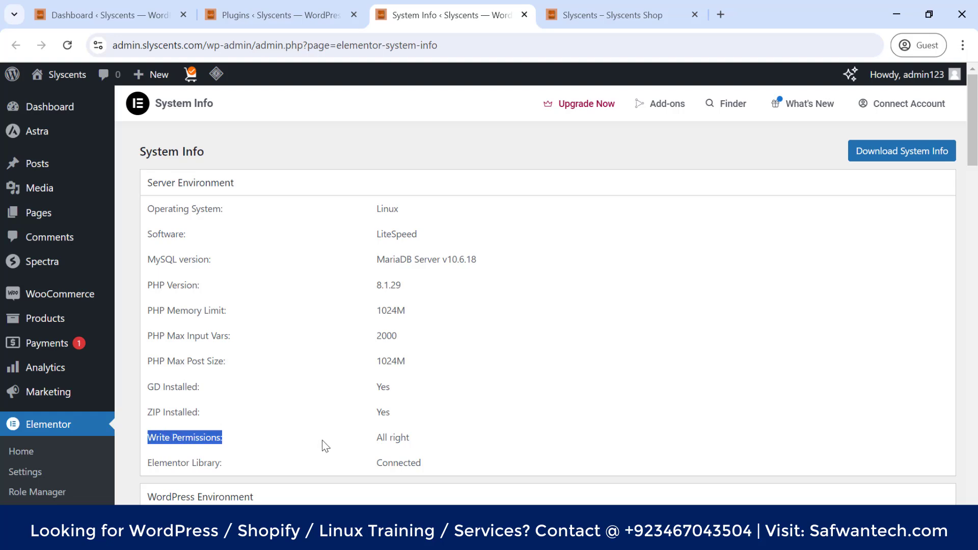
{"action": "left_click_drag", "start_coordinate": [422, 446], "coordinate": [382, 412]}
{"action": "left_click", "coordinate": [337, 6]}
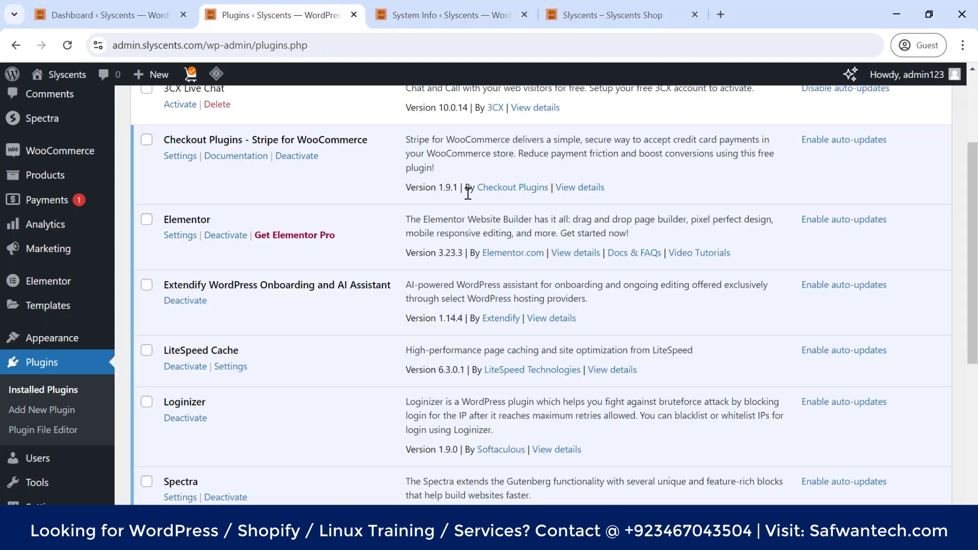
Return to Elementor's System Info and check the PHP Max Post Size in the Server Environment section
{"action": "left_click", "coordinate": [438, 8]}
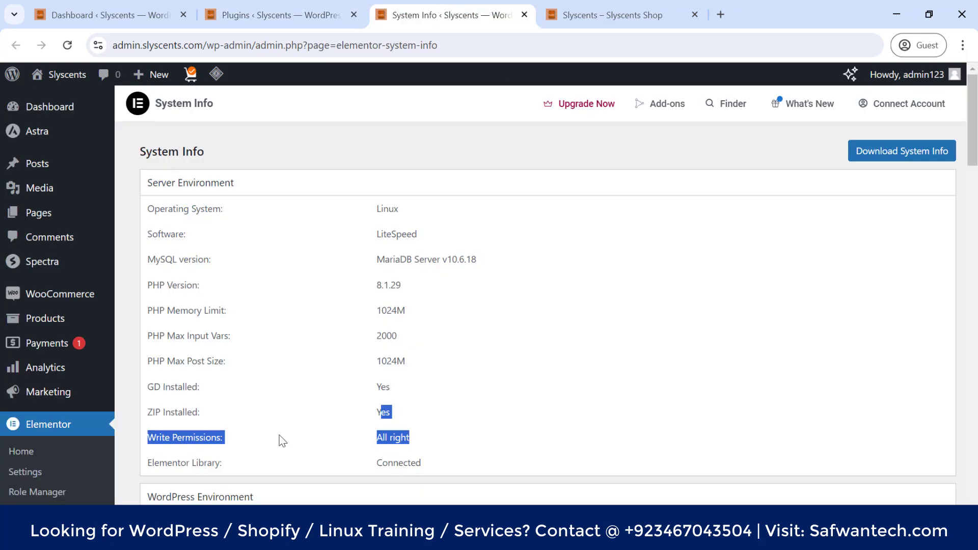
{"action": "left_click", "coordinate": [214, 441]}
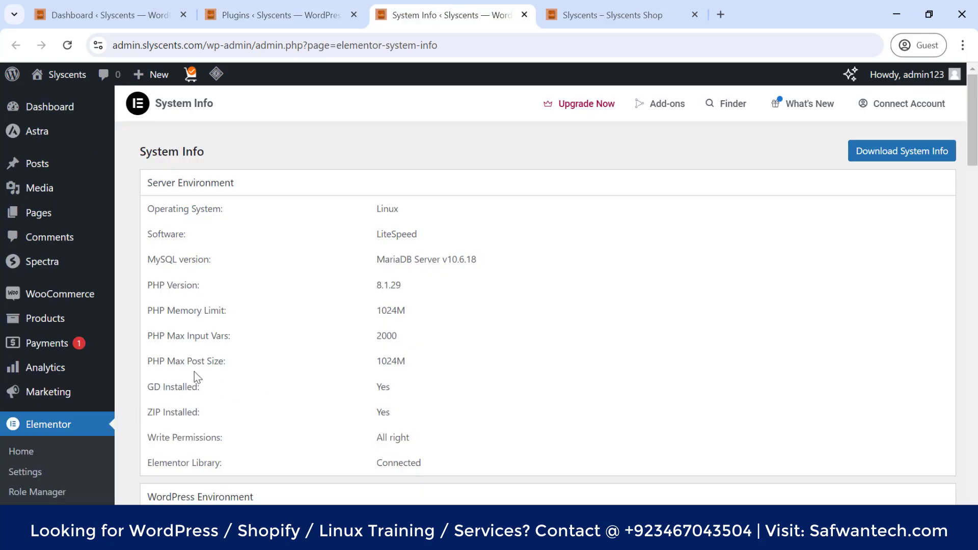
{"action": "double_click", "coordinate": [392, 363]}
Examine the WordPress Environment, Theme, User and Active Plugins sections of System Info, including each plugin's version and author
{"action": "scroll", "coordinate": [415, 360], "scroll_direction": "down", "scroll_amount": 3}
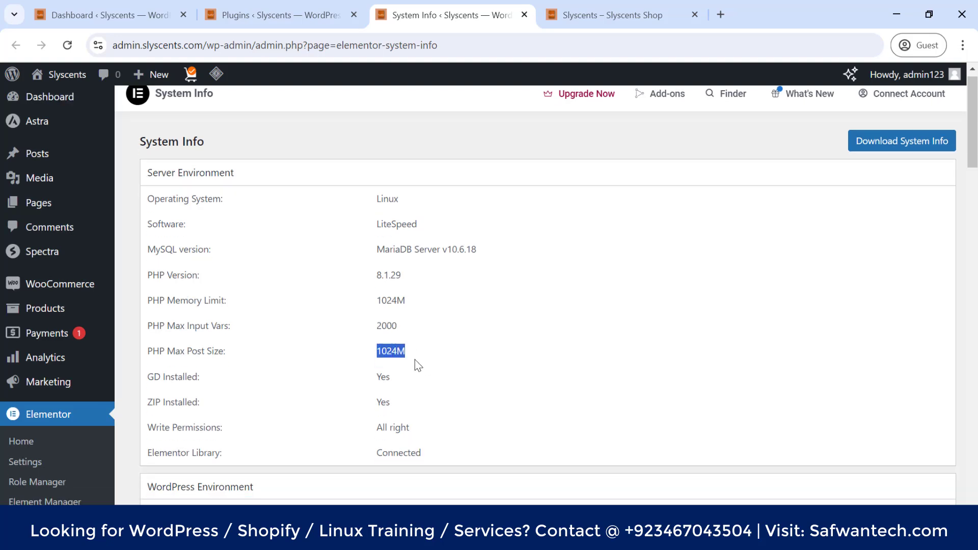
{"action": "scroll", "coordinate": [482, 322], "scroll_direction": "down", "scroll_amount": 3}
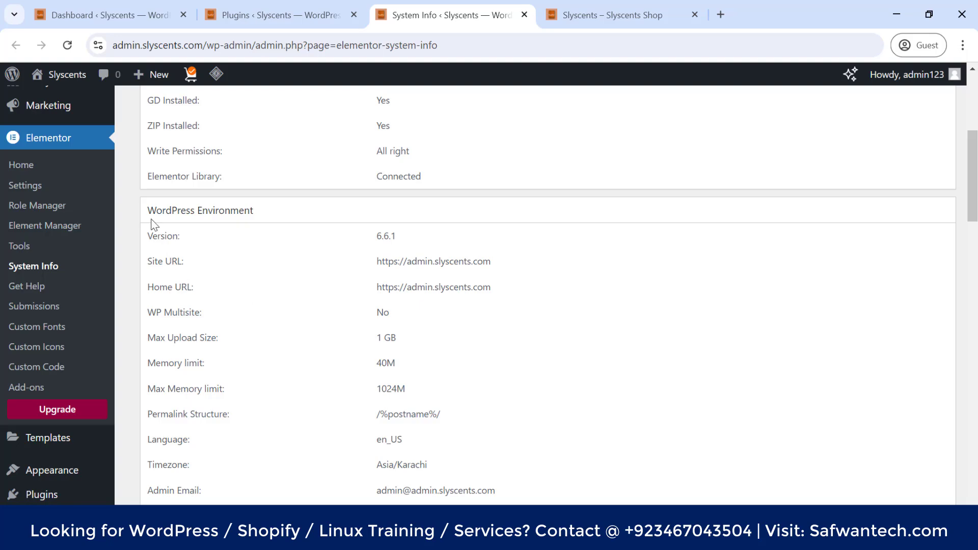
{"action": "scroll", "coordinate": [387, 343], "scroll_direction": "down", "scroll_amount": 8}
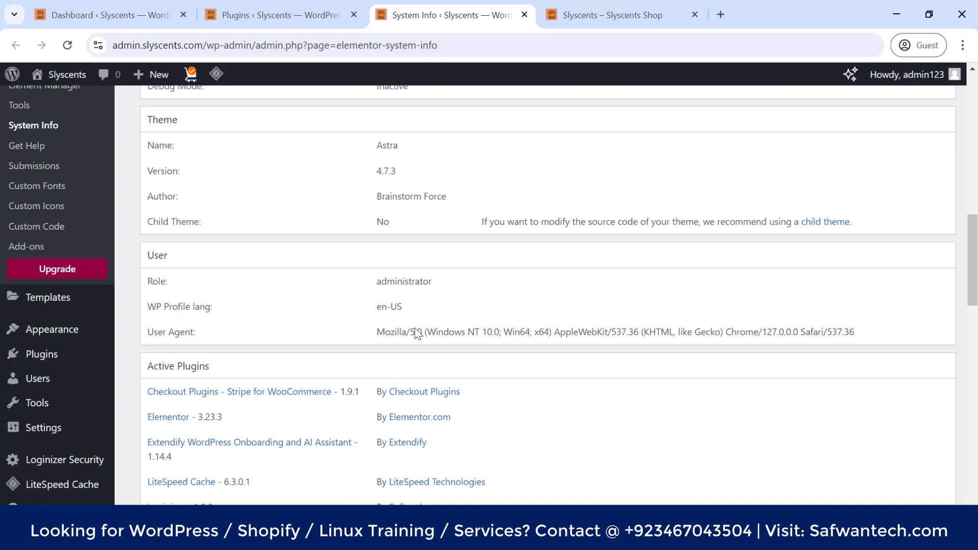
{"action": "scroll", "coordinate": [246, 350], "scroll_direction": "down", "scroll_amount": 3}
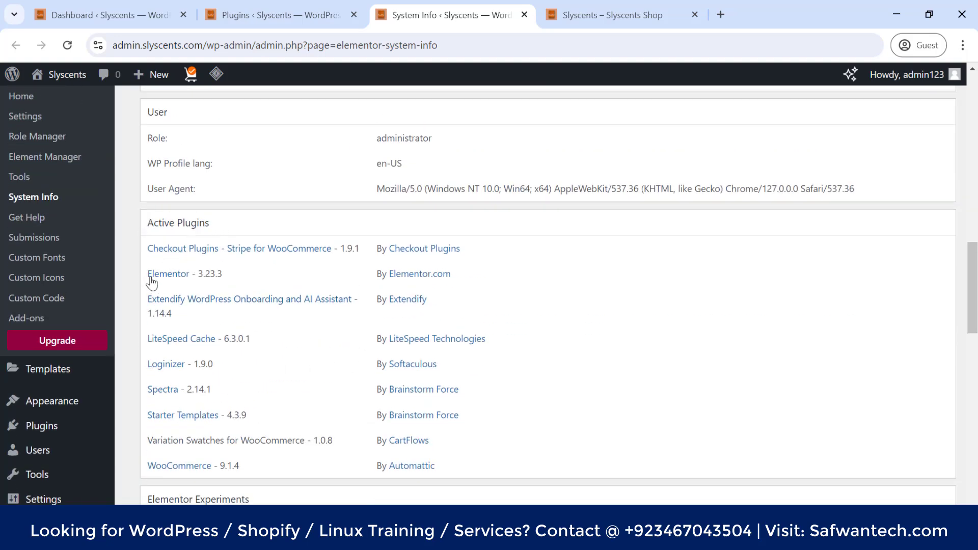
{"action": "scroll", "coordinate": [214, 278], "scroll_direction": "up", "scroll_amount": 1}
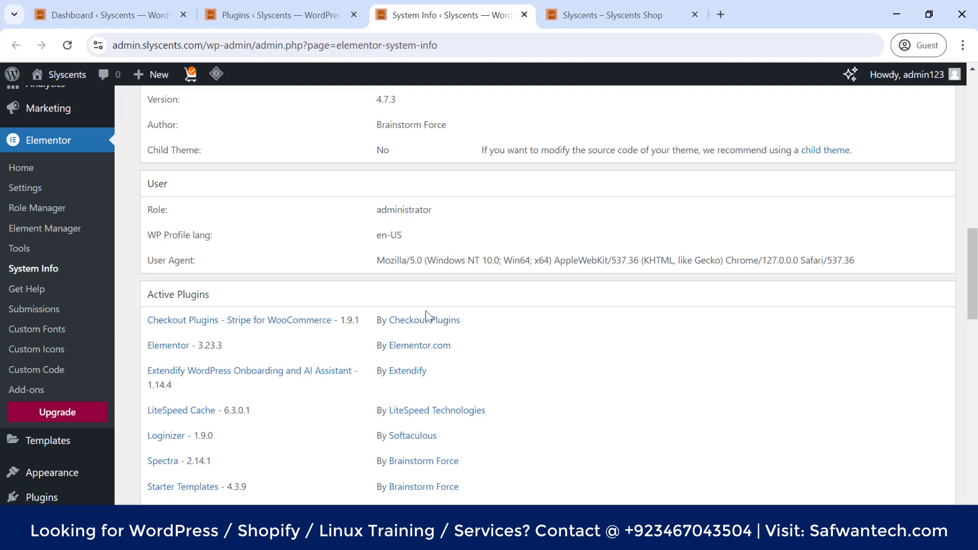
{"action": "scroll", "coordinate": [379, 327], "scroll_direction": "down", "scroll_amount": 1}
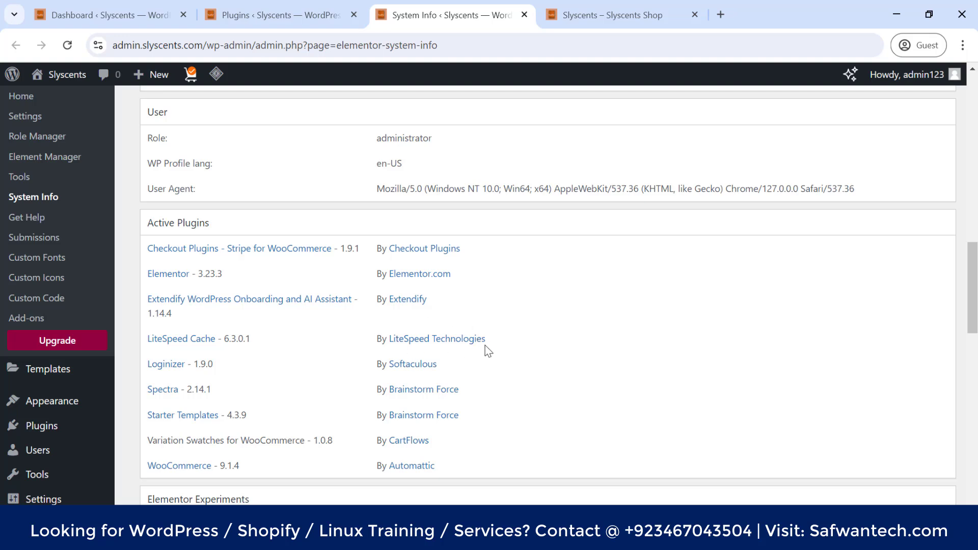
{"action": "scroll", "coordinate": [479, 347], "scroll_direction": "down", "scroll_amount": 2}
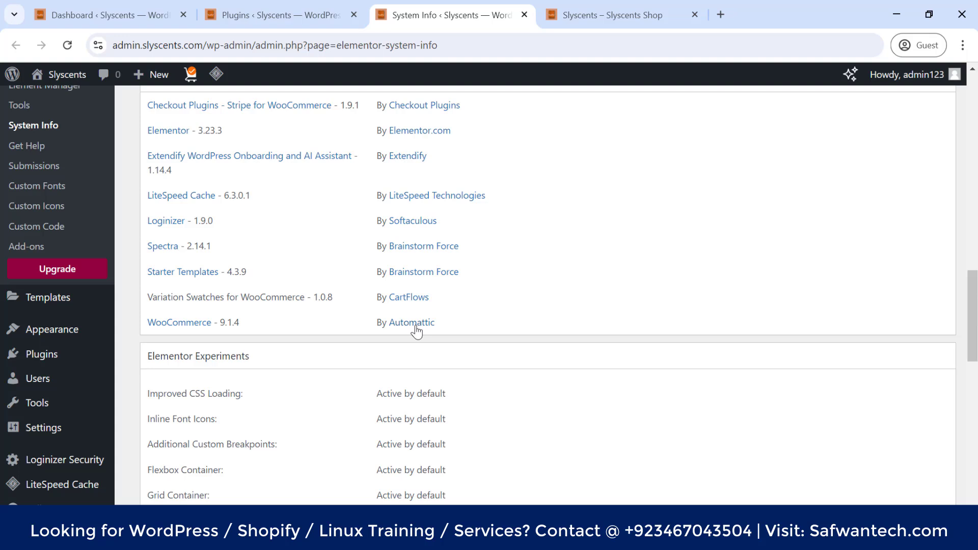
Examine the Elementor Experiments list and check the status of Improved CSS Loading
{"action": "scroll", "coordinate": [416, 331], "scroll_direction": "down", "scroll_amount": 3}
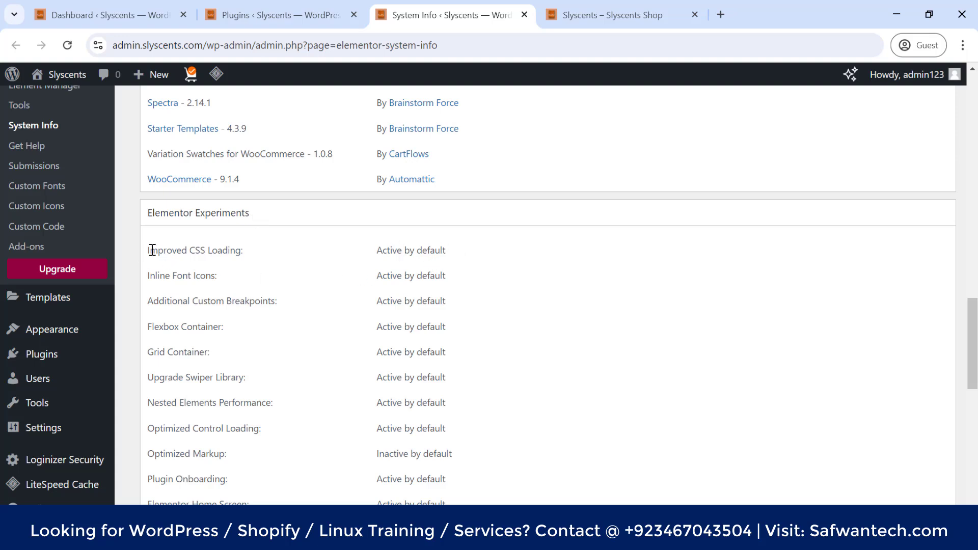
{"action": "left_click_drag", "start_coordinate": [243, 253], "coordinate": [152, 245]}
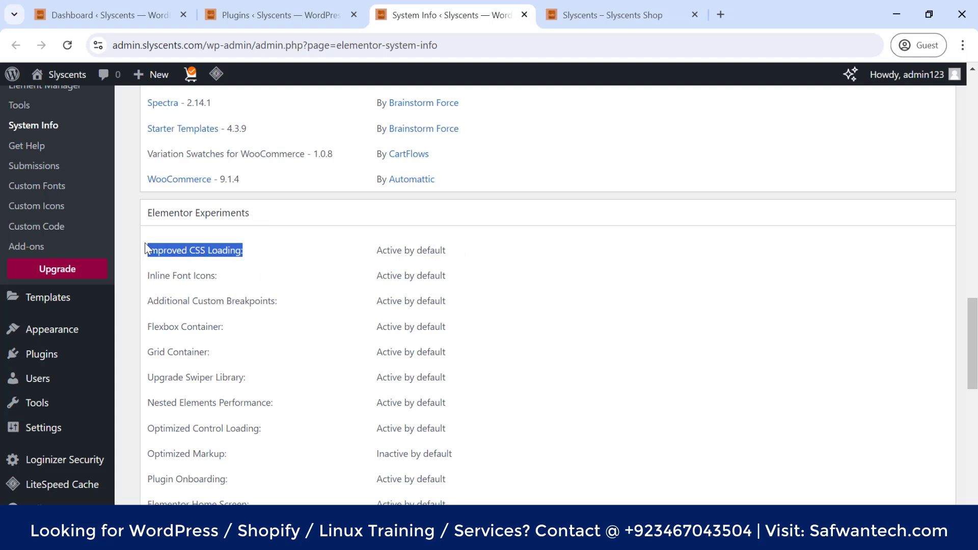
{"action": "double_click", "coordinate": [389, 251]}
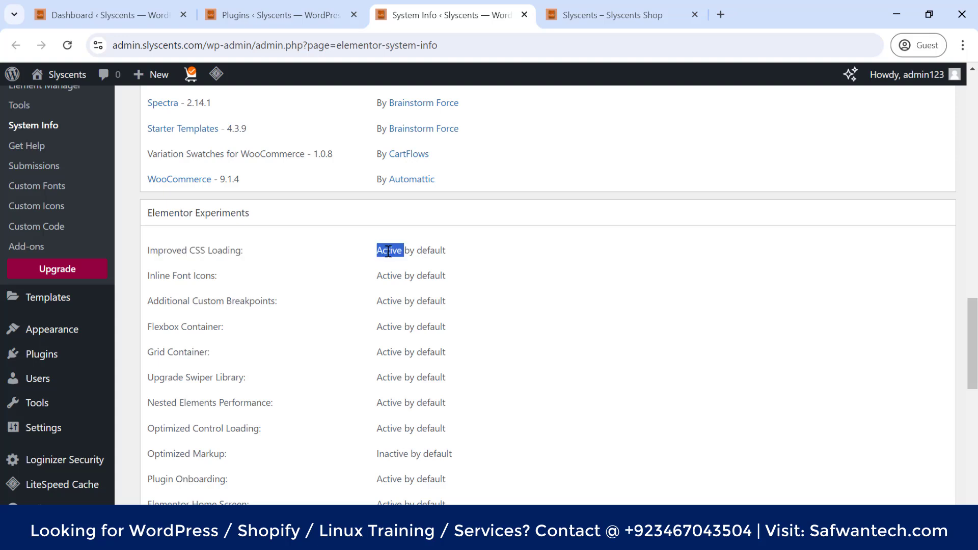
{"action": "left_click", "coordinate": [389, 252]}
{"action": "scroll", "coordinate": [416, 275], "scroll_direction": "down", "scroll_amount": 1}
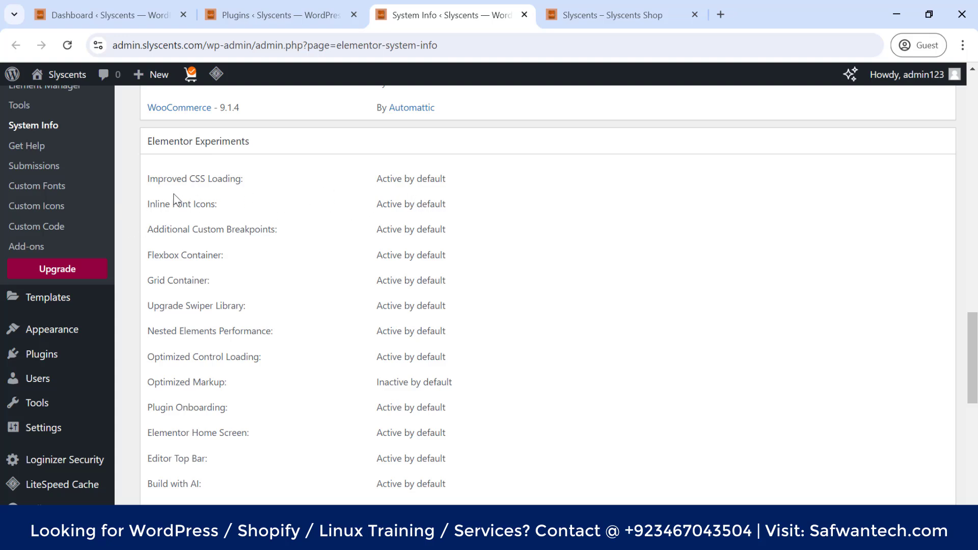
{"action": "left_click_drag", "start_coordinate": [148, 178], "coordinate": [243, 420]}
{"action": "left_click", "coordinate": [244, 421]}
Check the statuses of Pages Panel and Nested Elements in the Elementor Experiments section
{"action": "scroll", "coordinate": [236, 245], "scroll_direction": "down", "scroll_amount": 3}
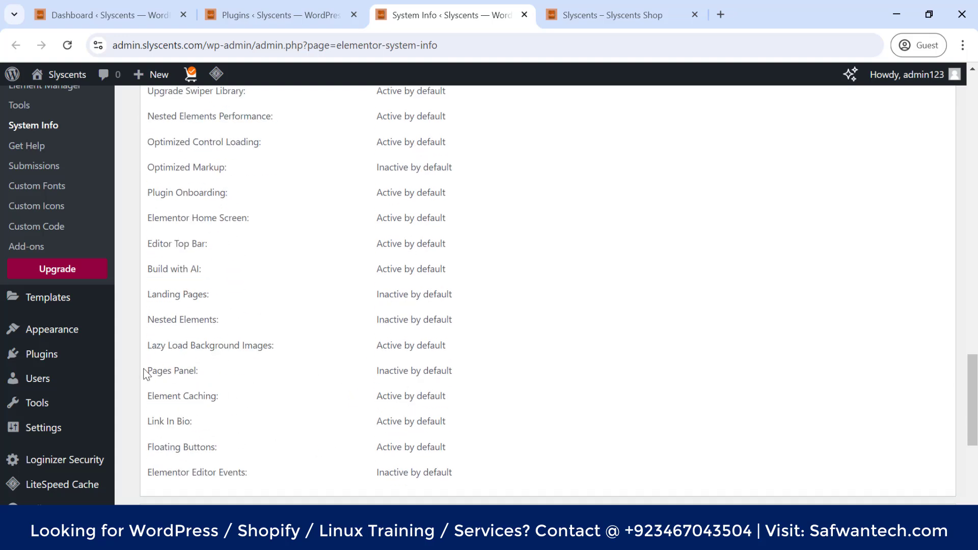
{"action": "left_click_drag", "start_coordinate": [145, 373], "coordinate": [314, 368]}
{"action": "left_click", "coordinate": [372, 369]}
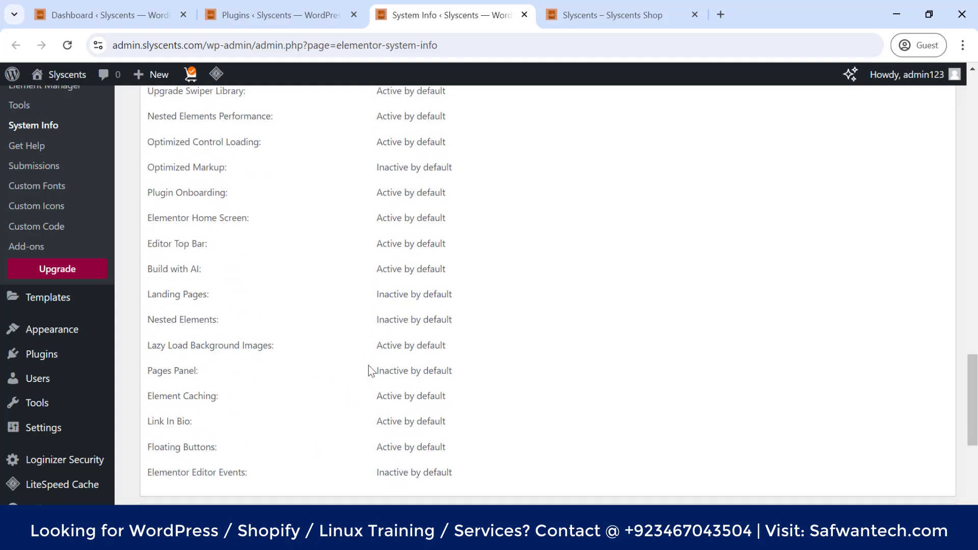
{"action": "triple_click", "coordinate": [415, 373]}
{"action": "left_click", "coordinate": [417, 320]}
{"action": "left_click_drag", "start_coordinate": [375, 321], "coordinate": [473, 333]}
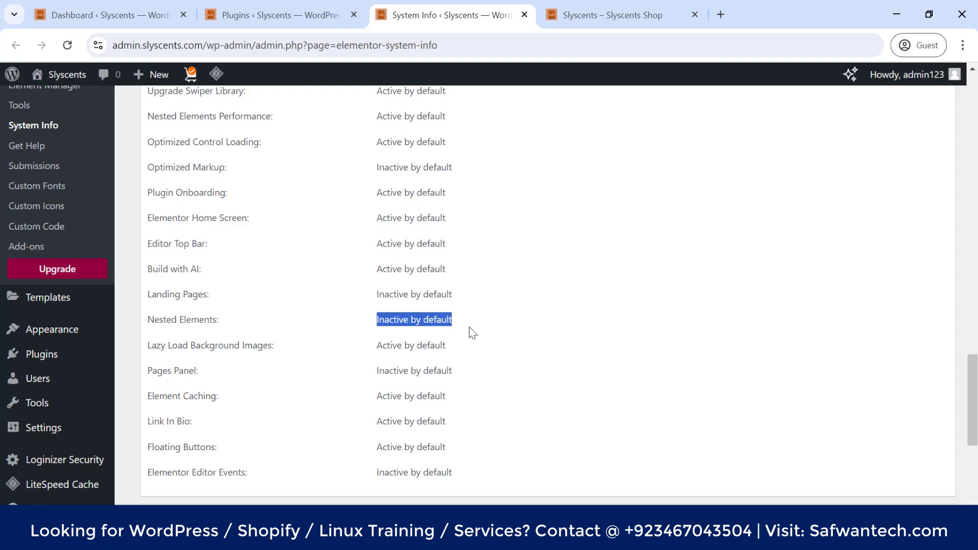
{"action": "left_click", "coordinate": [501, 325]}
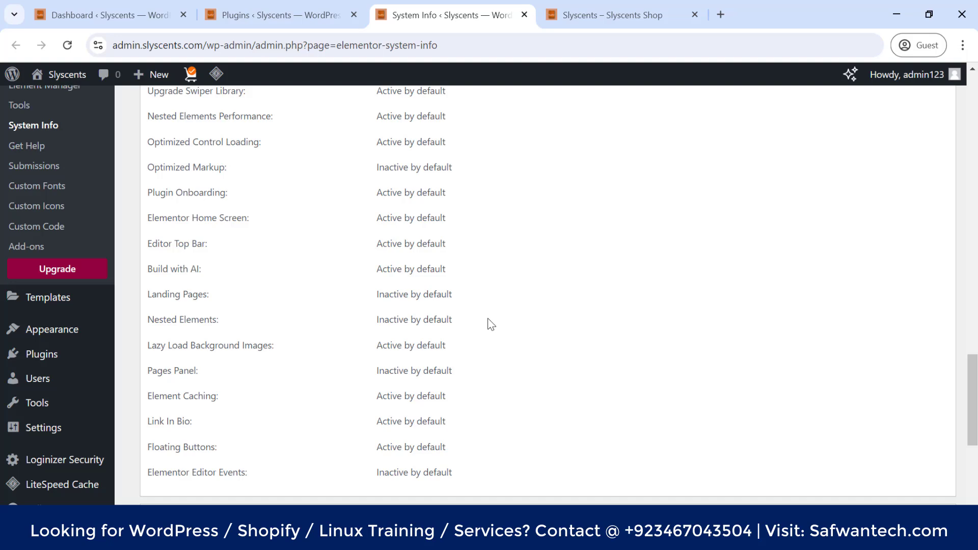
Check the Build with AI and Editor Top Bar statuses among the Elementor Experiments
{"action": "scroll", "coordinate": [491, 325], "scroll_direction": "up", "scroll_amount": 3}
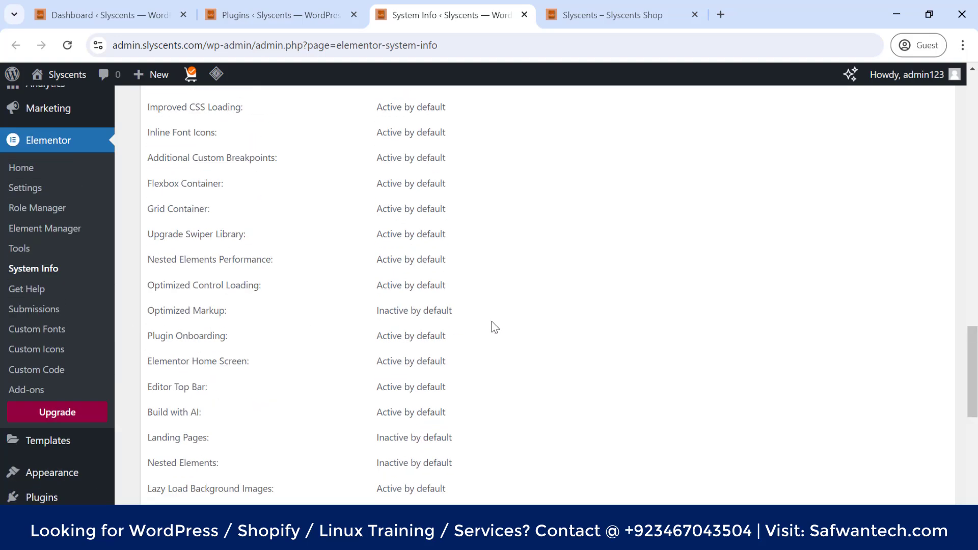
{"action": "scroll", "coordinate": [368, 375], "scroll_direction": "down", "scroll_amount": 5}
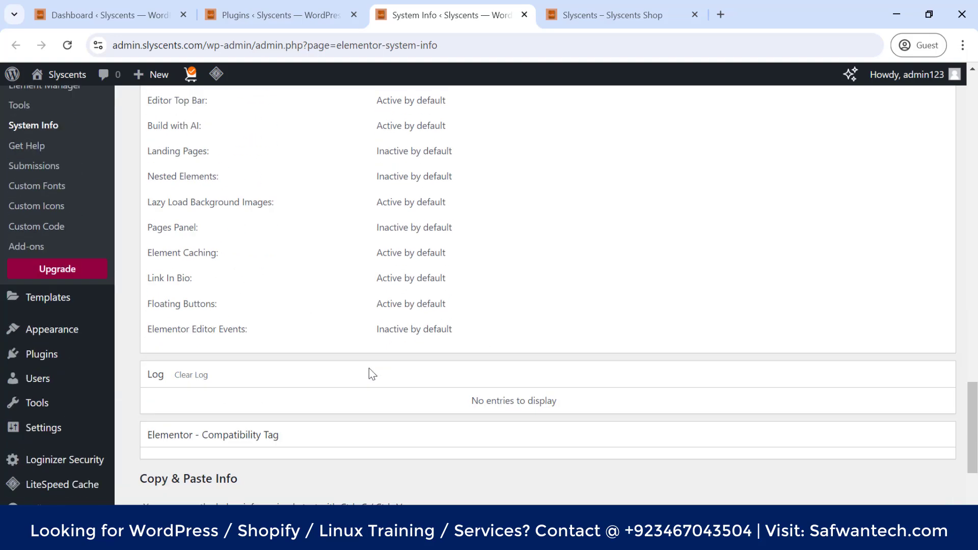
{"action": "scroll", "coordinate": [369, 375], "scroll_direction": "up", "scroll_amount": 1}
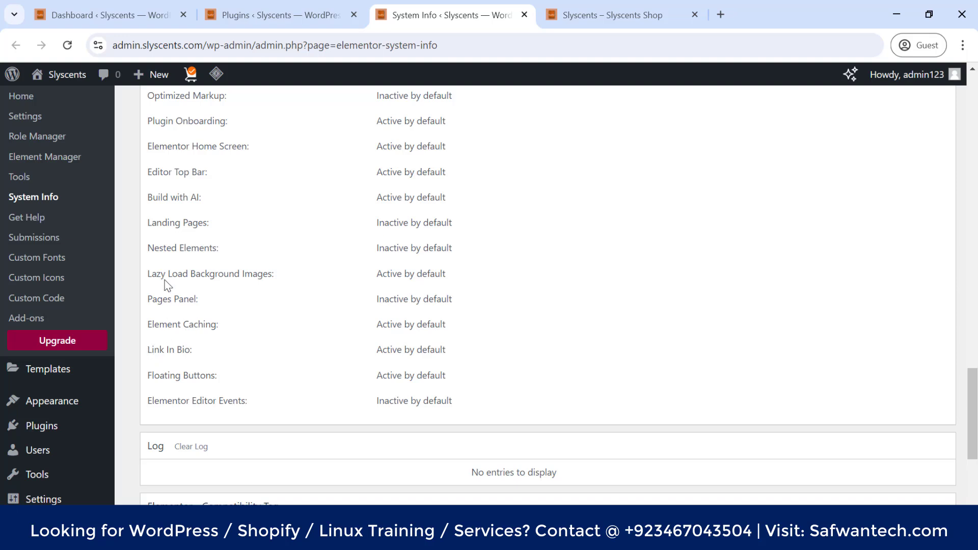
{"action": "double_click", "coordinate": [198, 245]}
{"action": "scroll", "coordinate": [215, 233], "scroll_direction": "up", "scroll_amount": 2}
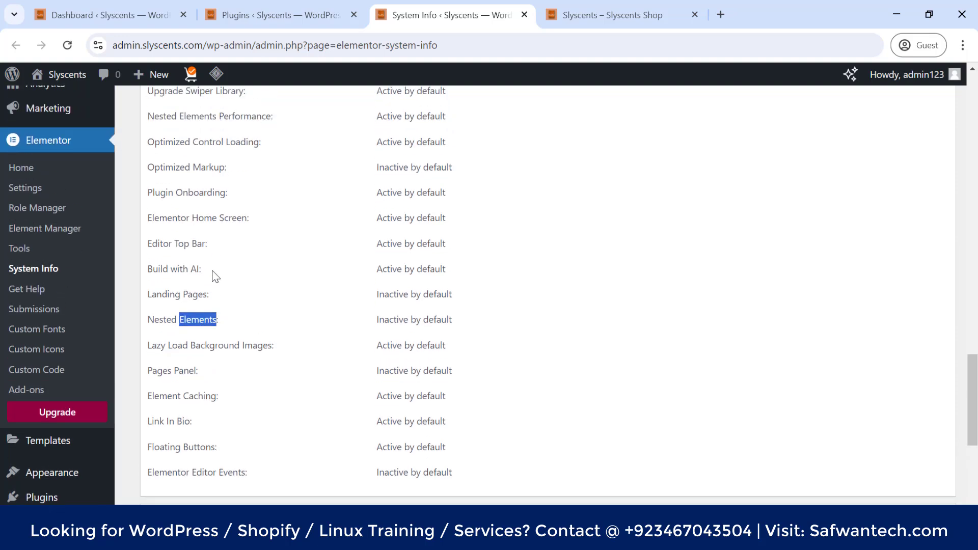
{"action": "scroll", "coordinate": [217, 262], "scroll_direction": "up", "scroll_amount": 2}
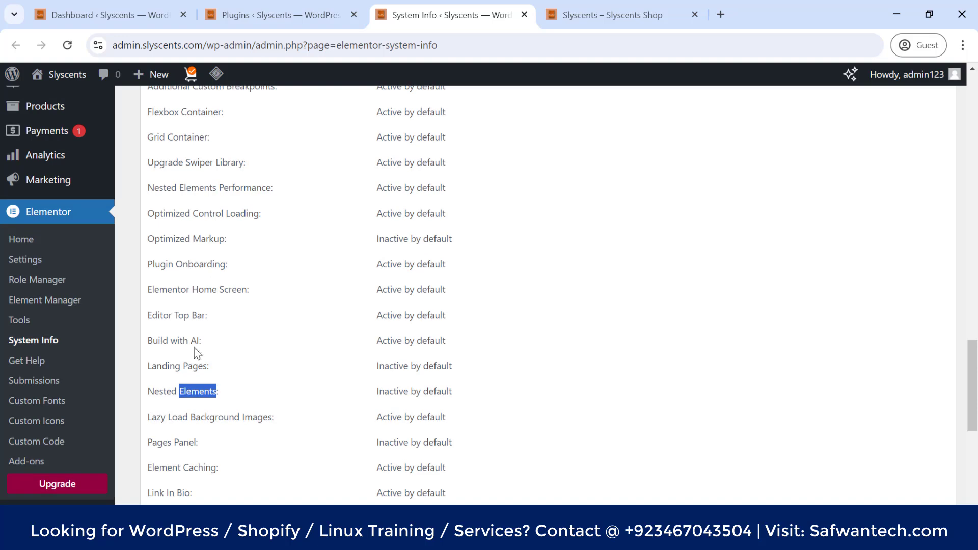
{"action": "triple_click", "coordinate": [405, 339]}
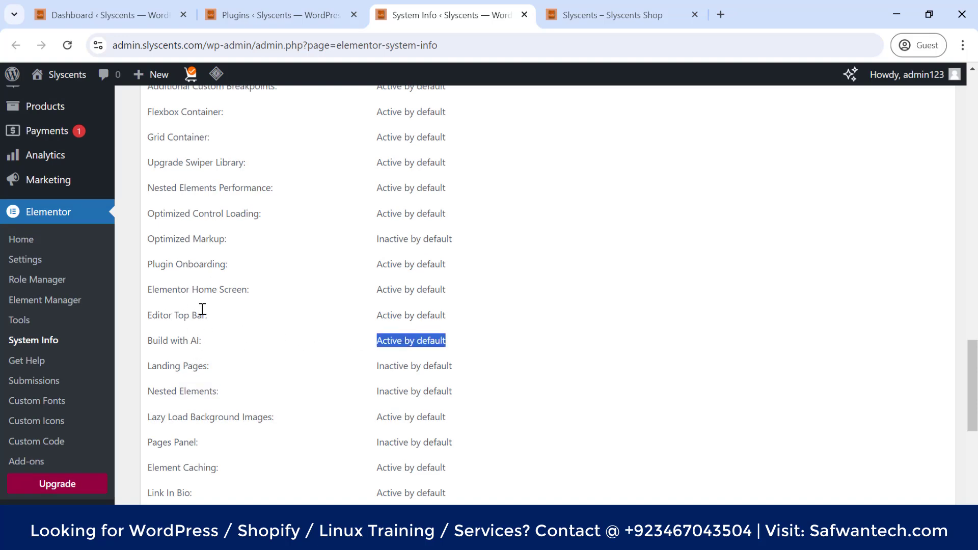
{"action": "left_click_drag", "start_coordinate": [146, 321], "coordinate": [202, 315]}
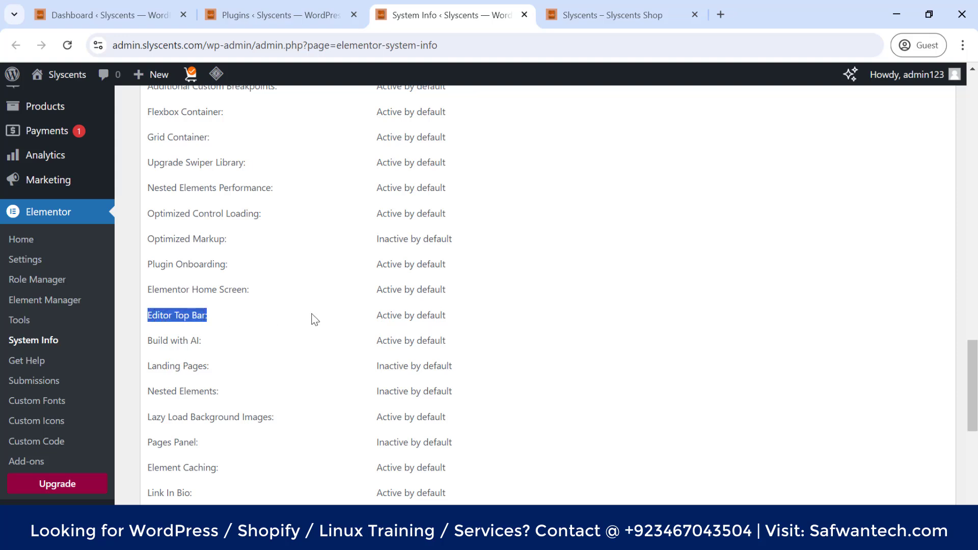
{"action": "double_click", "coordinate": [384, 319]}
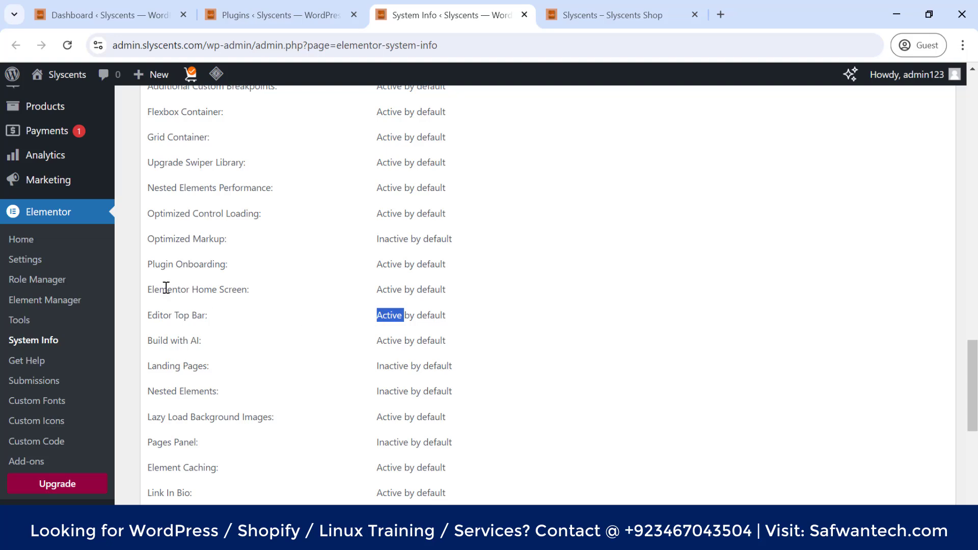
Look over the Log and Compatibility Tag sections and read through the Copy & Paste Info text
{"action": "scroll", "coordinate": [324, 294], "scroll_direction": "down", "scroll_amount": 5}
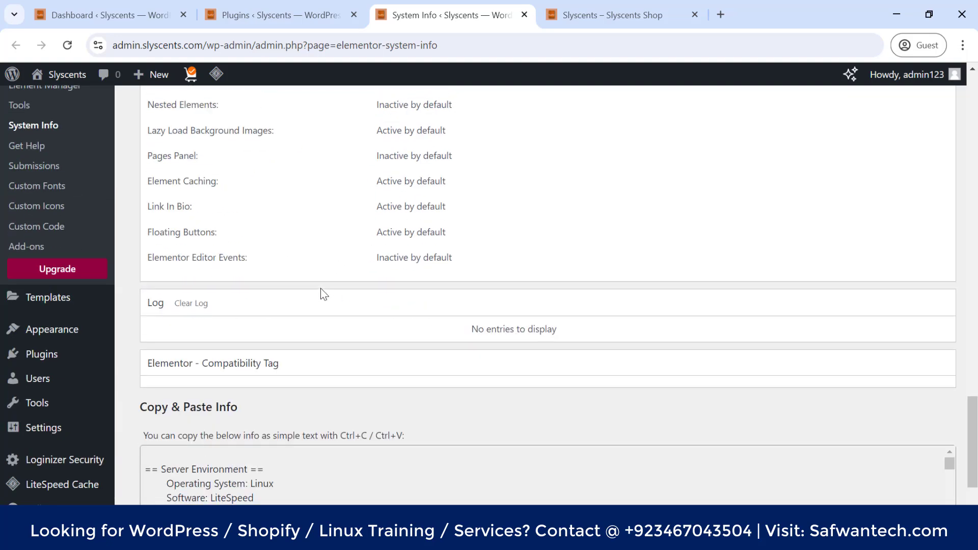
{"action": "scroll", "coordinate": [316, 244], "scroll_direction": "down", "scroll_amount": 3}
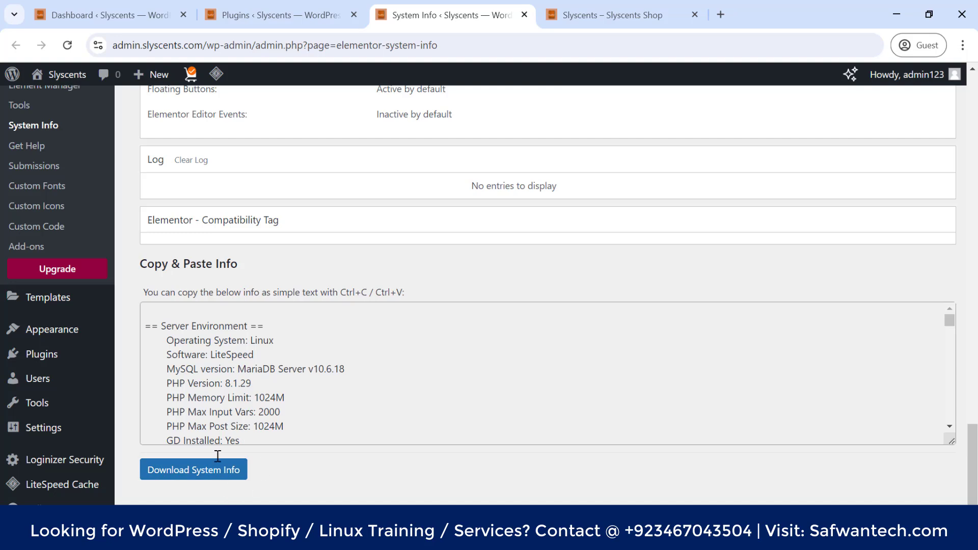
{"action": "scroll", "coordinate": [302, 395], "scroll_direction": "down", "scroll_amount": 20}
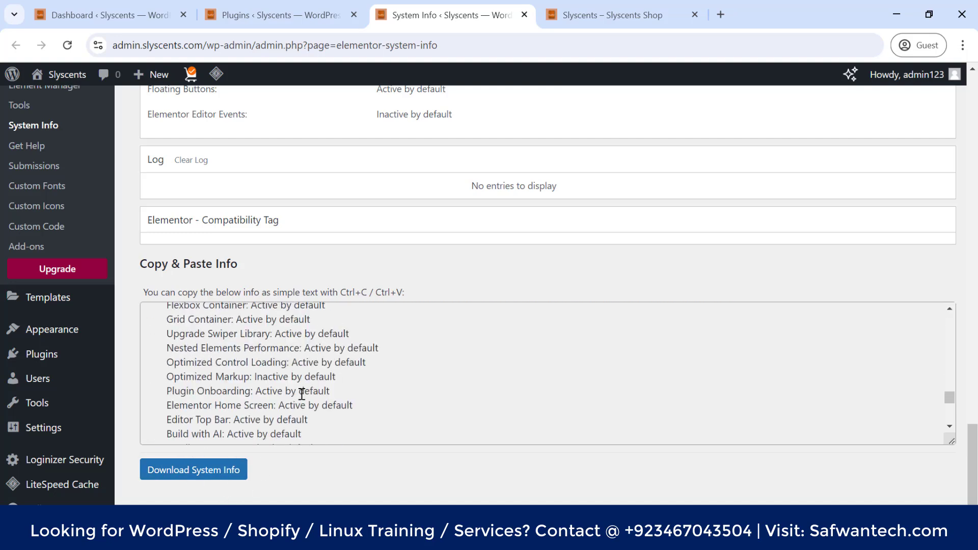
Review the Elementor Experiments, the plain-text system report and the Active Plugins list once more
{"action": "scroll", "coordinate": [295, 461], "scroll_direction": "up", "scroll_amount": 10}
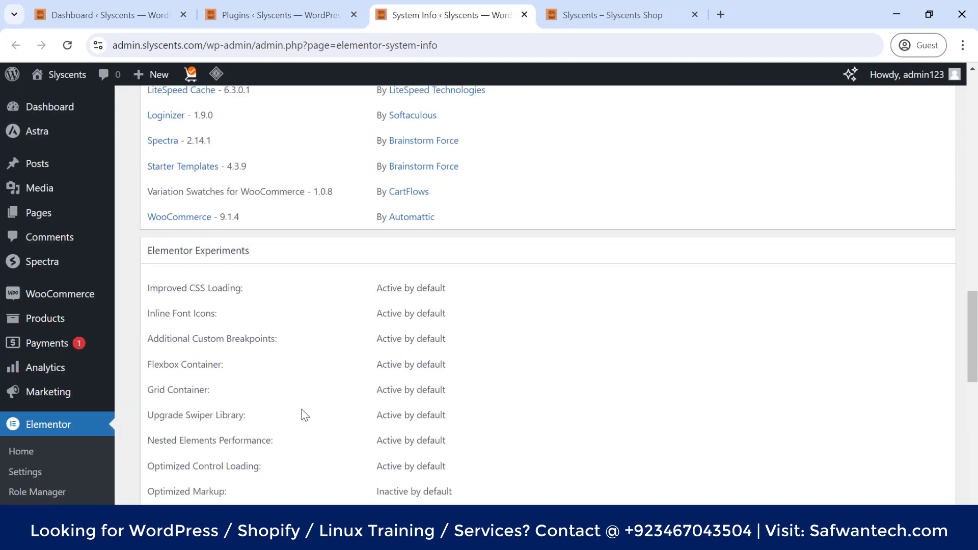
{"action": "scroll", "coordinate": [302, 415], "scroll_direction": "down", "scroll_amount": 5}
{"action": "scroll", "coordinate": [302, 416], "scroll_direction": "up", "scroll_amount": 8}
{"action": "scroll", "coordinate": [305, 415], "scroll_direction": "down", "scroll_amount": 7}
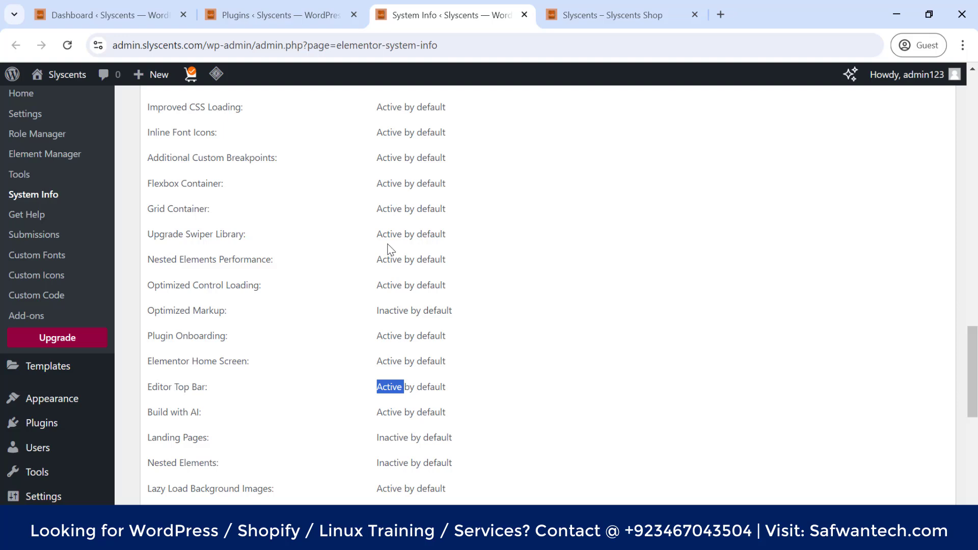
{"action": "scroll", "coordinate": [424, 258], "scroll_direction": "down", "scroll_amount": 10}
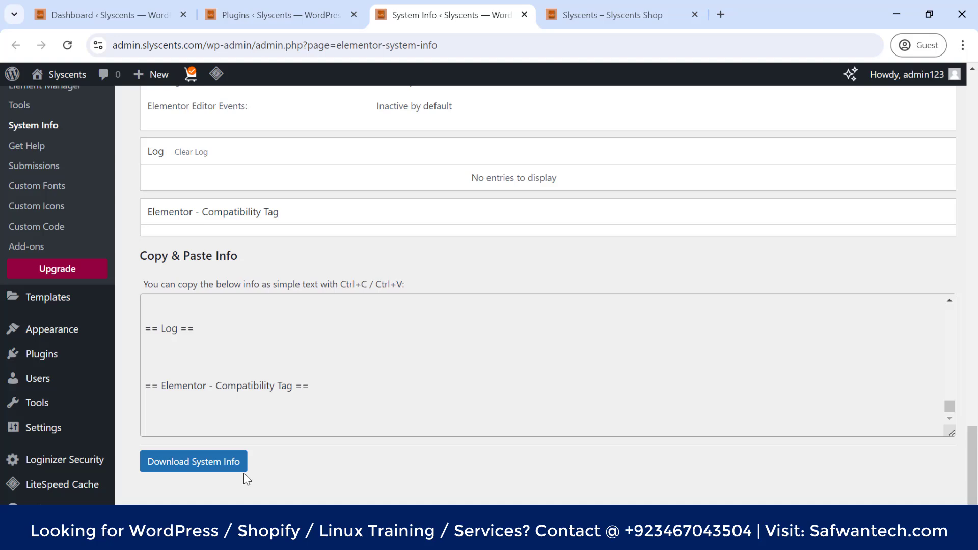
{"action": "scroll", "coordinate": [561, 326], "scroll_direction": "up", "scroll_amount": 5}
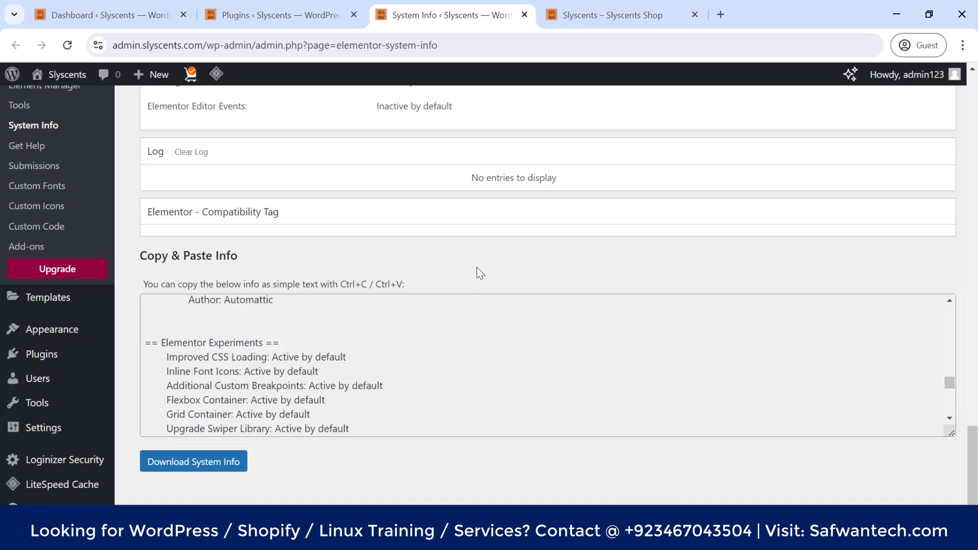
{"action": "scroll", "coordinate": [477, 267], "scroll_direction": "up", "scroll_amount": 4}
{"action": "scroll", "coordinate": [468, 193], "scroll_direction": "up", "scroll_amount": 5}
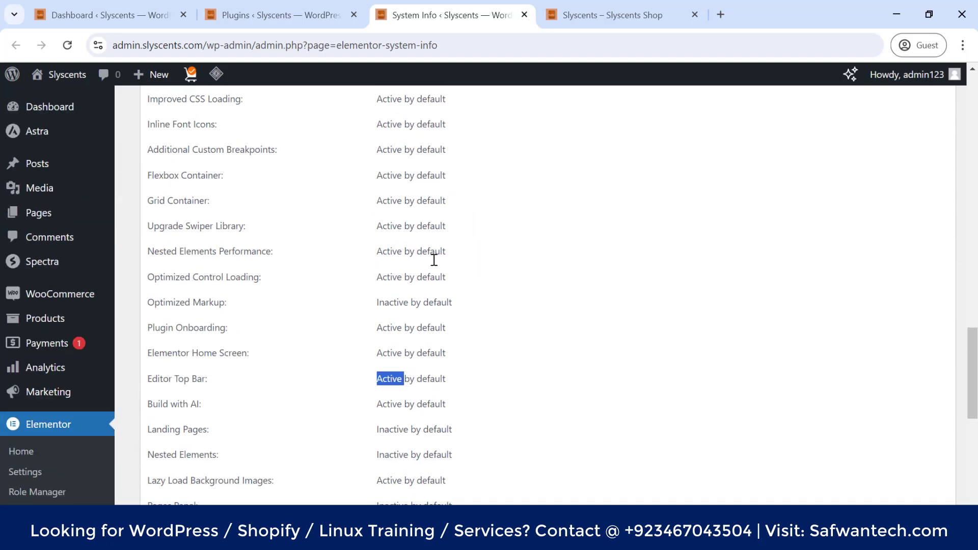
{"action": "scroll", "coordinate": [431, 284], "scroll_direction": "up", "scroll_amount": 6}
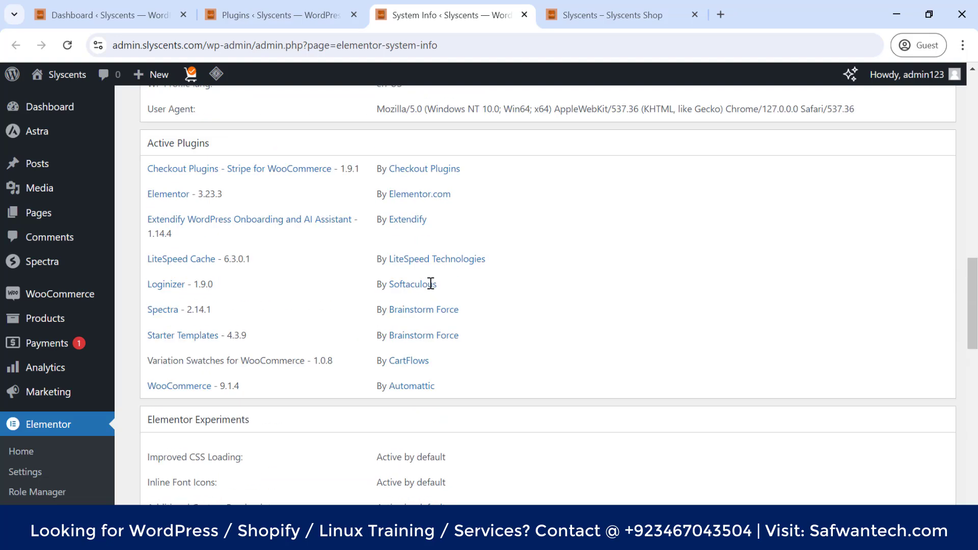
{"action": "scroll", "coordinate": [23, 393], "scroll_direction": "down", "scroll_amount": 3}
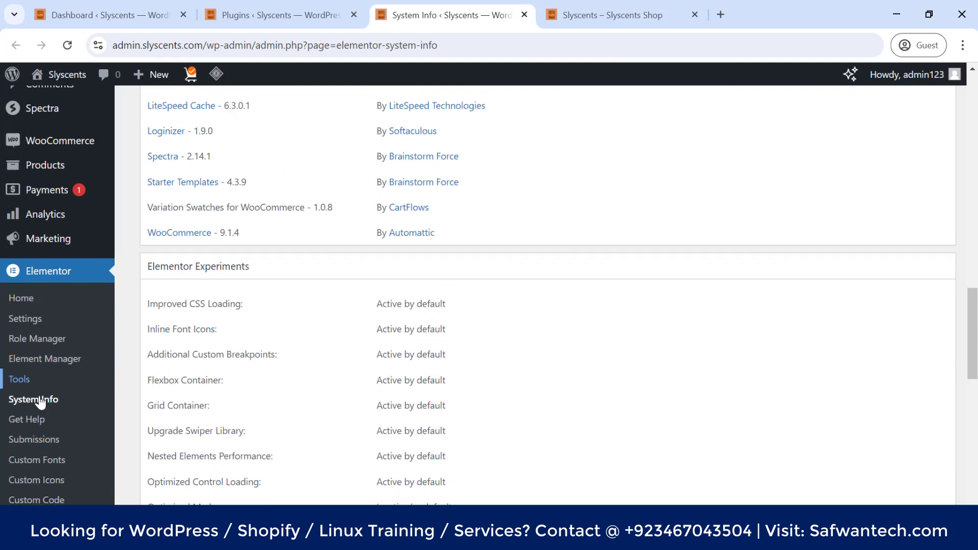
Switch to the Google Meet call, dismiss the call time-limit notice and return to the WordPress admin window
{"action": "scroll", "coordinate": [40, 402], "scroll_direction": "down", "scroll_amount": 1}
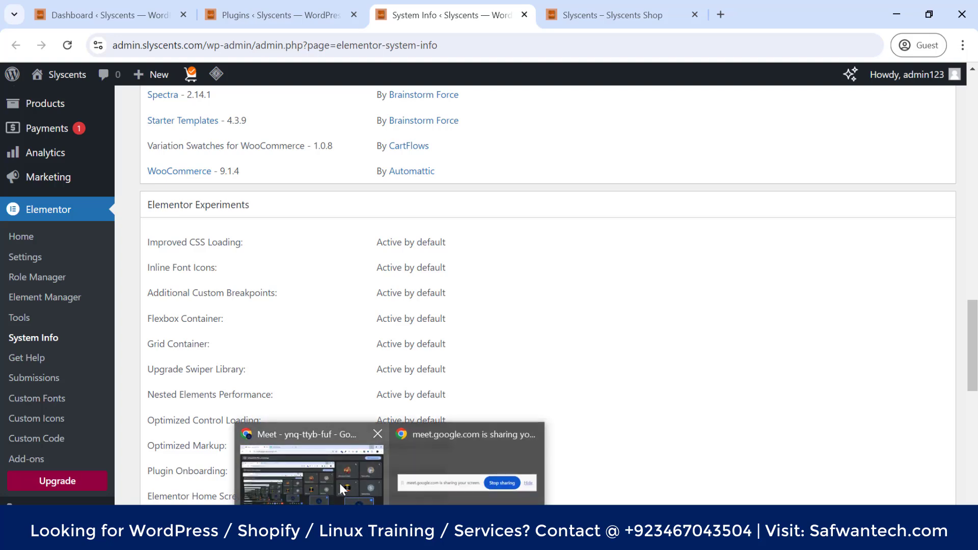
{"action": "left_click", "coordinate": [313, 479]}
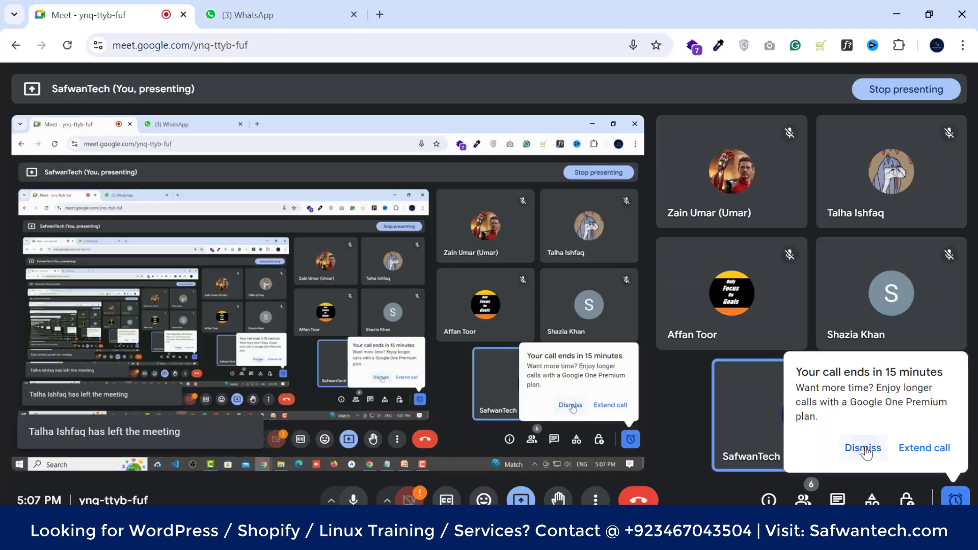
{"action": "left_click", "coordinate": [864, 452]}
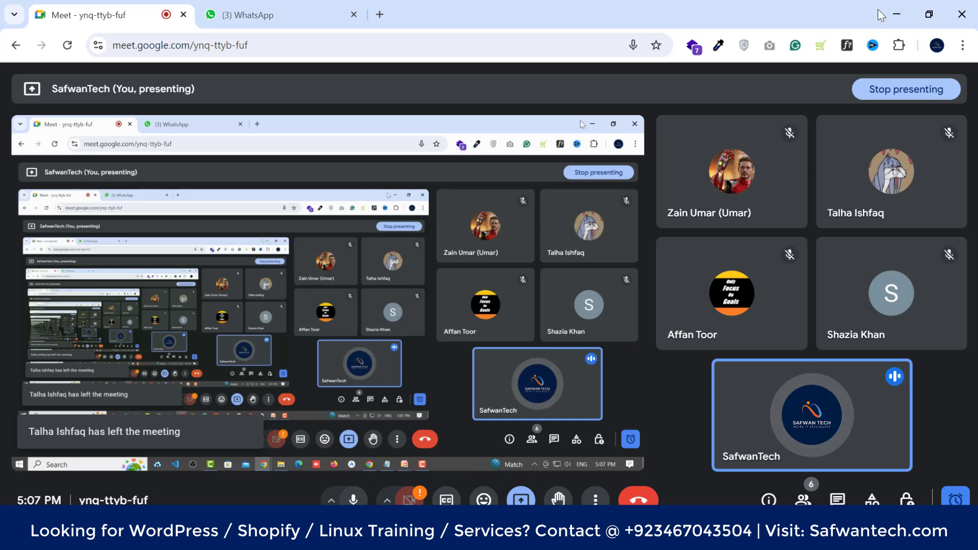
{"action": "left_click", "coordinate": [897, 14]}
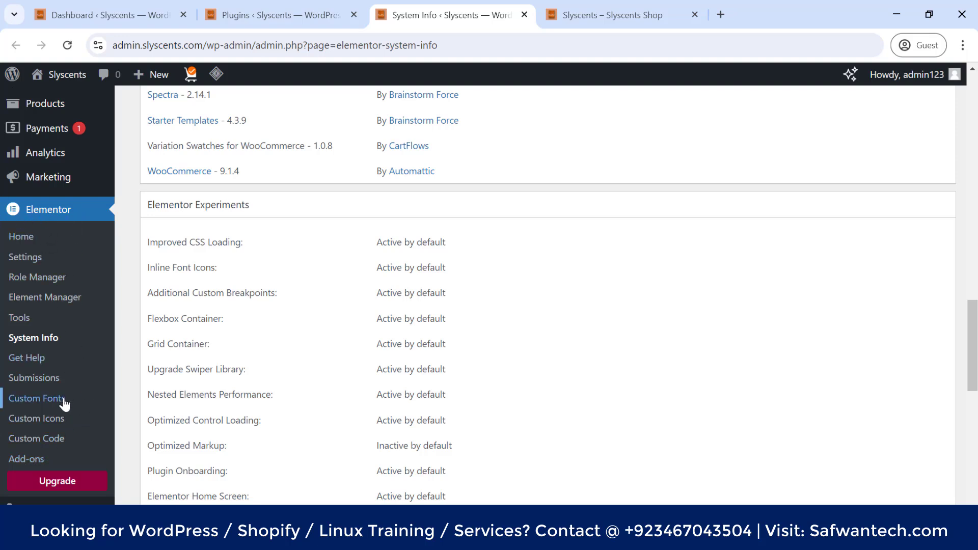
Enable the Floating Buttons and Products post types in Elementor's general settings
{"action": "left_click", "coordinate": [36, 258]}
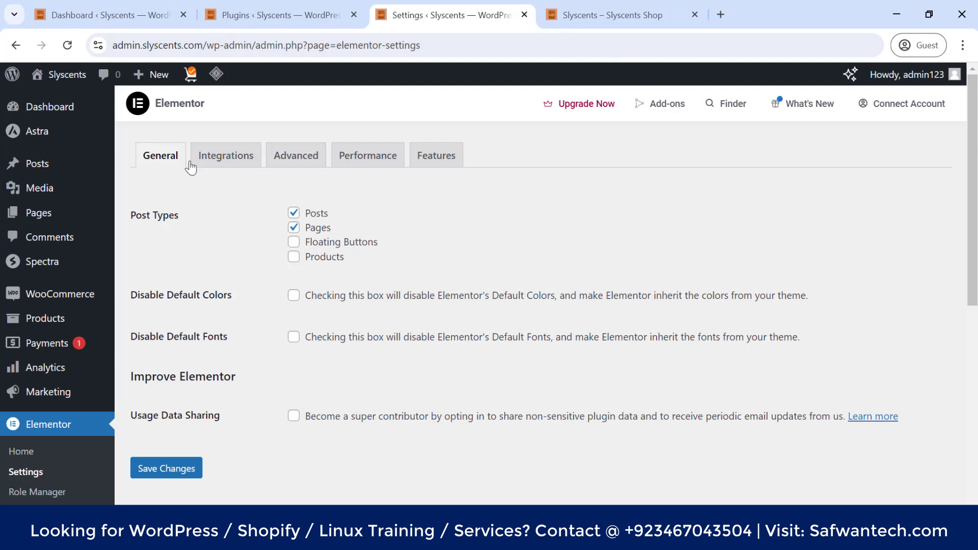
{"action": "left_click", "coordinate": [294, 243]}
{"action": "left_click", "coordinate": [294, 256]}
Review the Disable Default Colors option and the rest of Elementor's general settings
{"action": "left_click_drag", "start_coordinate": [130, 299], "coordinate": [232, 306]}
{"action": "left_click", "coordinate": [248, 304]}
{"action": "right_click", "coordinate": [275, 195]}
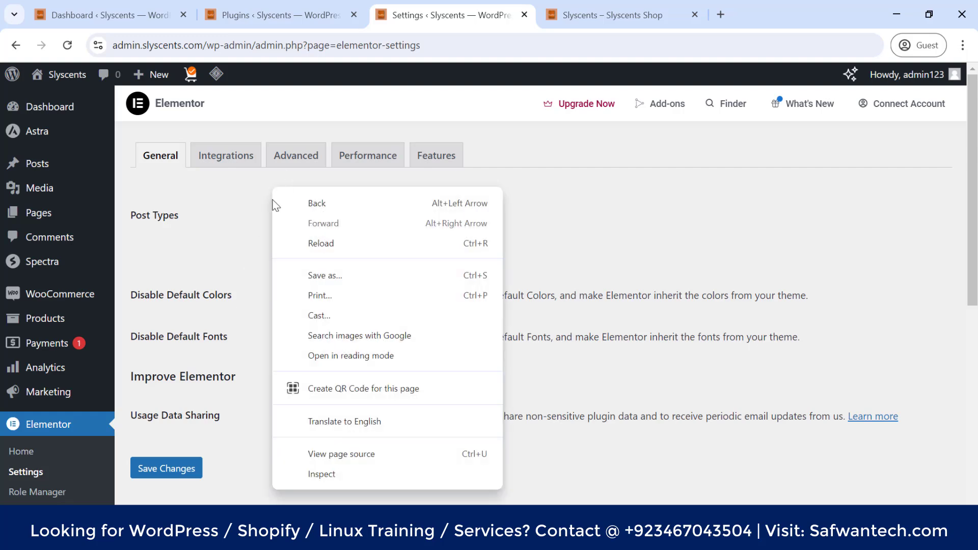
{"action": "left_click", "coordinate": [247, 199]}
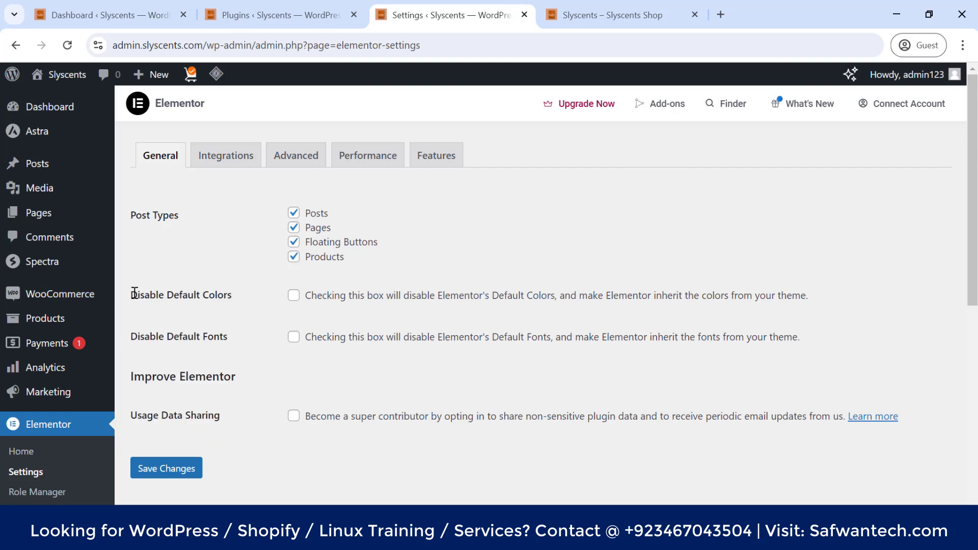
{"action": "left_click_drag", "start_coordinate": [132, 294], "coordinate": [257, 297]}
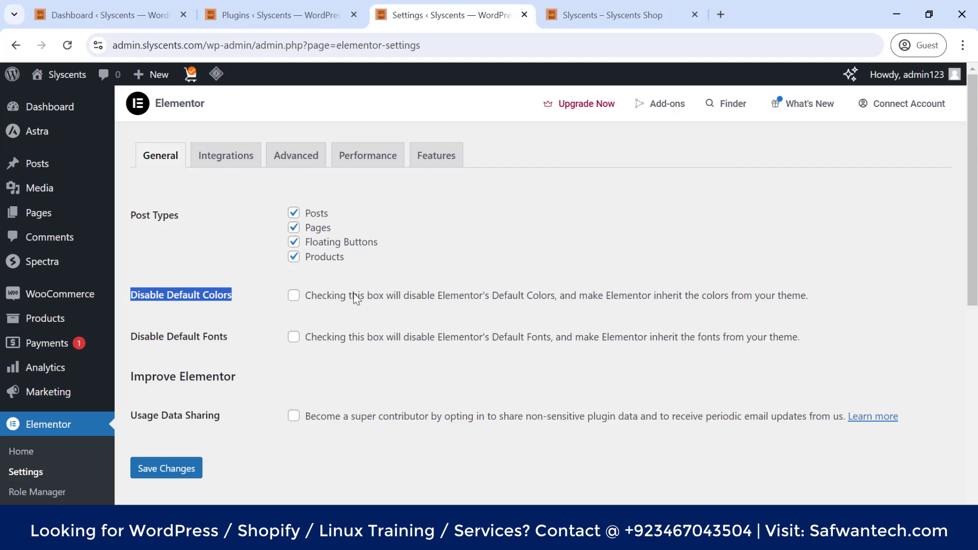
{"action": "left_click", "coordinate": [344, 309]}
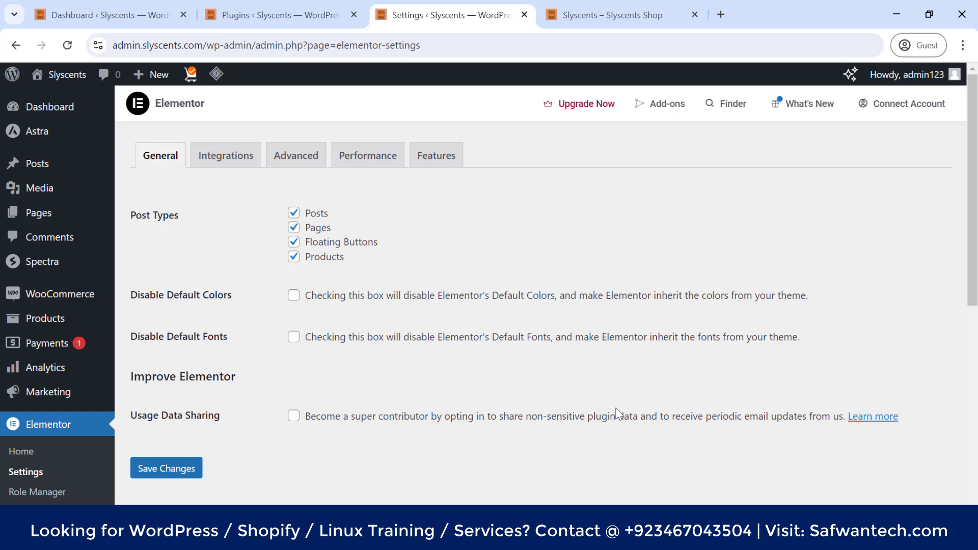
{"action": "scroll", "coordinate": [617, 414], "scroll_direction": "down", "scroll_amount": 10}
{"action": "scroll", "coordinate": [617, 412], "scroll_direction": "up", "scroll_amount": 10}
Open Elementor's Integrations settings and examine the Google Maps Embed API section and its API Key field
{"action": "left_click", "coordinate": [219, 162]}
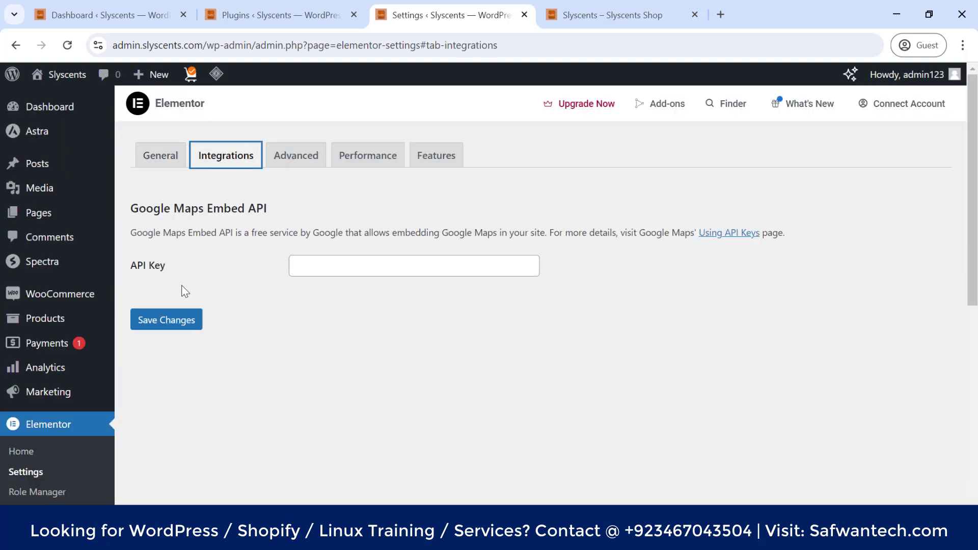
{"action": "left_click_drag", "start_coordinate": [132, 264], "coordinate": [188, 262]}
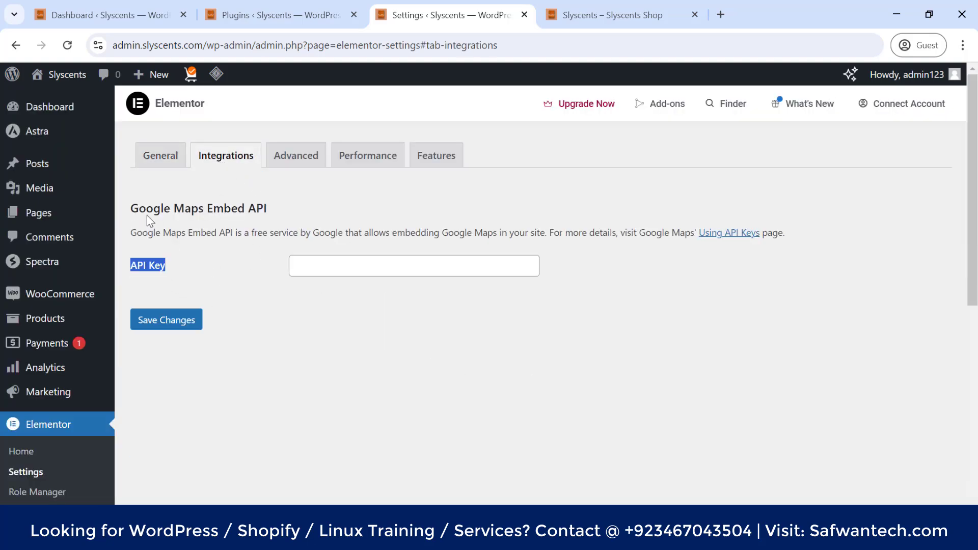
{"action": "left_click_drag", "start_coordinate": [130, 208], "coordinate": [292, 209]}
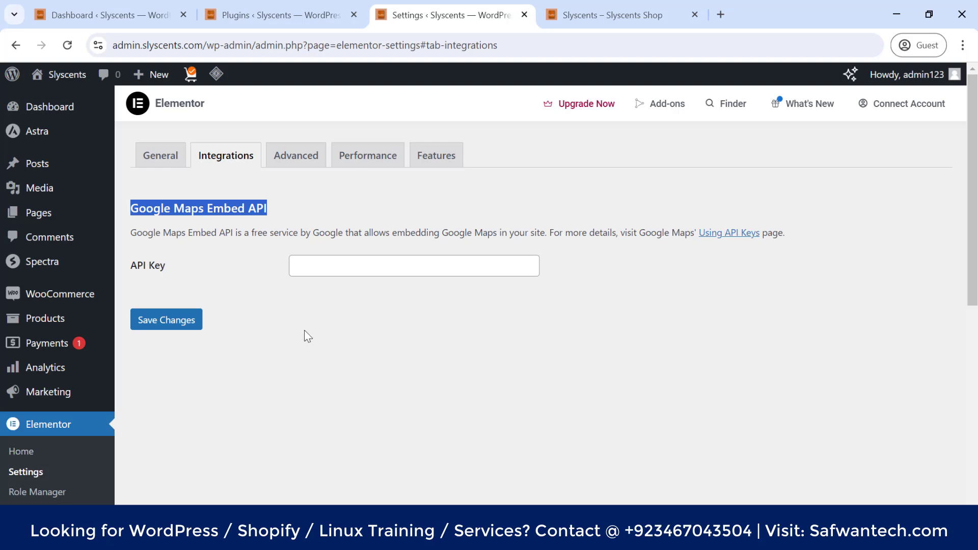
{"action": "left_click", "coordinate": [342, 340]}
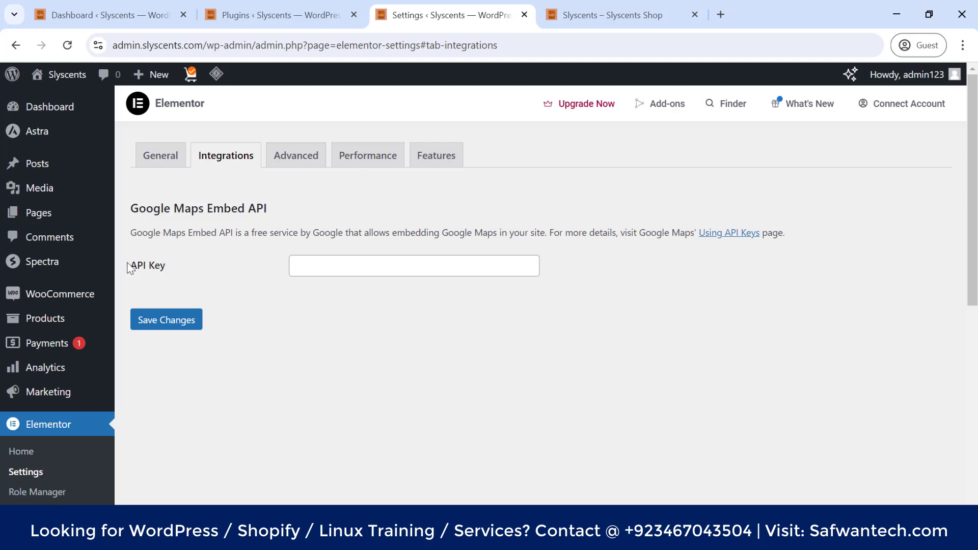
{"action": "left_click_drag", "start_coordinate": [131, 265], "coordinate": [212, 267]}
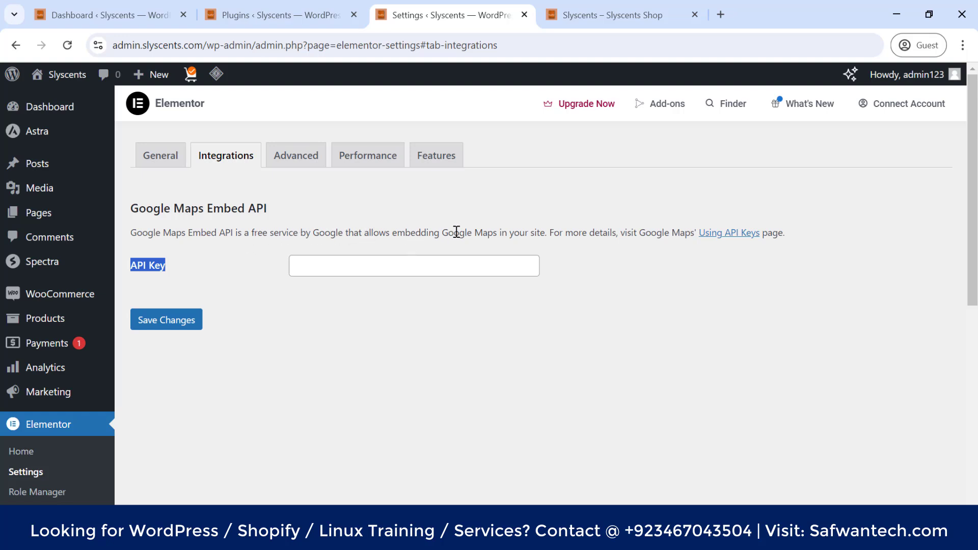
{"action": "left_click_drag", "start_coordinate": [454, 232], "coordinate": [130, 232]}
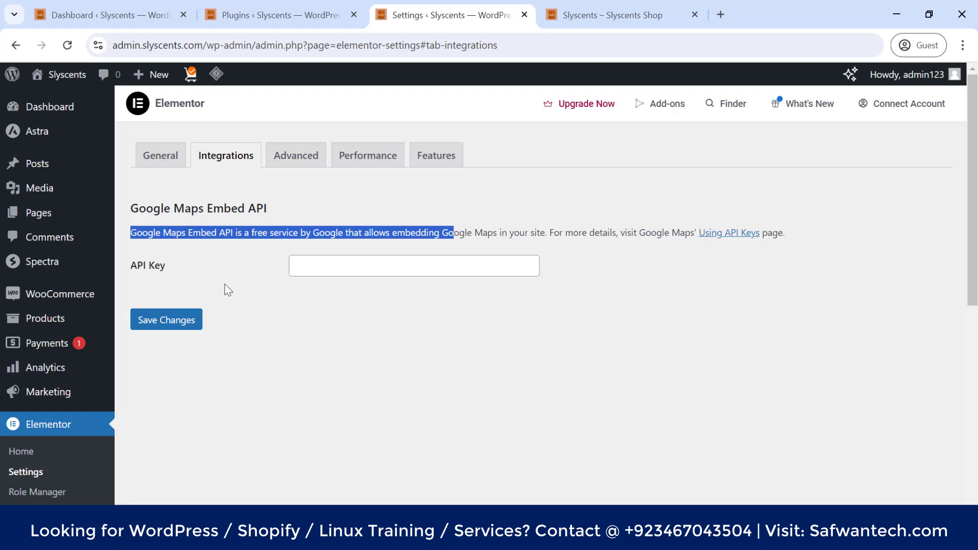
{"action": "left_click", "coordinate": [412, 396]}
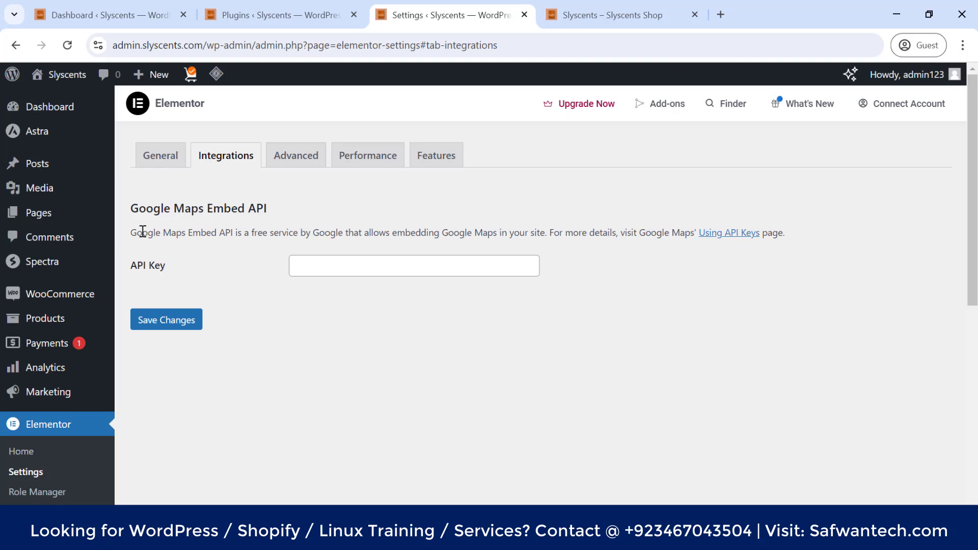
Read the full description of the Google Maps Embed API service under its heading
{"action": "left_click_drag", "start_coordinate": [133, 230], "coordinate": [352, 232]}
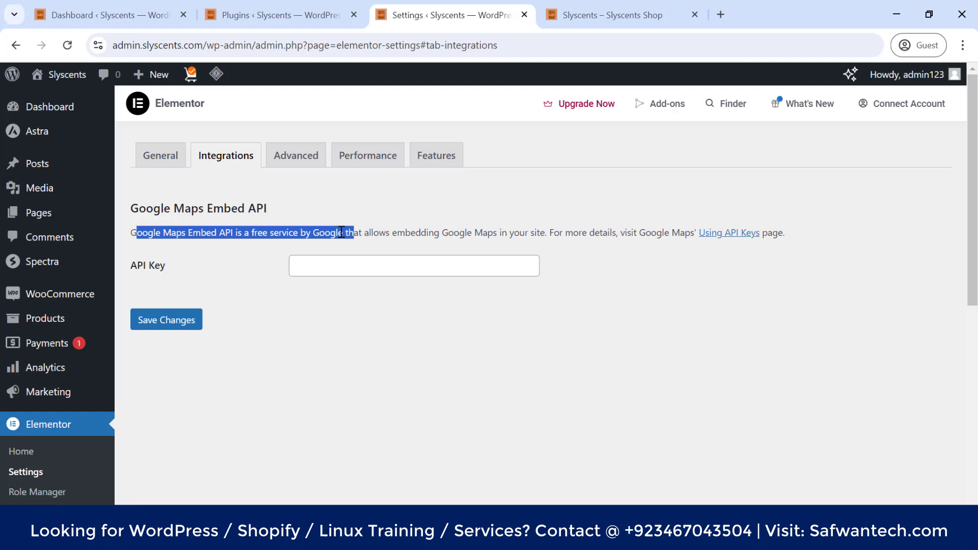
{"action": "left_click", "coordinate": [135, 236]}
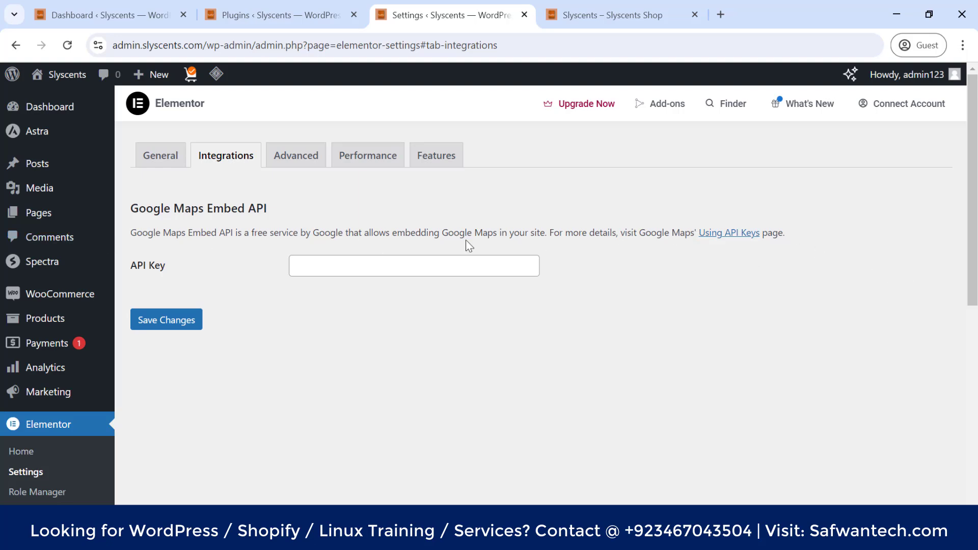
{"action": "left_click_drag", "start_coordinate": [138, 209], "coordinate": [287, 213]}
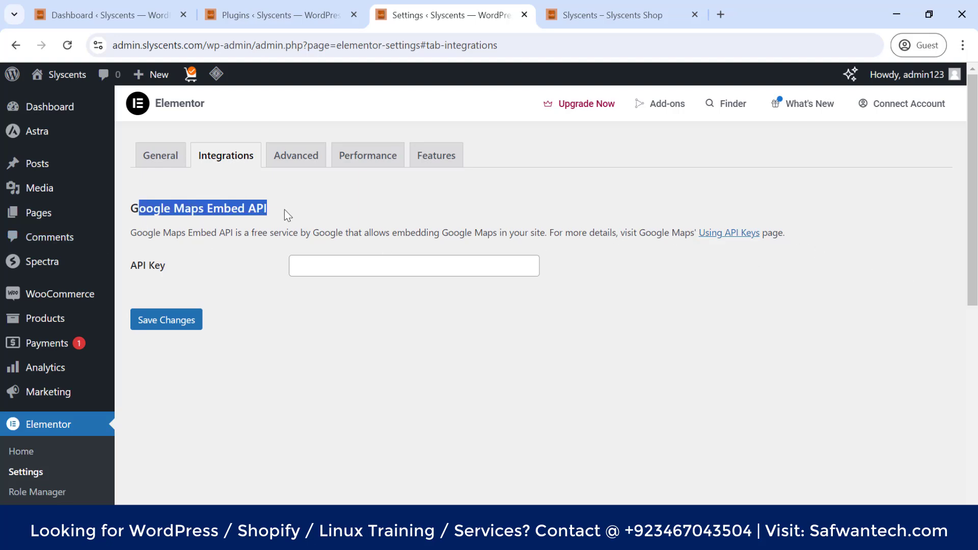
{"action": "left_click", "coordinate": [168, 249]}
{"action": "left_click_drag", "start_coordinate": [131, 233], "coordinate": [829, 237]}
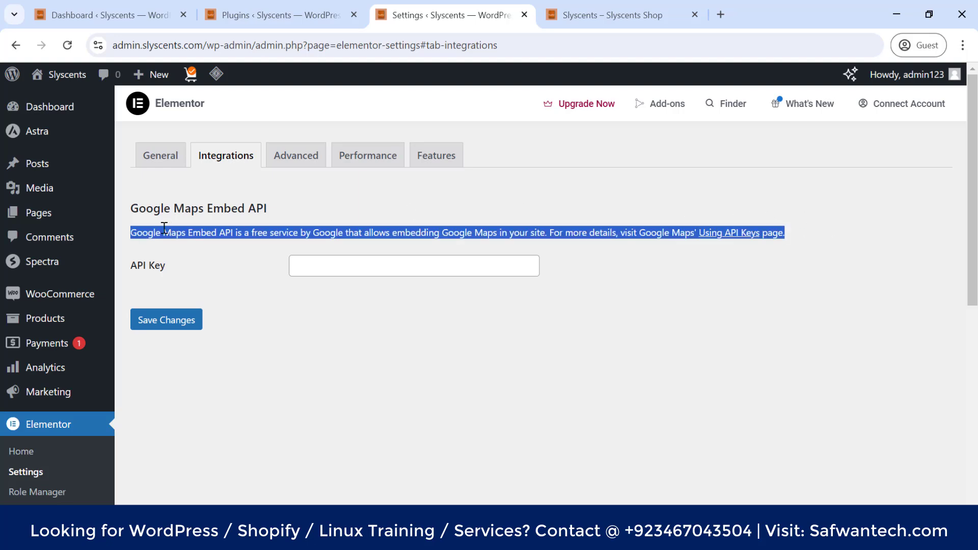
{"action": "left_click", "coordinate": [179, 237]}
{"action": "triple_click", "coordinate": [180, 236]}
{"action": "left_click_drag", "start_coordinate": [134, 234], "coordinate": [908, 233]}
{"action": "left_click", "coordinate": [414, 332]}
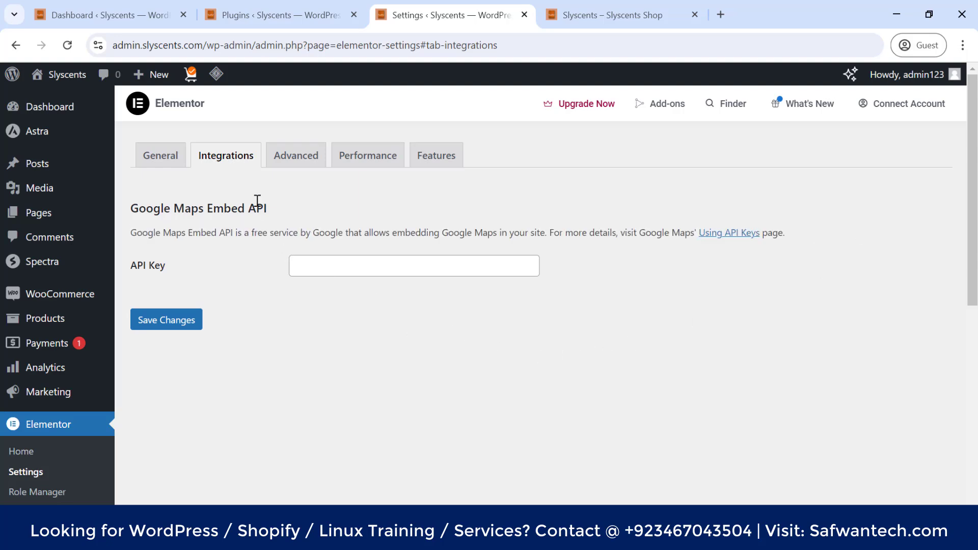
Open Google Maps' Using API Keys documentation in a separate browser tab and bring it into view
{"action": "left_click", "coordinate": [400, 262]}
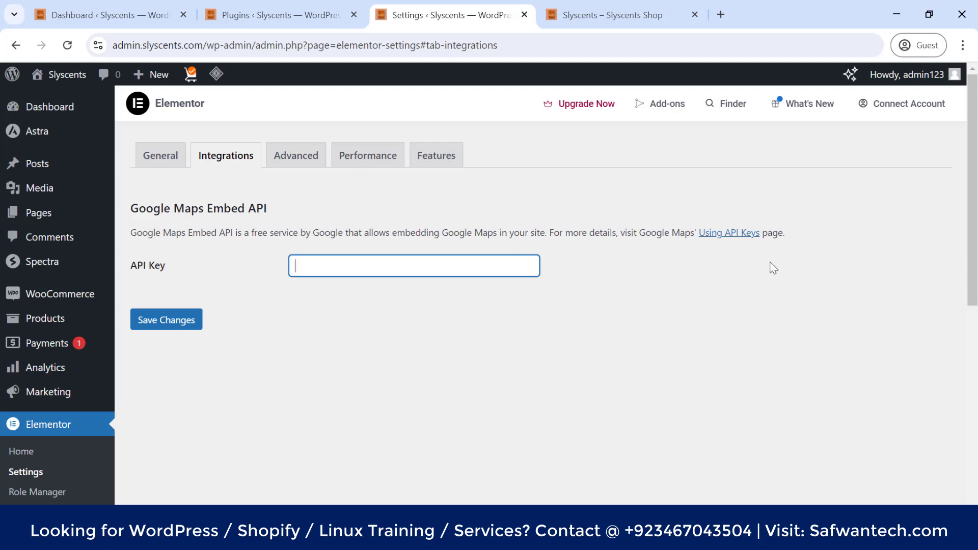
{"action": "right_click", "coordinate": [742, 234]}
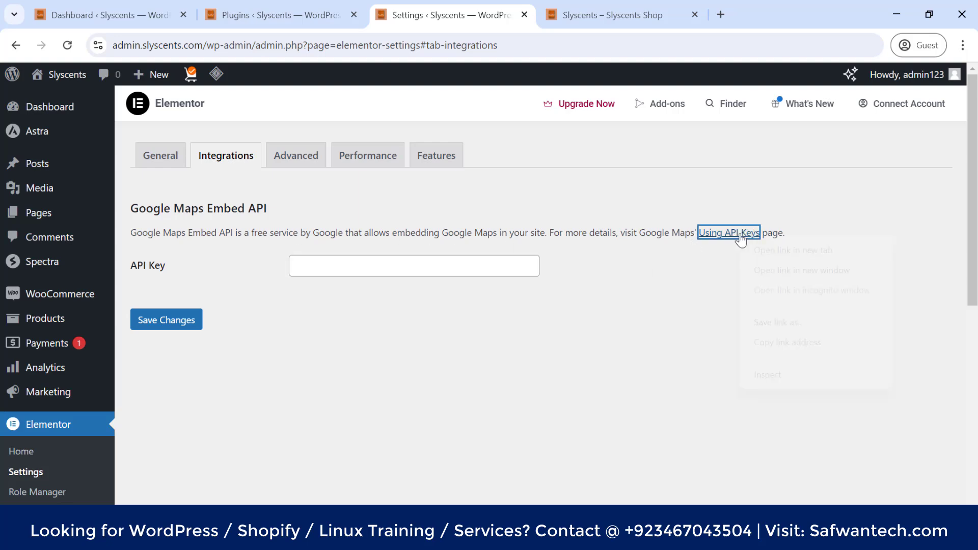
{"action": "left_click", "coordinate": [748, 250]}
{"action": "left_click", "coordinate": [624, 7]}
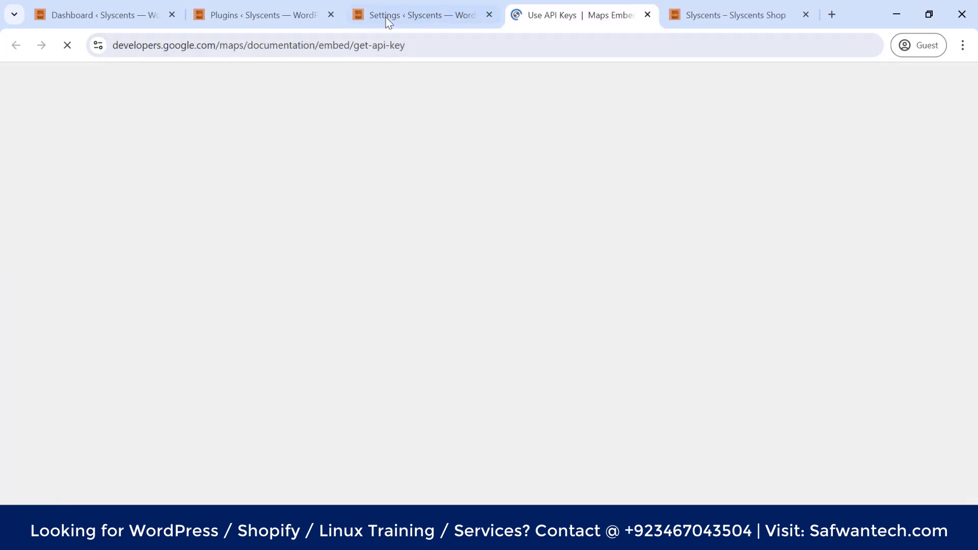
{"action": "left_click", "coordinate": [395, 6]}
{"action": "left_click", "coordinate": [540, 4]}
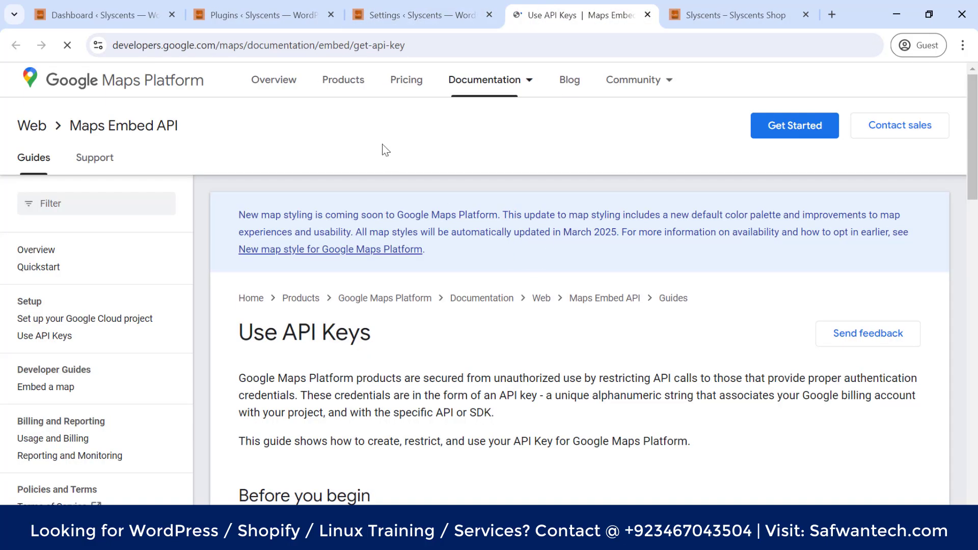
Read through the Use API Keys guide, covering how to create and restrict API keys
{"action": "scroll", "coordinate": [449, 286], "scroll_direction": "down", "scroll_amount": 15}
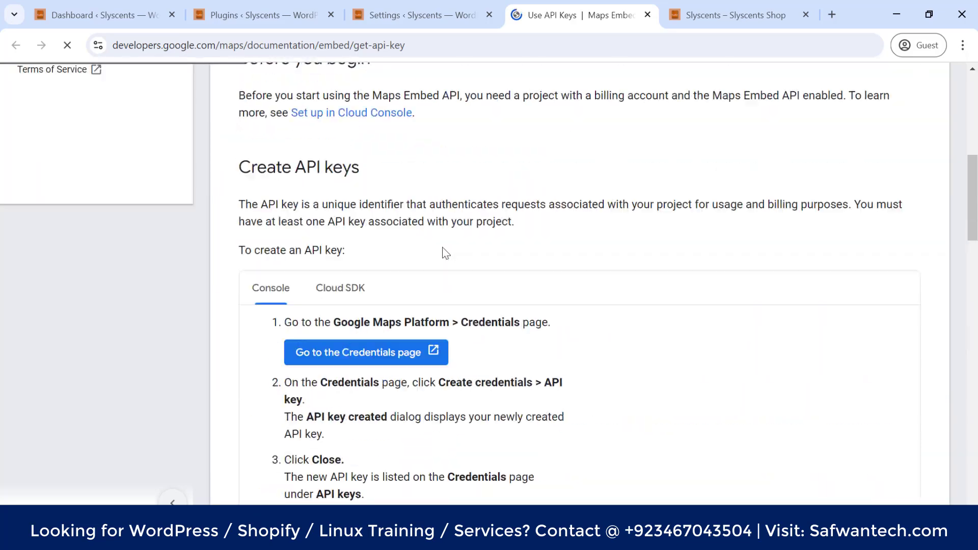
{"action": "scroll", "coordinate": [464, 298], "scroll_direction": "down", "scroll_amount": 5}
{"action": "scroll", "coordinate": [452, 255], "scroll_direction": "up", "scroll_amount": 10}
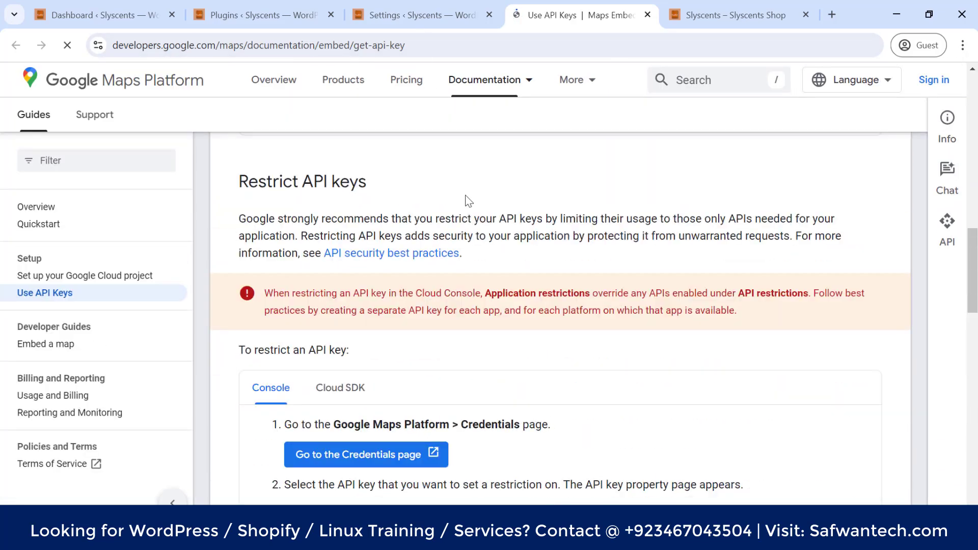
{"action": "scroll", "coordinate": [452, 217], "scroll_direction": "up", "scroll_amount": 5}
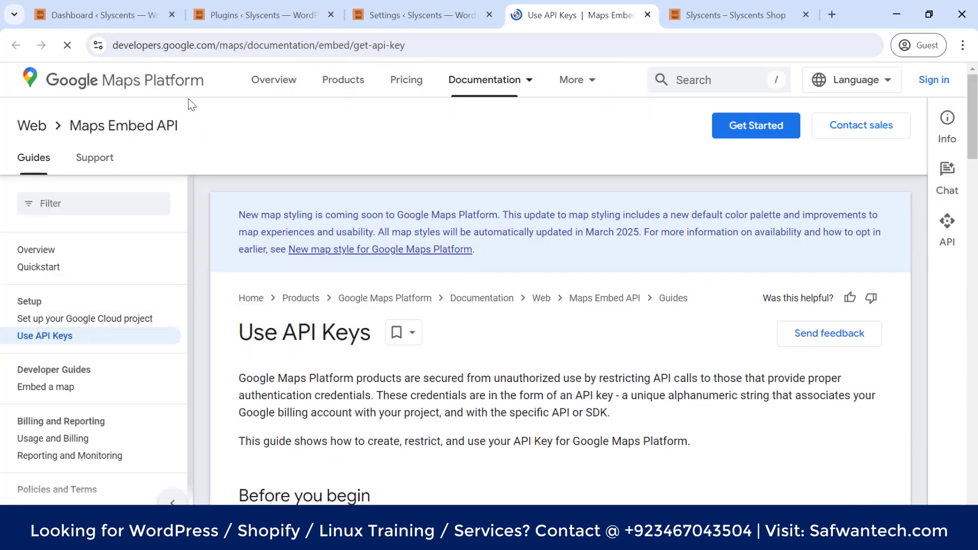
{"action": "scroll", "coordinate": [553, 332], "scroll_direction": "down", "scroll_amount": 12}
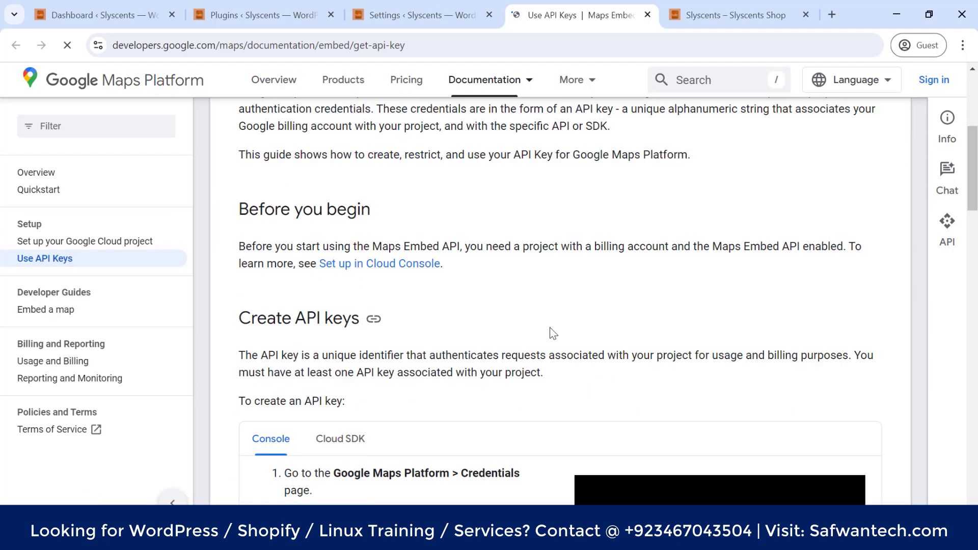
{"action": "scroll", "coordinate": [552, 329], "scroll_direction": "down", "scroll_amount": 7}
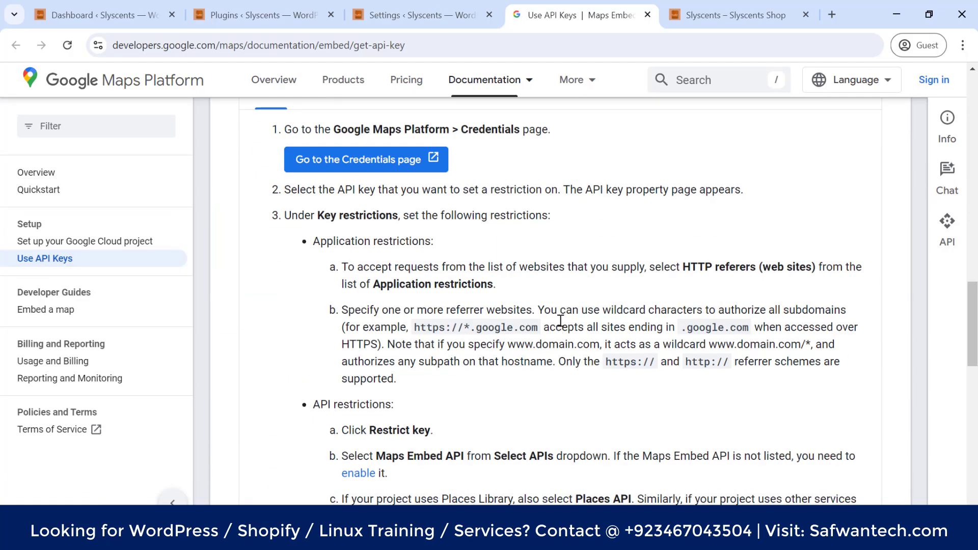
{"action": "scroll", "coordinate": [559, 314], "scroll_direction": "up", "scroll_amount": 12}
{"action": "scroll", "coordinate": [559, 314], "scroll_direction": "up", "scroll_amount": 10}
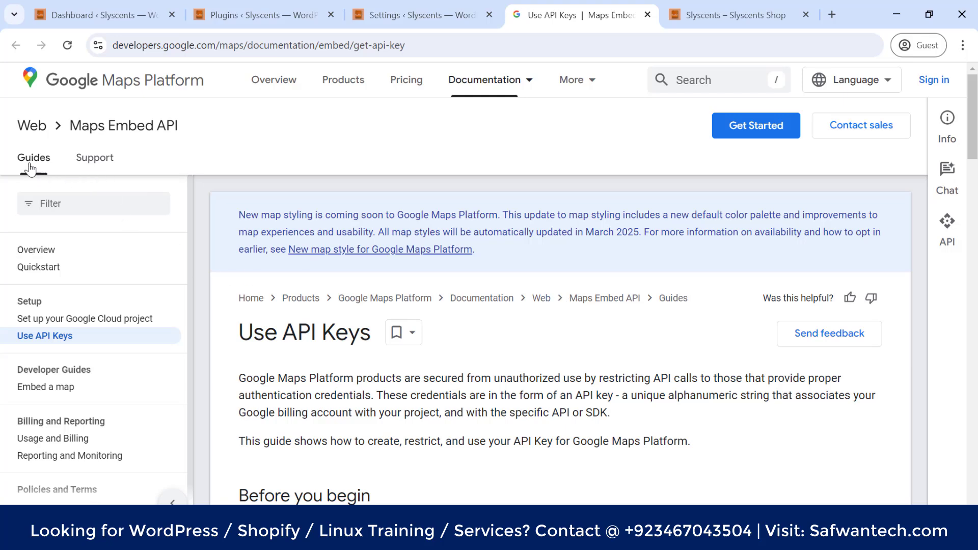
{"action": "mouse_move", "coordinate": [484, 81]}
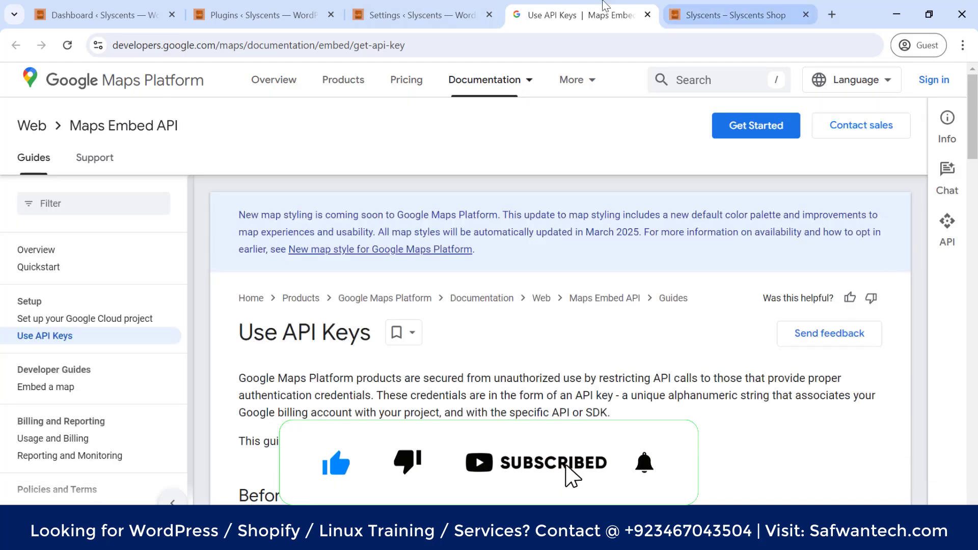
Return to Elementor's Integrations settings and check the API Key field and the word "free" in the service description
{"action": "left_click", "coordinate": [419, 16]}
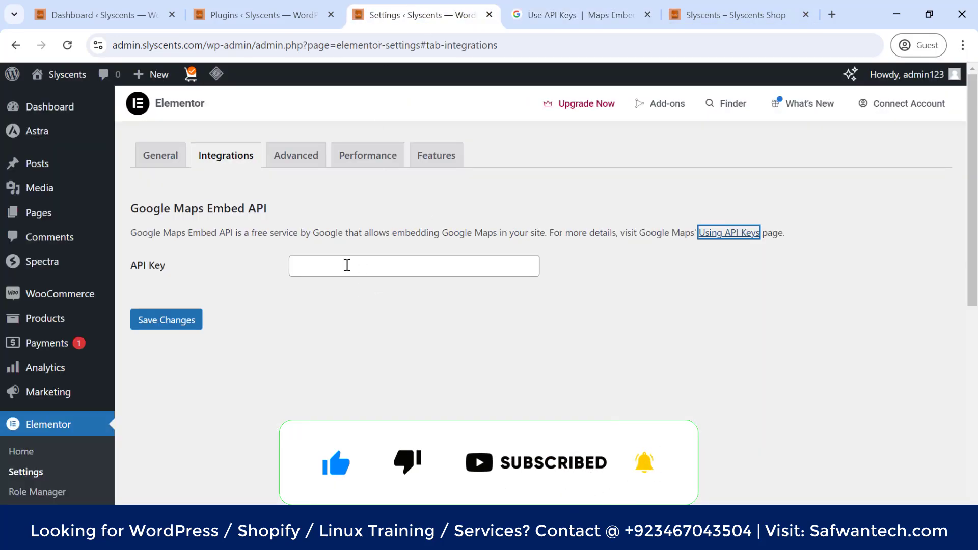
{"action": "left_click", "coordinate": [331, 268]}
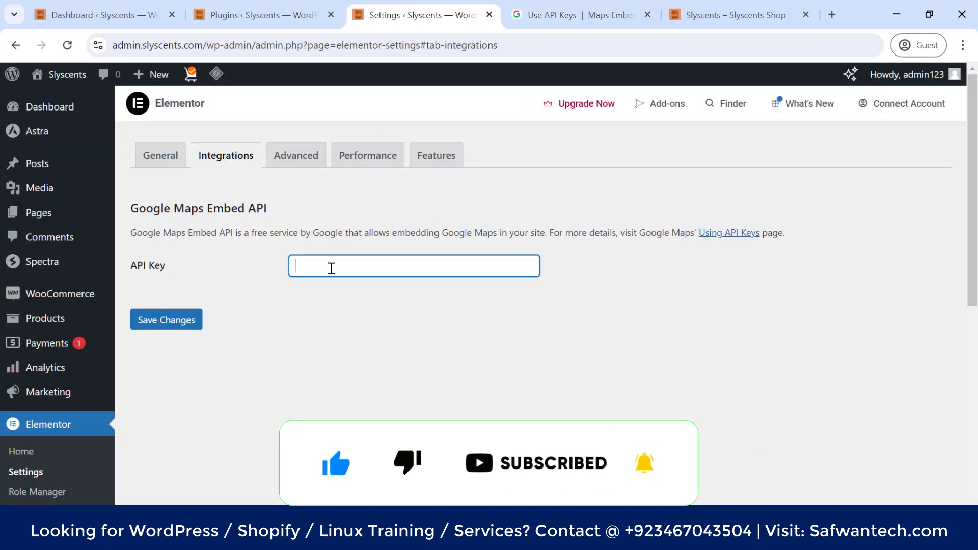
{"action": "left_click", "coordinate": [252, 234]}
{"action": "left_click_drag", "start_coordinate": [251, 234], "coordinate": [273, 233]}
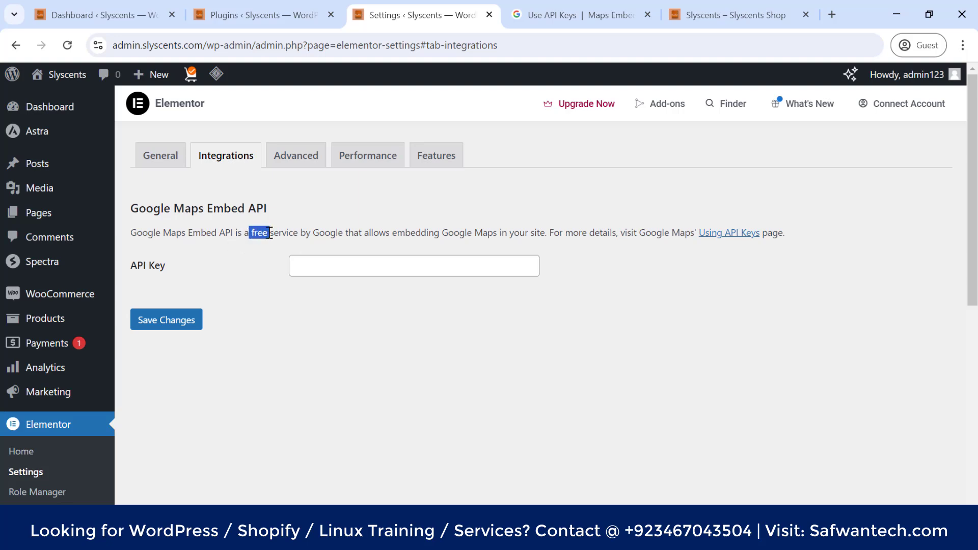
Check the word "free" in the Google Maps Embed API service description
{"action": "left_click", "coordinate": [268, 233]}
{"action": "left_click_drag", "start_coordinate": [268, 232], "coordinate": [251, 233]}
{"action": "left_click", "coordinate": [263, 233]}
{"action": "double_click", "coordinate": [261, 234]}
{"action": "left_click", "coordinate": [253, 232]}
View the Create API keys instructions in the Use API Keys guide and return to Elementor's Integrations settings
{"action": "left_click", "coordinate": [539, 11]}
{"action": "scroll", "coordinate": [487, 350], "scroll_direction": "down", "scroll_amount": 8}
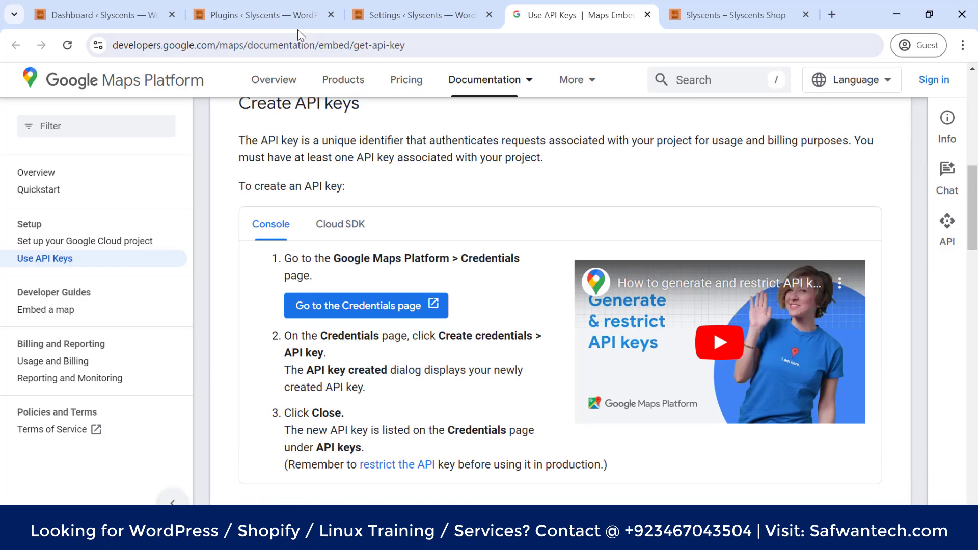
{"action": "left_click", "coordinate": [360, 15]}
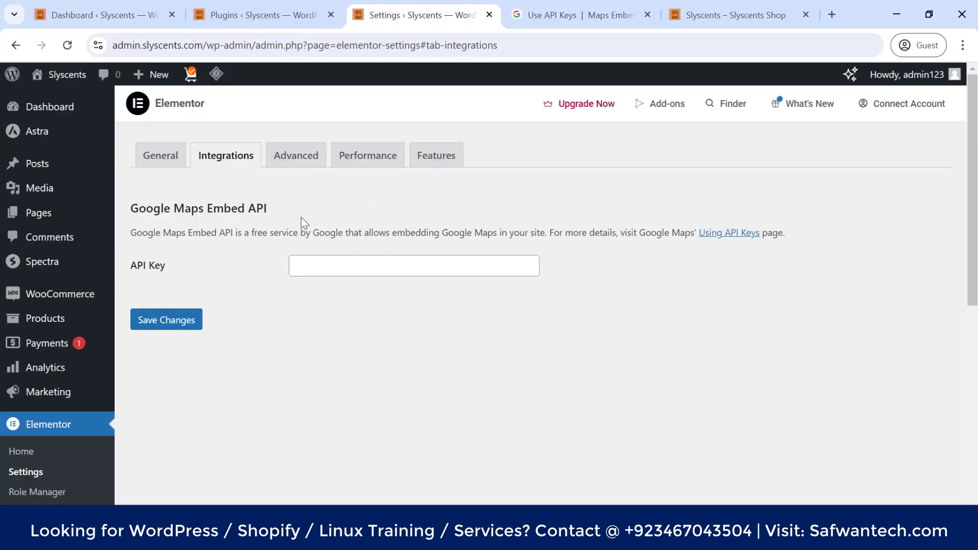
Go back to the Use API Keys guide and skim it through the "Add the API key to your request" section
{"action": "left_click", "coordinate": [571, 3]}
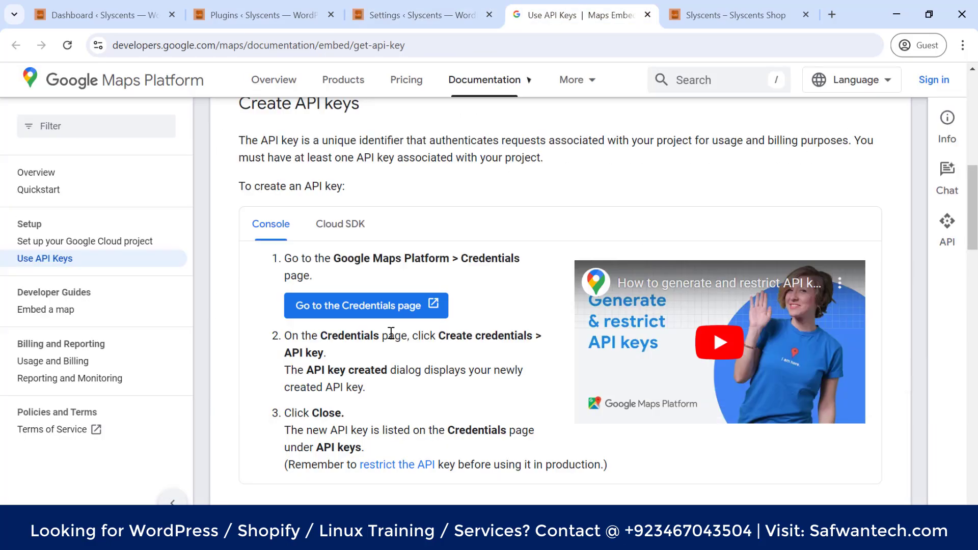
{"action": "scroll", "coordinate": [530, 346], "scroll_direction": "down", "scroll_amount": 10}
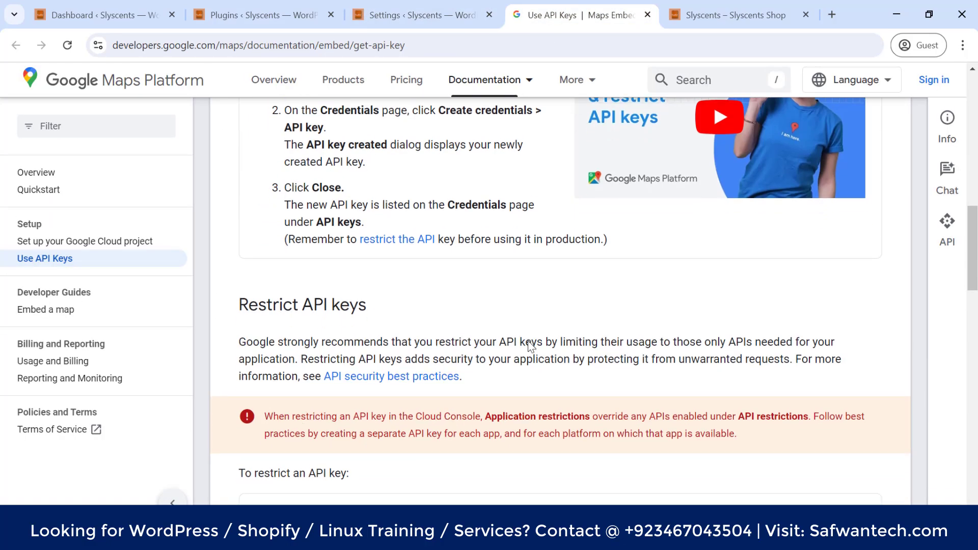
{"action": "scroll", "coordinate": [530, 346], "scroll_direction": "down", "scroll_amount": 12}
{"action": "scroll", "coordinate": [531, 340], "scroll_direction": "up", "scroll_amount": 5}
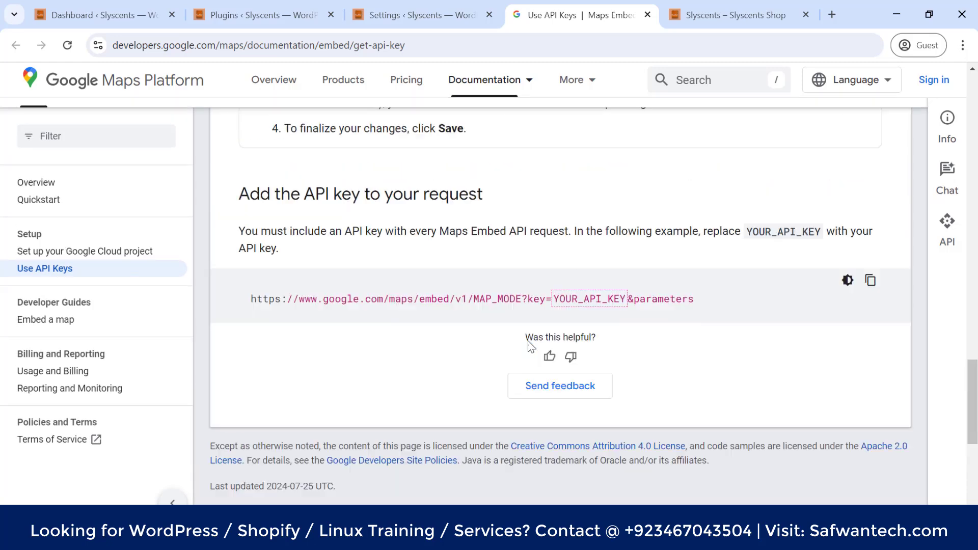
{"action": "scroll", "coordinate": [530, 340], "scroll_direction": "up", "scroll_amount": 1}
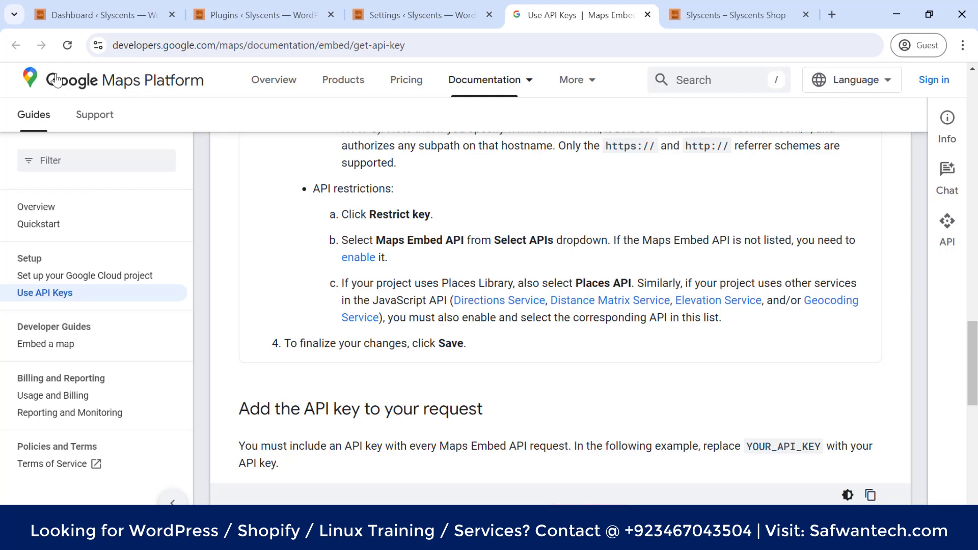
Read the Restrict API keys instructions, covering the application restrictions and API restrictions for a key
{"action": "scroll", "coordinate": [437, 220], "scroll_direction": "up", "scroll_amount": 1}
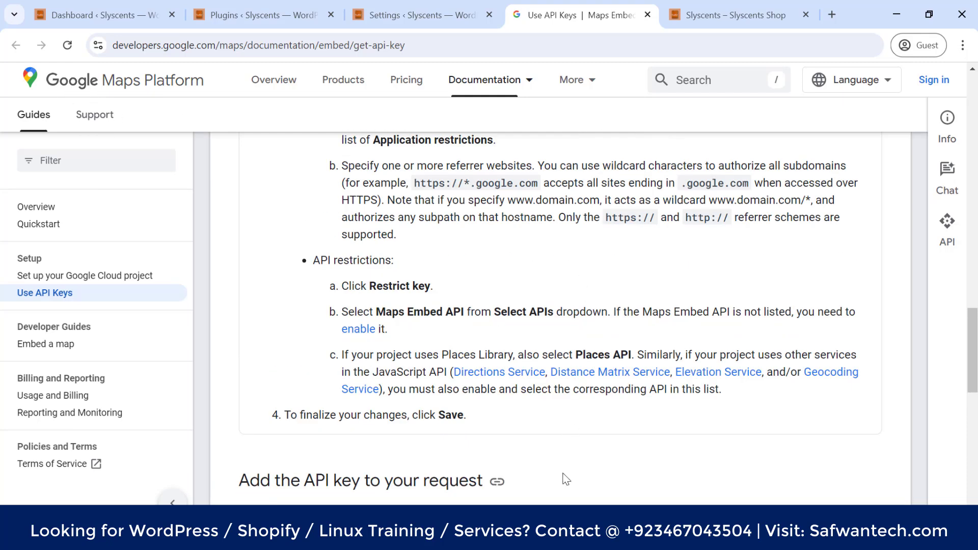
{"action": "scroll", "coordinate": [566, 480], "scroll_direction": "up", "scroll_amount": 1}
{"action": "scroll", "coordinate": [564, 479], "scroll_direction": "up", "scroll_amount": 1}
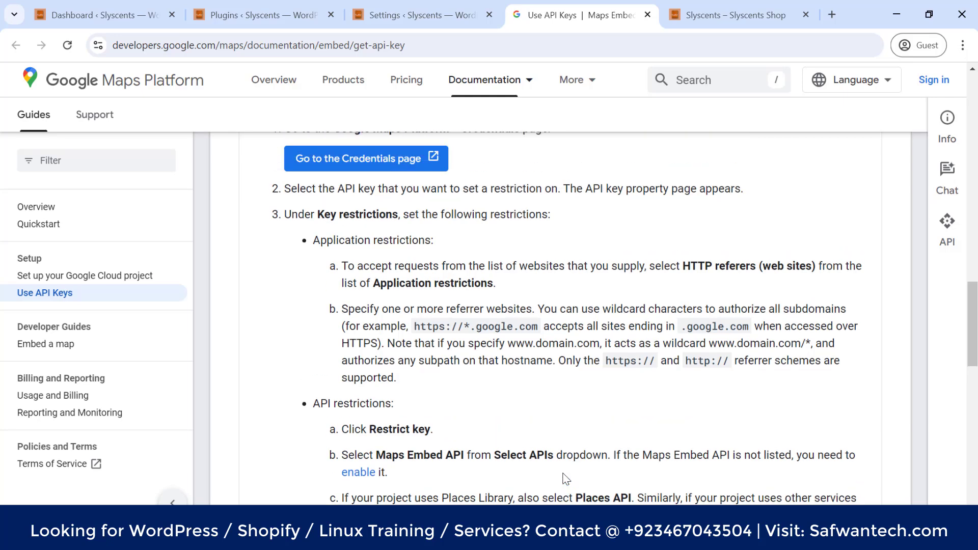
{"action": "scroll", "coordinate": [556, 418], "scroll_direction": "up", "scroll_amount": 1}
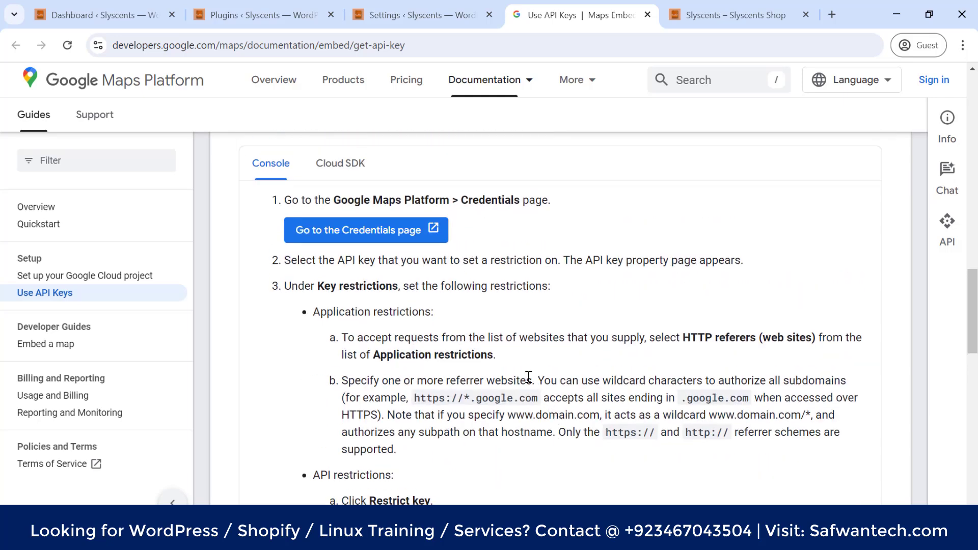
{"action": "scroll", "coordinate": [530, 380], "scroll_direction": "up", "scroll_amount": 4}
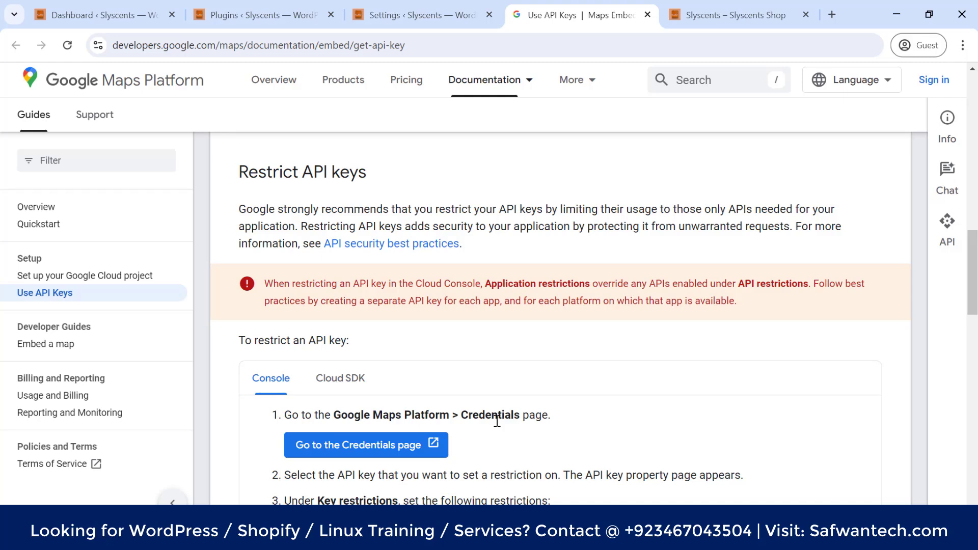
{"action": "scroll", "coordinate": [555, 361], "scroll_direction": "down", "scroll_amount": 4}
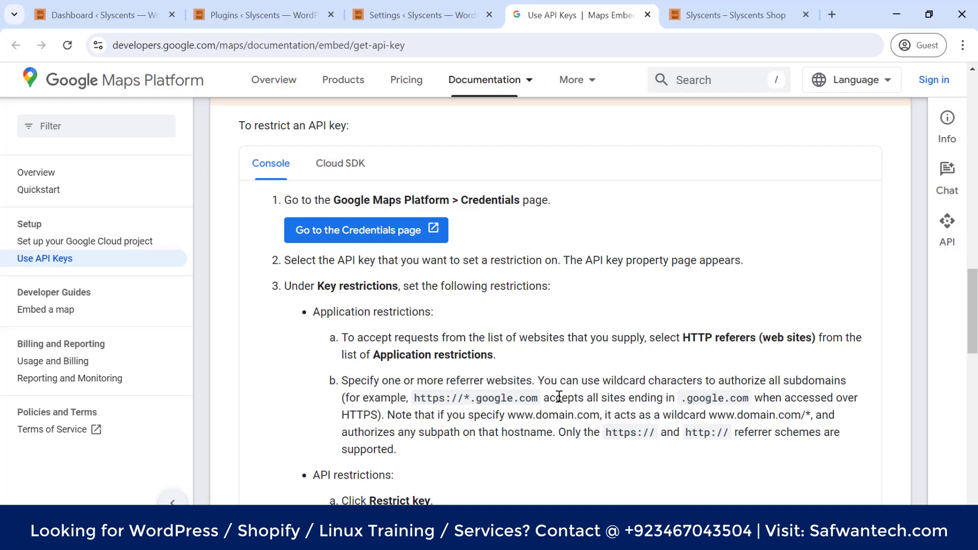
{"action": "scroll", "coordinate": [557, 396], "scroll_direction": "down", "scroll_amount": 12}
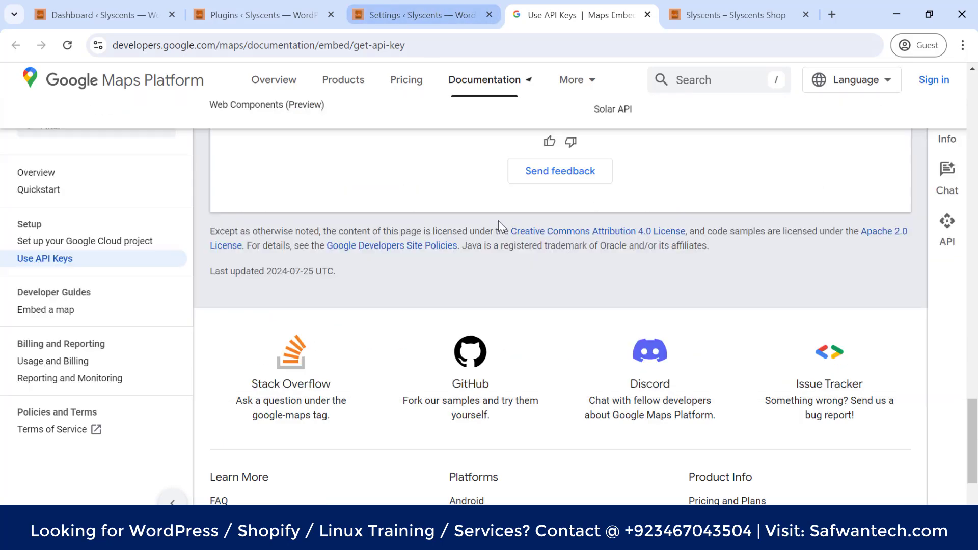
{"action": "scroll", "coordinate": [498, 220], "scroll_direction": "up", "scroll_amount": 20}
Open Elementor's Advanced settings and look over the options from Switch Editor Loader Method to Generator Tag
{"action": "left_click", "coordinate": [412, 15]}
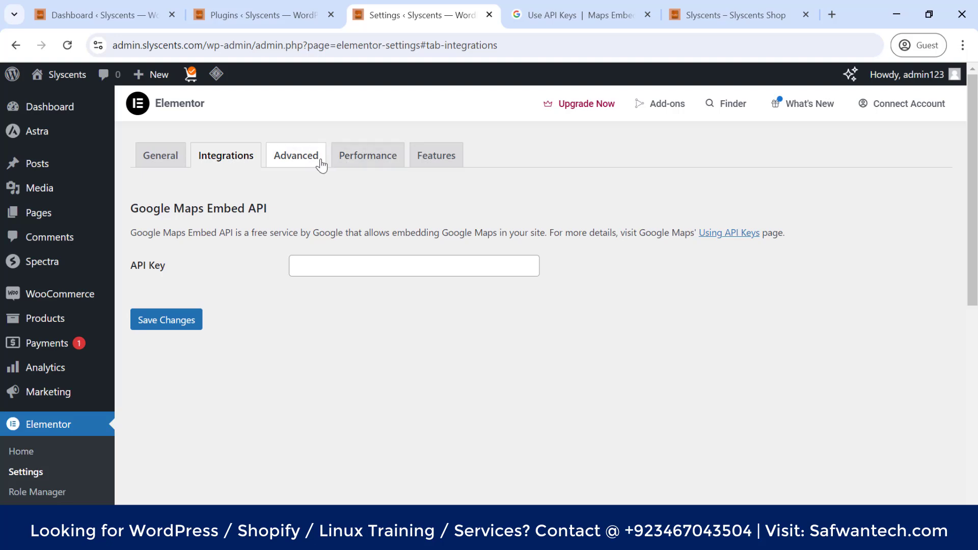
{"action": "left_click", "coordinate": [298, 162]}
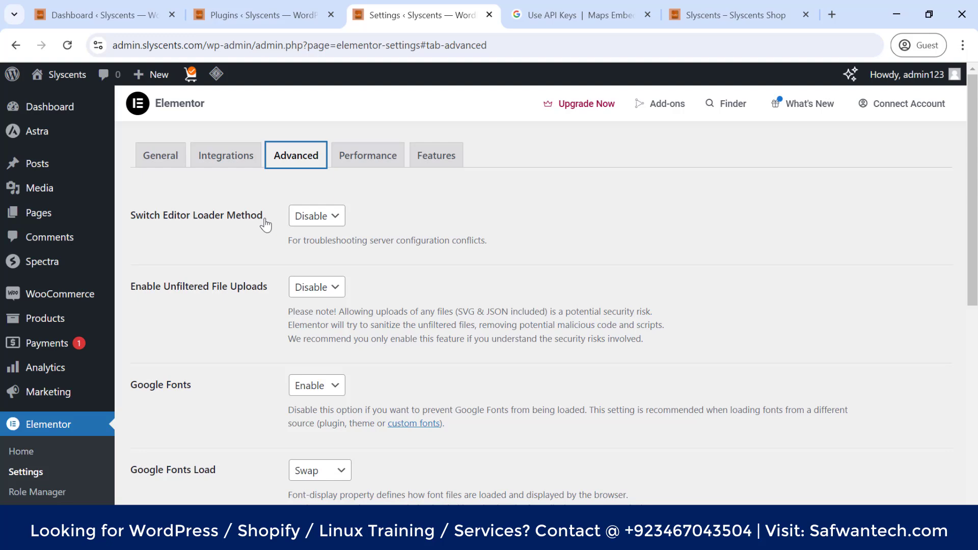
{"action": "left_click", "coordinate": [341, 218]}
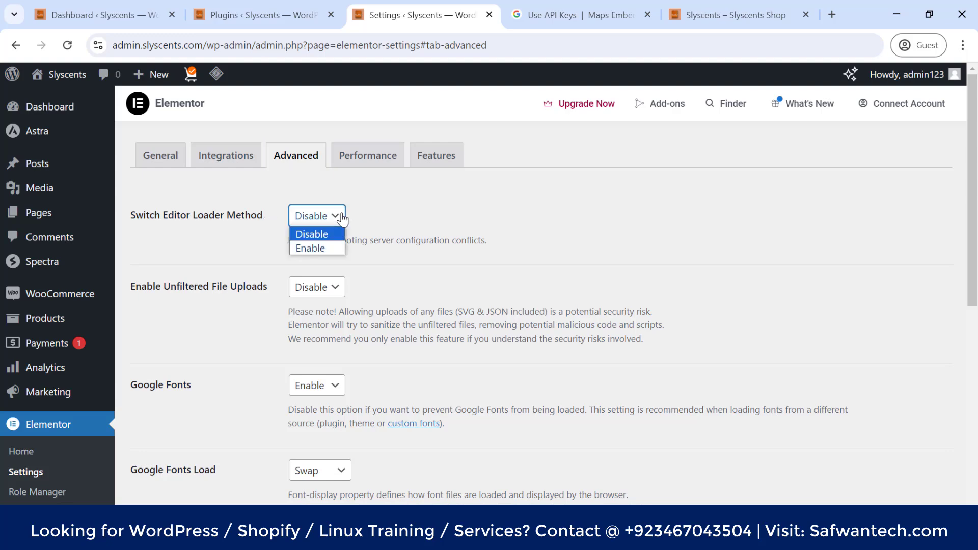
{"action": "left_click", "coordinate": [342, 218]}
{"action": "scroll", "coordinate": [349, 220], "scroll_direction": "down", "scroll_amount": 7}
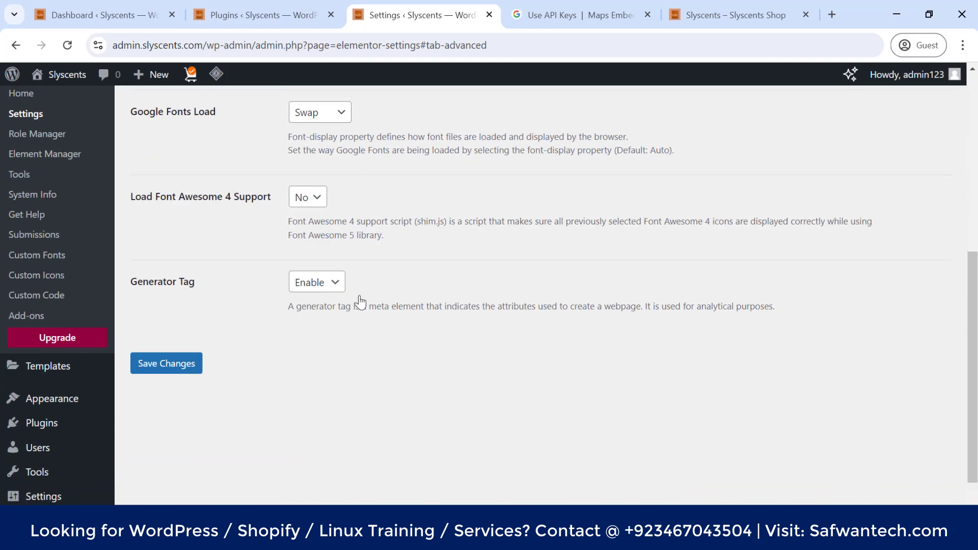
{"action": "scroll", "coordinate": [360, 302], "scroll_direction": "up", "scroll_amount": 7}
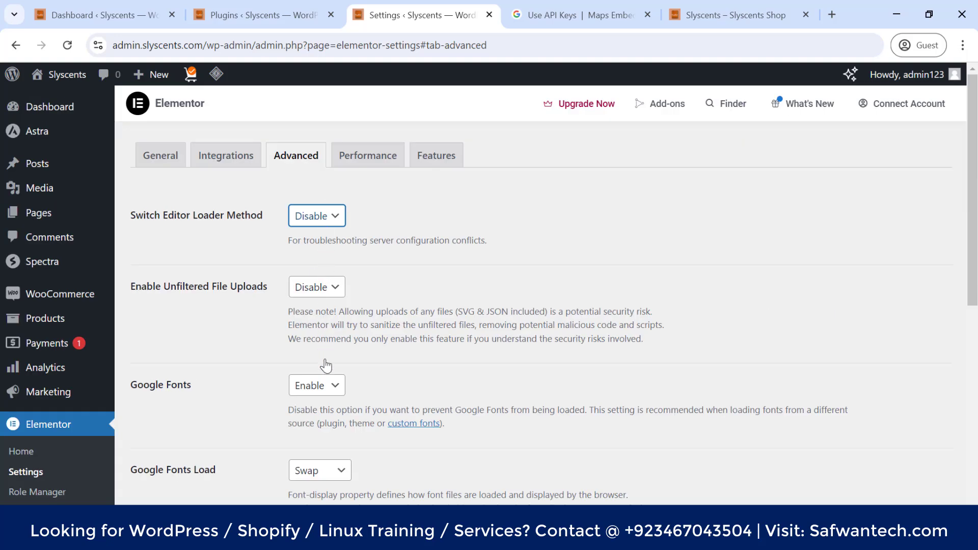
{"action": "scroll", "coordinate": [326, 366], "scroll_direction": "down", "scroll_amount": 5}
{"action": "scroll", "coordinate": [324, 389], "scroll_direction": "up", "scroll_amount": 5}
Examine the choices for Switch Editor Loader Method and Enable Unfiltered File Uploads, and read the file upload security note
{"action": "left_click", "coordinate": [336, 216]}
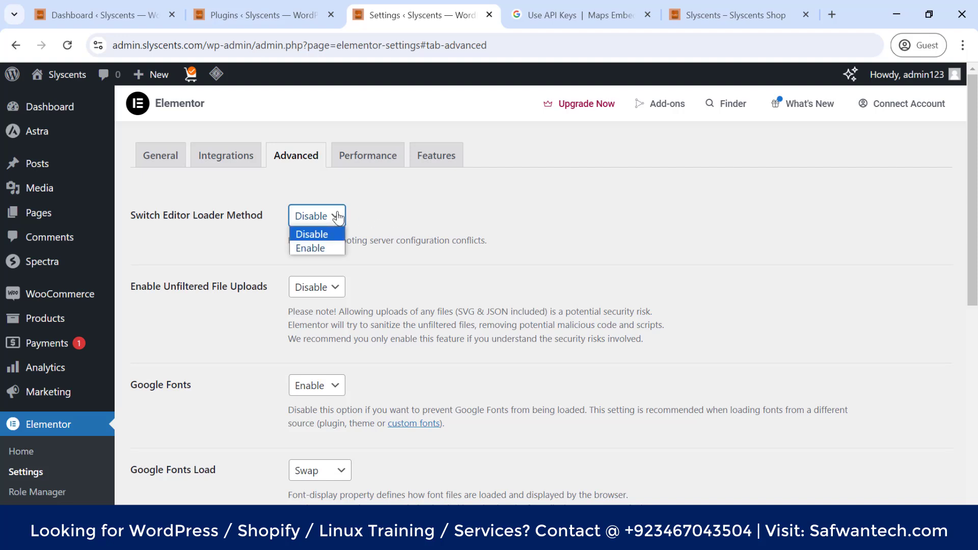
{"action": "left_click", "coordinate": [336, 216]}
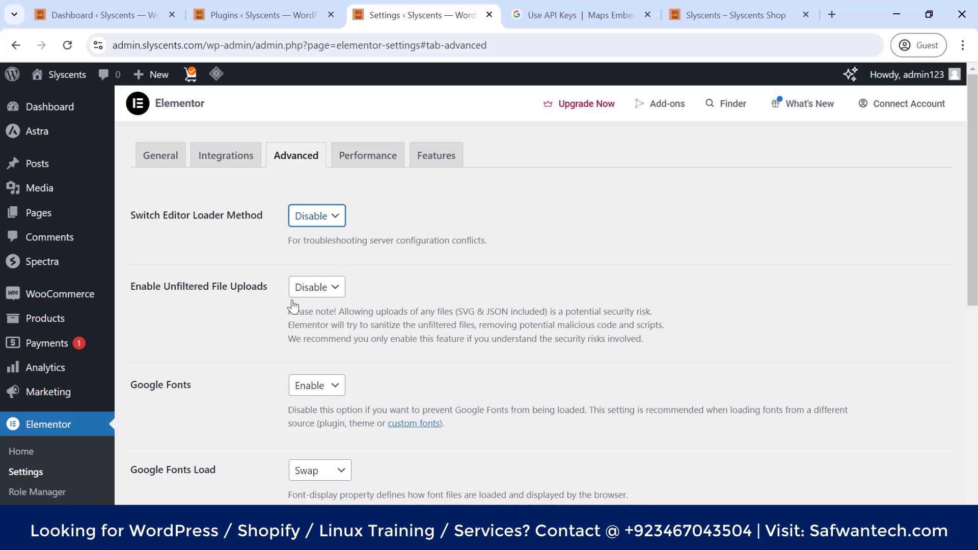
{"action": "left_click", "coordinate": [328, 291]}
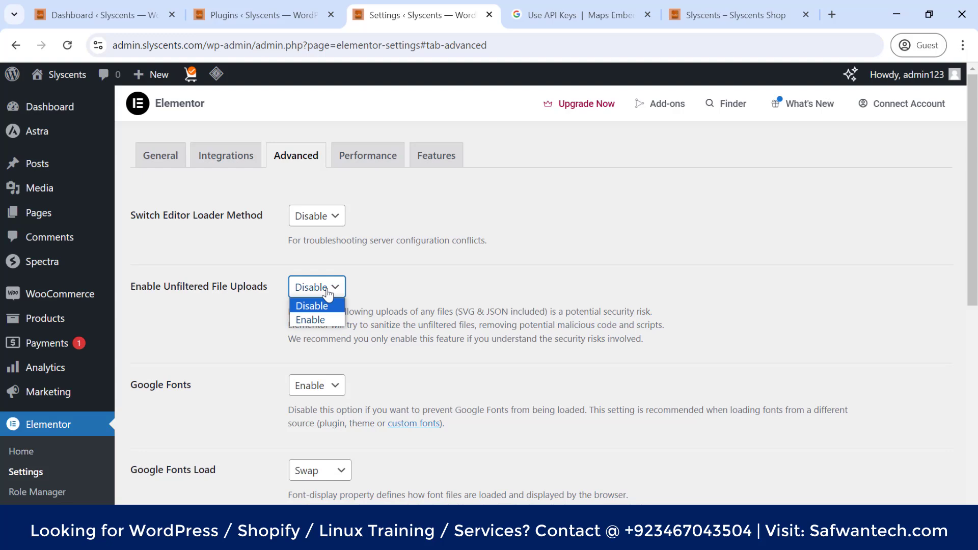
{"action": "left_click", "coordinate": [417, 295]}
{"action": "scroll", "coordinate": [417, 294], "scroll_direction": "down", "scroll_amount": 1}
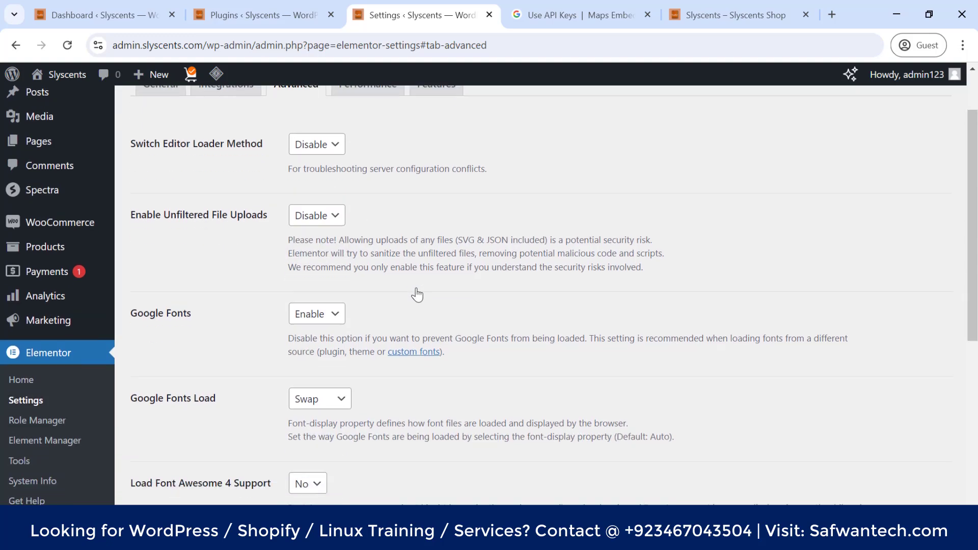
{"action": "left_click_drag", "start_coordinate": [287, 240], "coordinate": [636, 268]}
{"action": "left_click", "coordinate": [656, 281]}
{"action": "left_click", "coordinate": [305, 215]}
{"action": "left_click", "coordinate": [650, 289]}
Examine the Google Fonts setting and the loading choices offered for Google Fonts Load
{"action": "scroll", "coordinate": [313, 298], "scroll_direction": "down", "scroll_amount": 3}
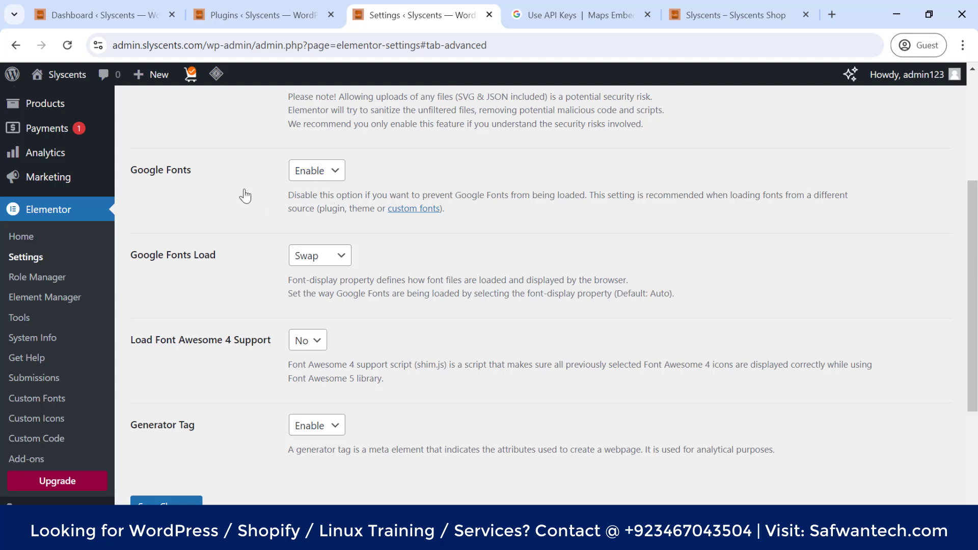
{"action": "left_click_drag", "start_coordinate": [128, 171], "coordinate": [197, 175]}
{"action": "left_click", "coordinate": [207, 177]}
{"action": "left_click", "coordinate": [331, 264]}
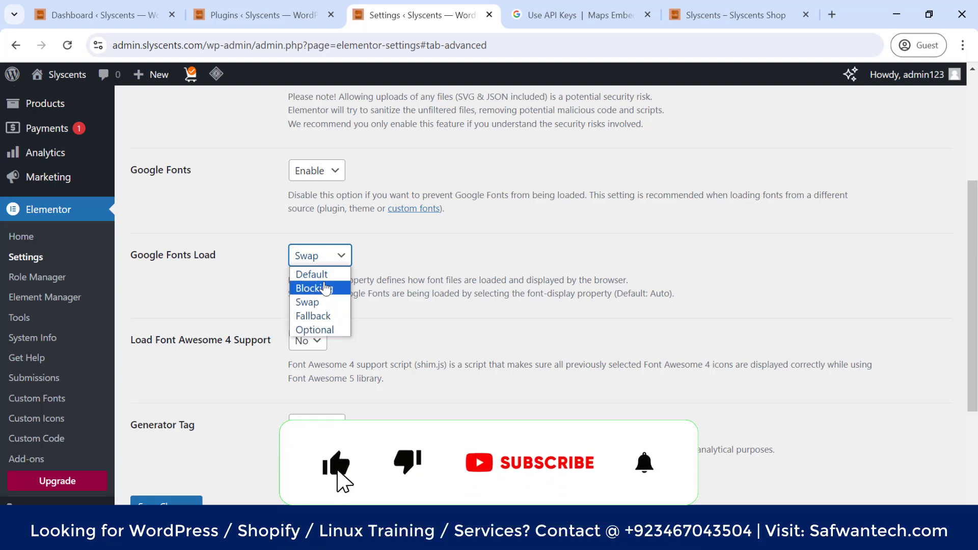
{"action": "triple_click", "coordinate": [181, 256]}
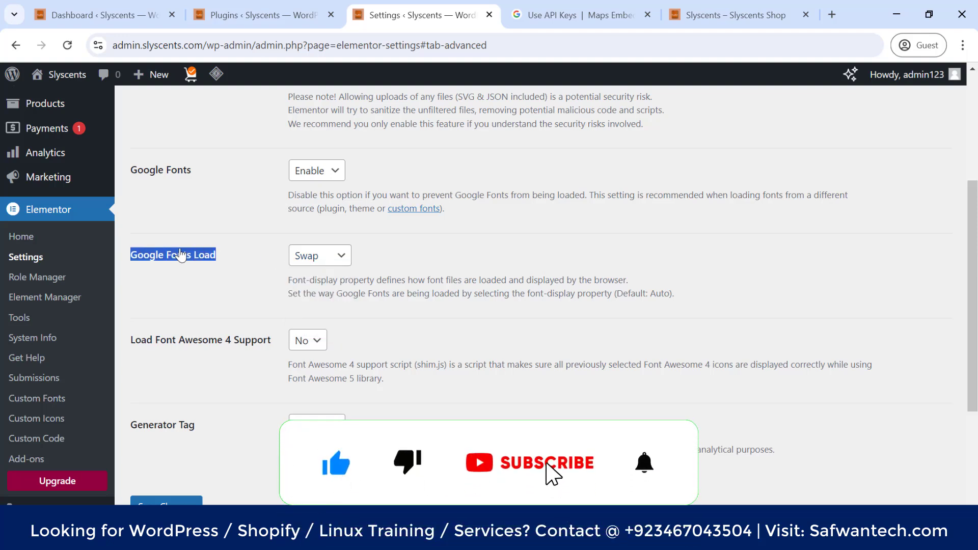
{"action": "triple_click", "coordinate": [167, 175]}
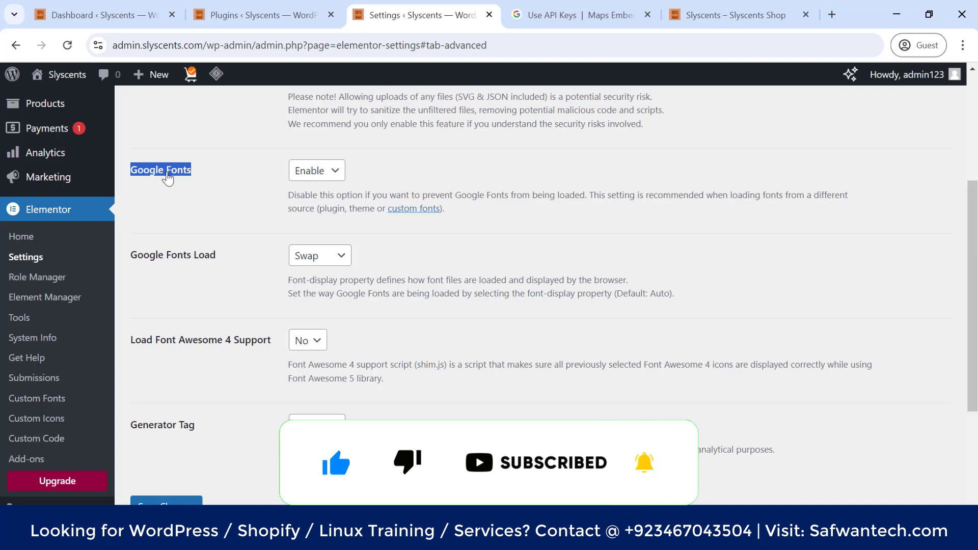